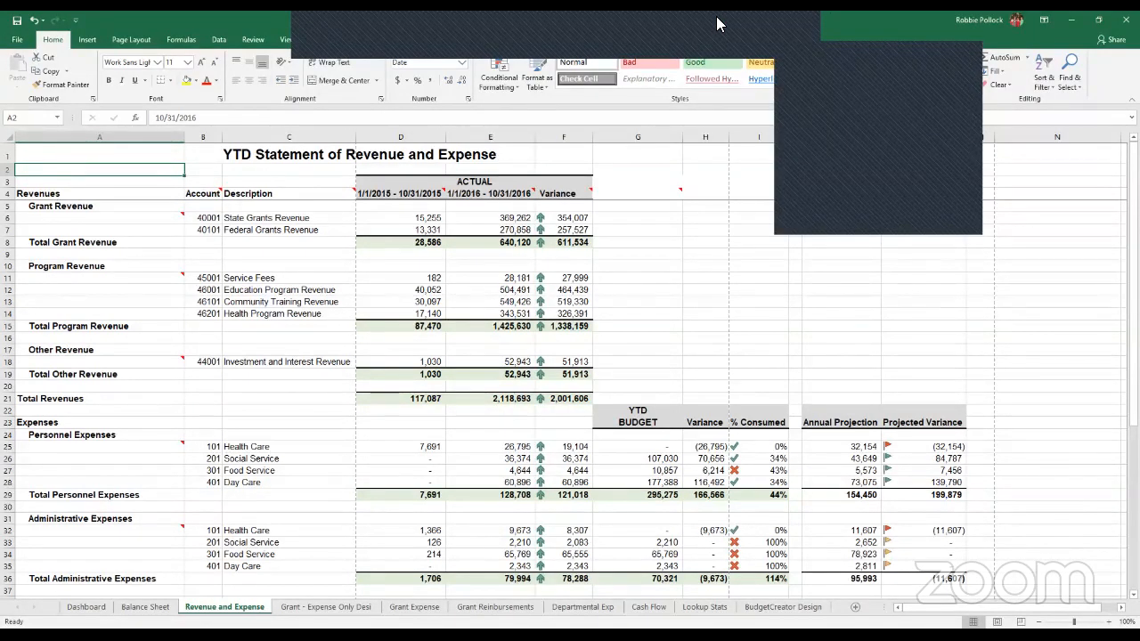
Open DrillPoint's Report Refresh settings for the Revenue and Expense report and inspect the effective date calendar.
left_click(371, 40)
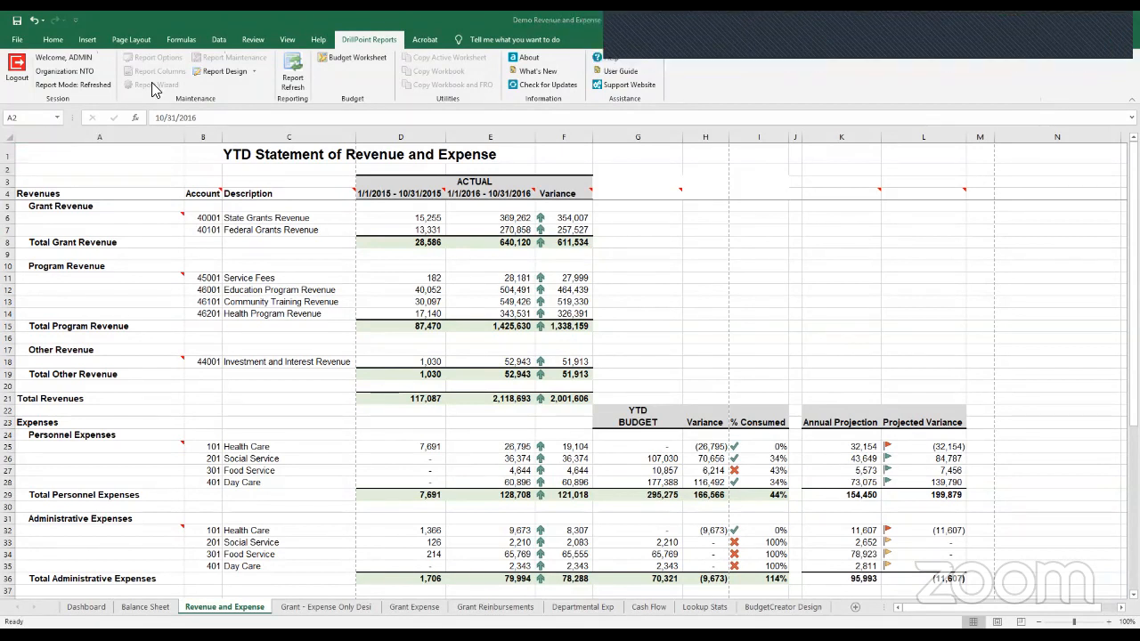
left_click(192, 94)
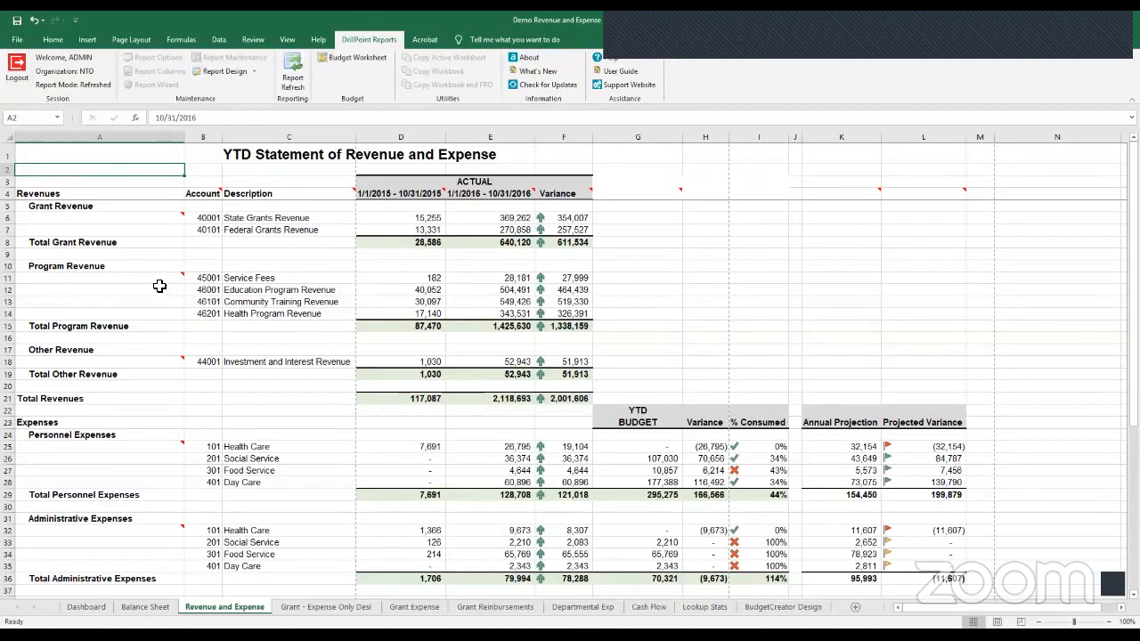
left_click(290, 80)
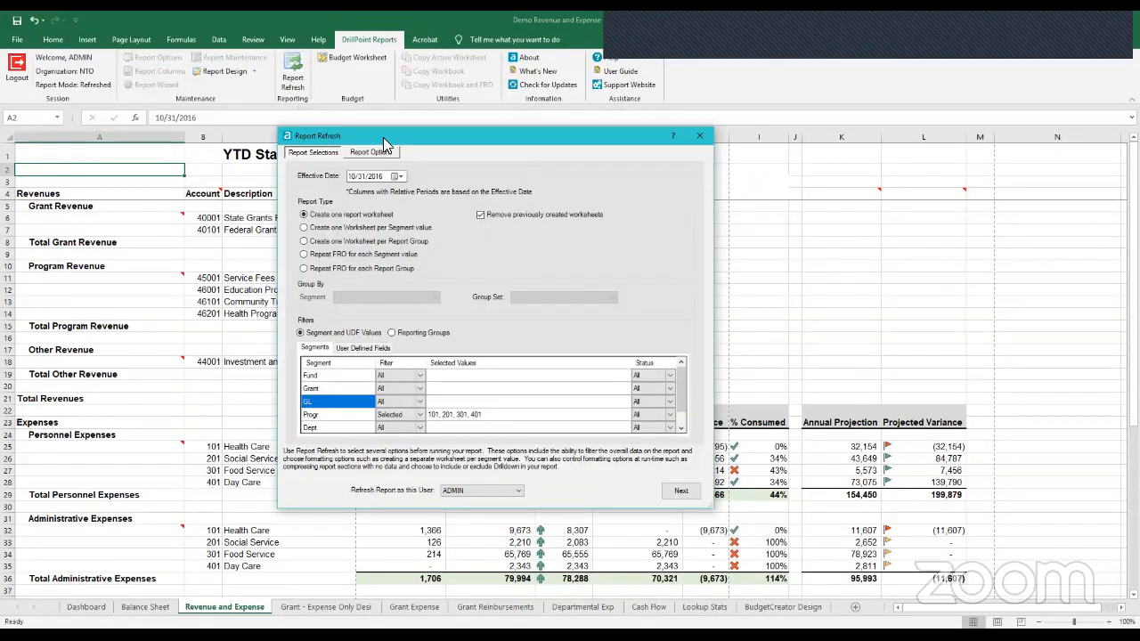
left_click_drag(383, 140, 443, 140)
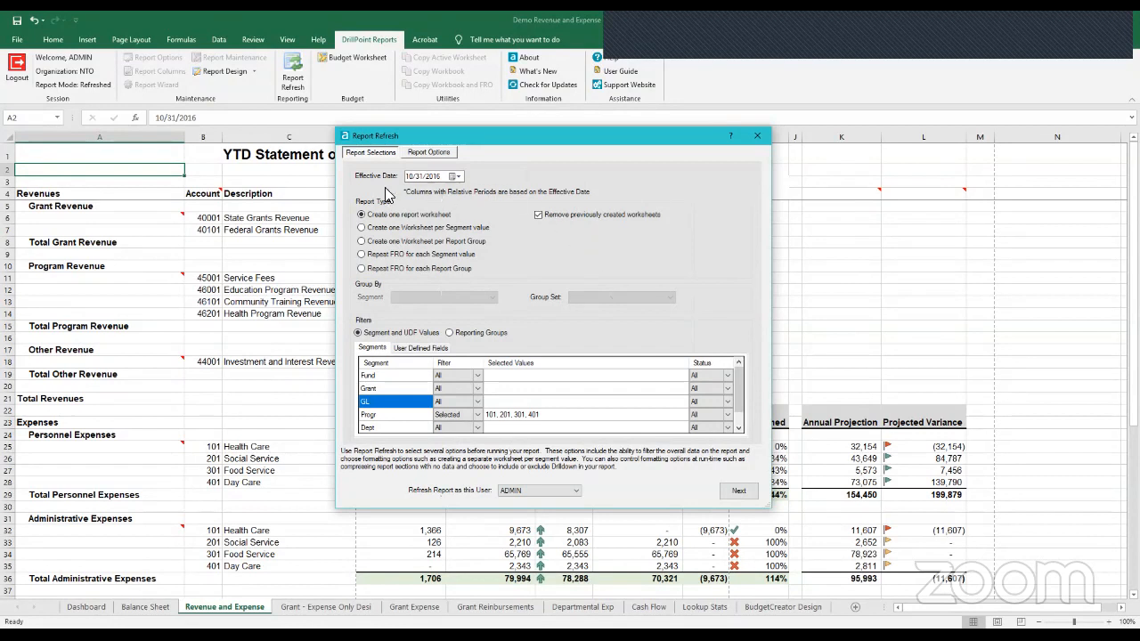
left_click(455, 177)
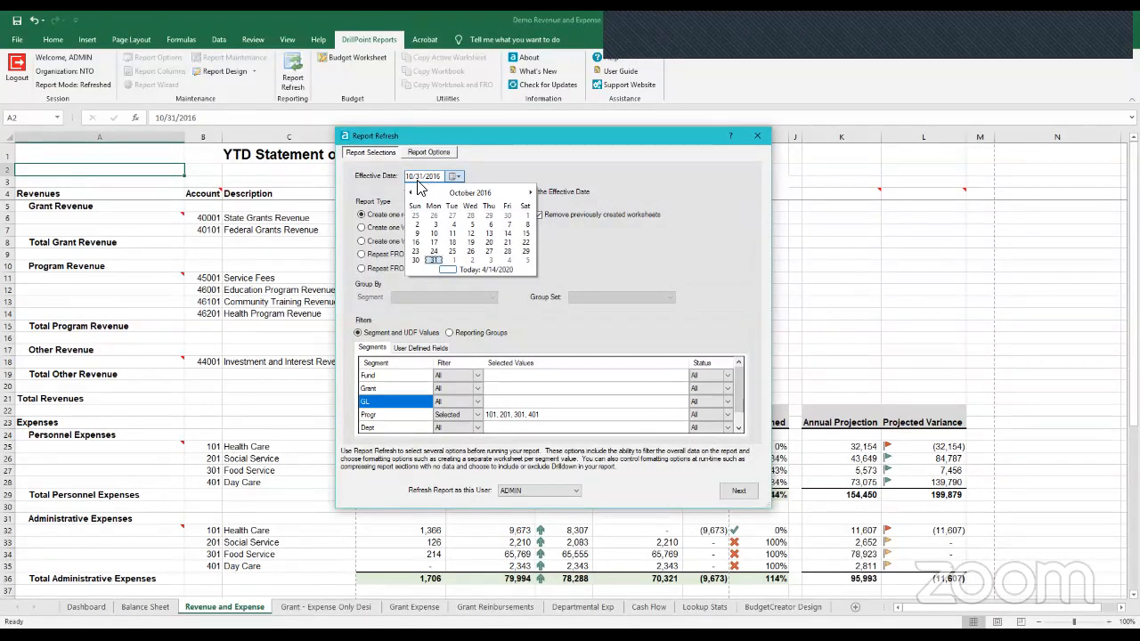
left_click(417, 177)
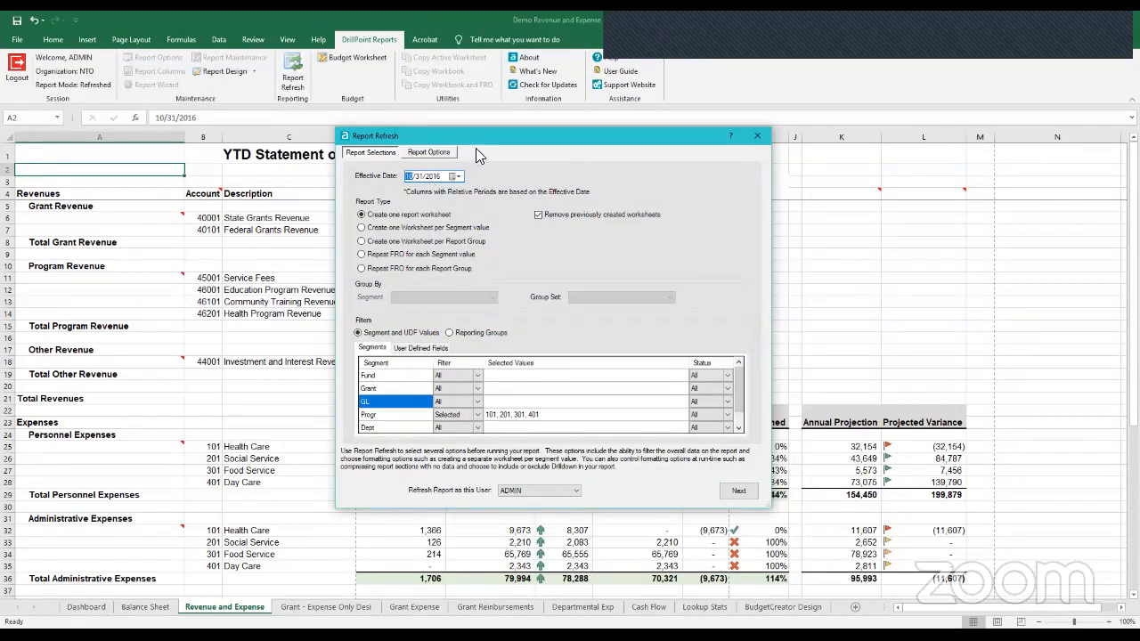
left_click_drag(488, 136, 633, 179)
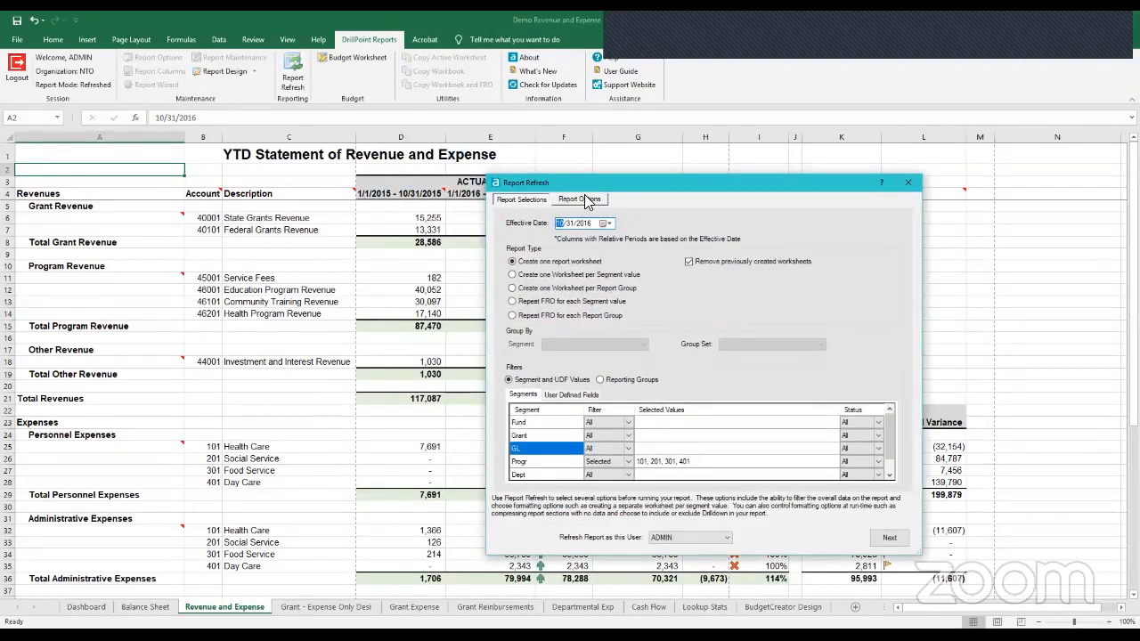
left_click_drag(579, 191, 554, 195)
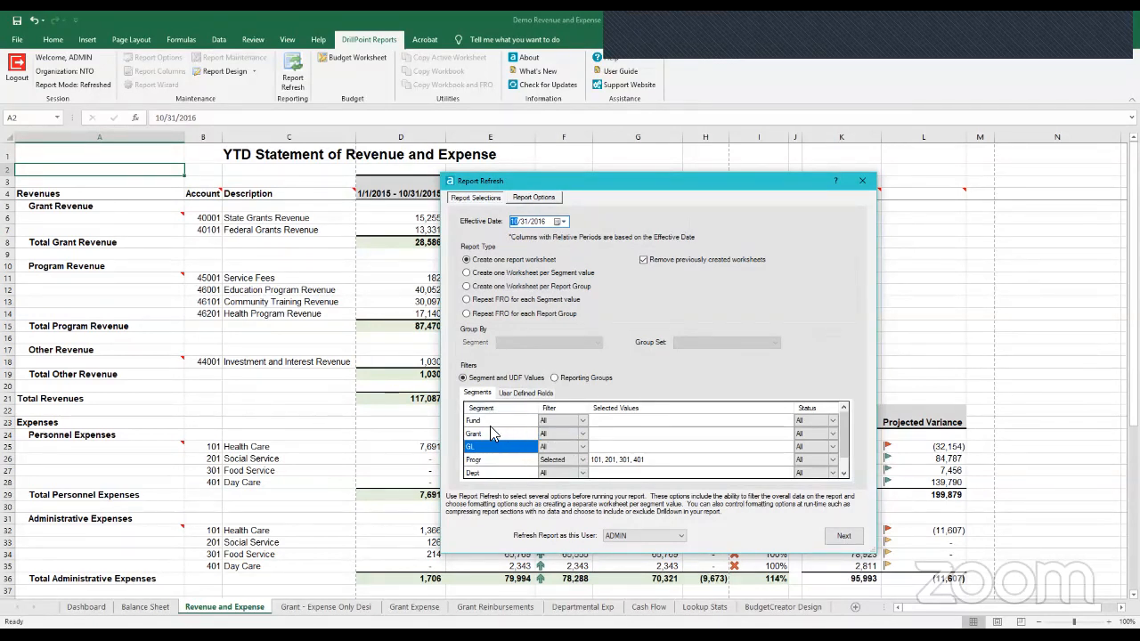
Review the segment filters in the Report Refresh settings and close them without refreshing the report.
scroll(490, 426, "down", 1)
scroll(509, 449, "up", 1)
left_click(547, 437)
left_click(558, 462)
left_click_drag(615, 176, 609, 165)
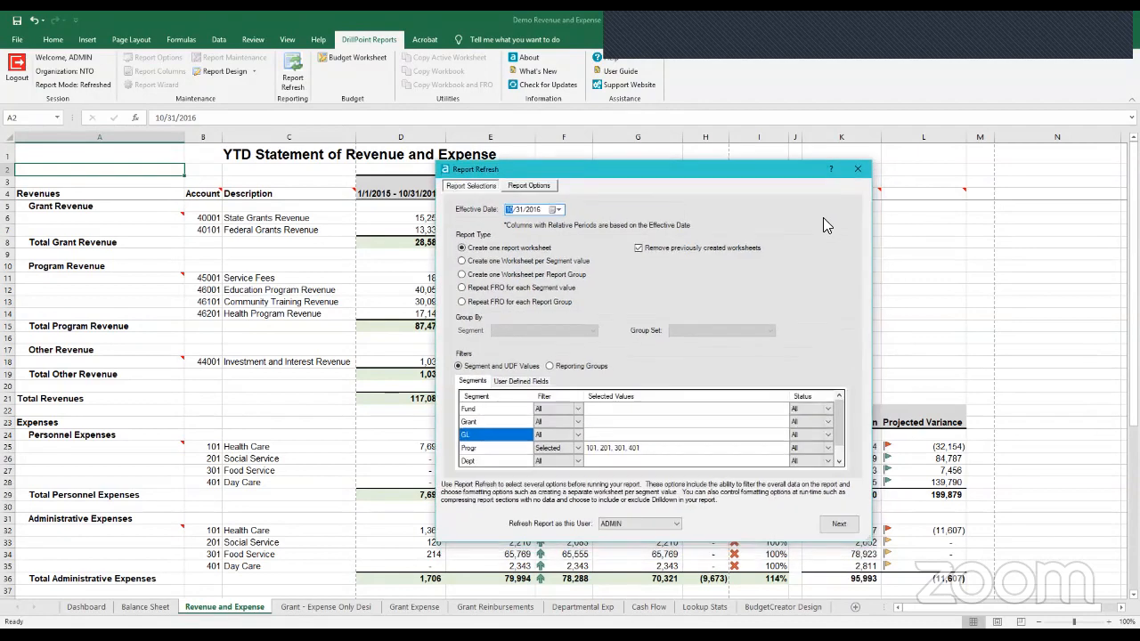
left_click(857, 169)
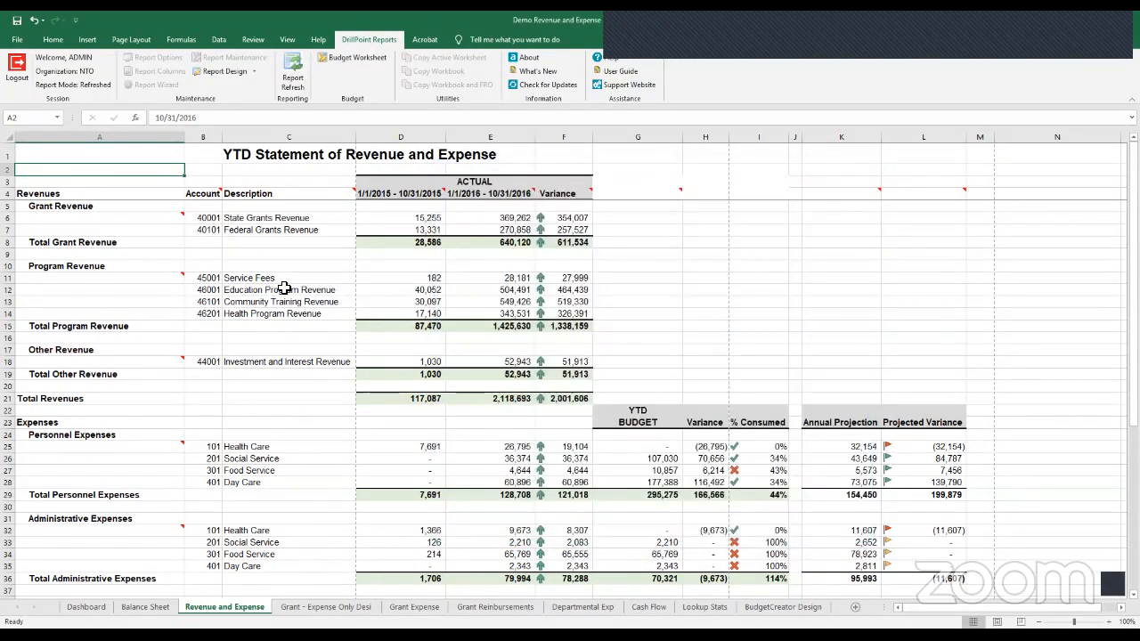
Examine the YTD statement's revenue rows, expense rows, and the Total Expenses and Net Revenue over Expense lines.
scroll(415, 319, "down", 2)
scroll(415, 319, "down", 2)
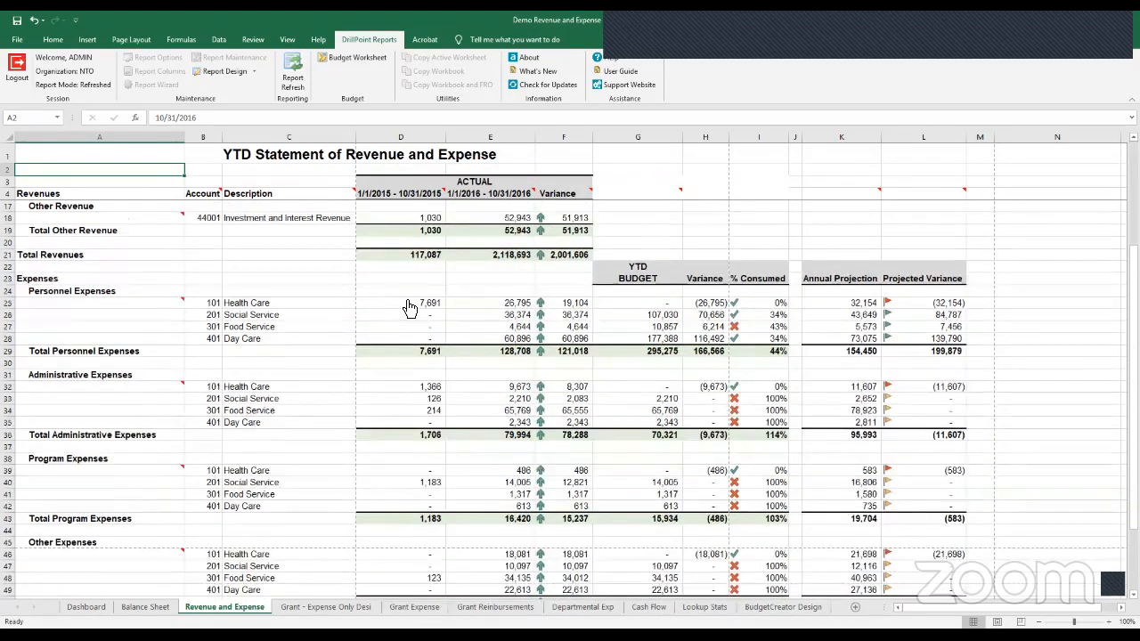
scroll(410, 250, "up", 4)
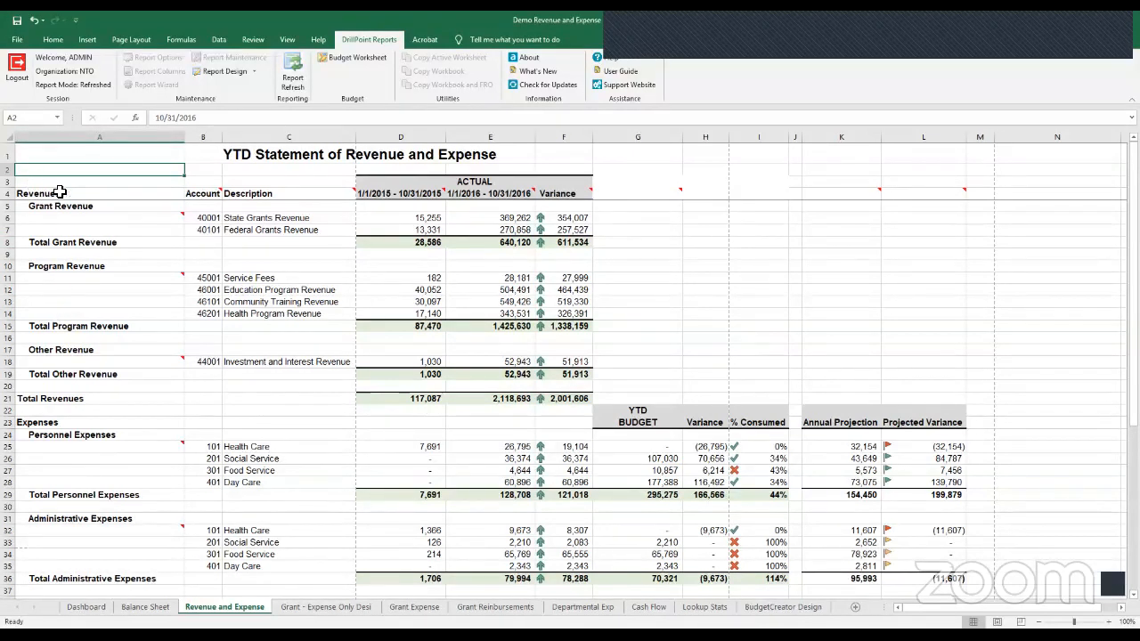
left_click_drag(59, 192, 258, 399)
scroll(76, 311, "down", 3)
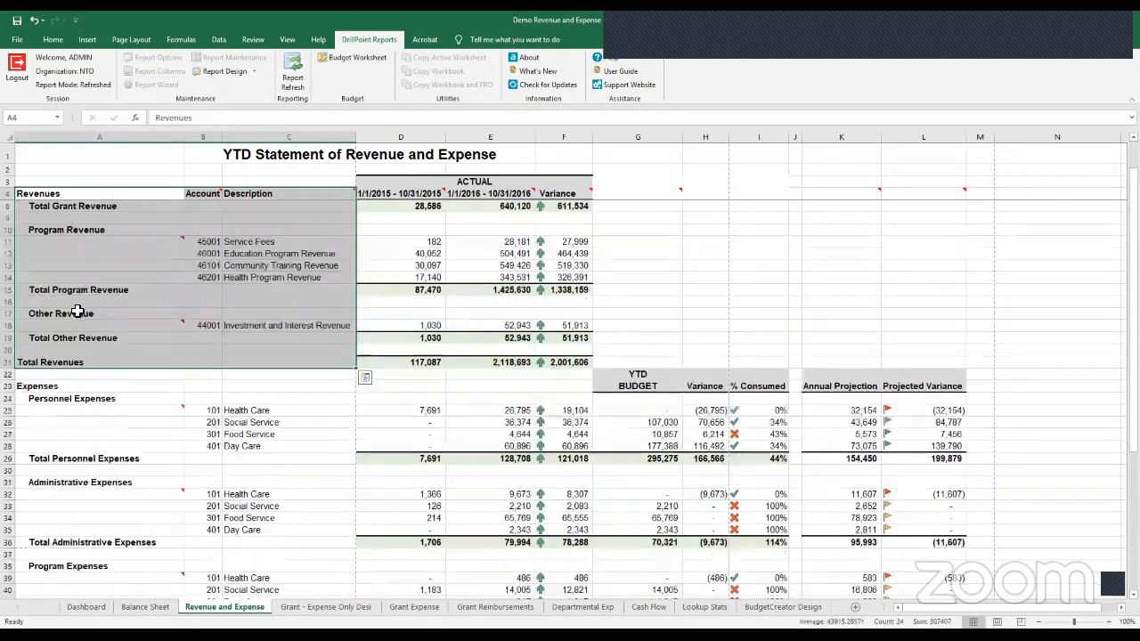
left_click_drag(77, 314, 286, 613)
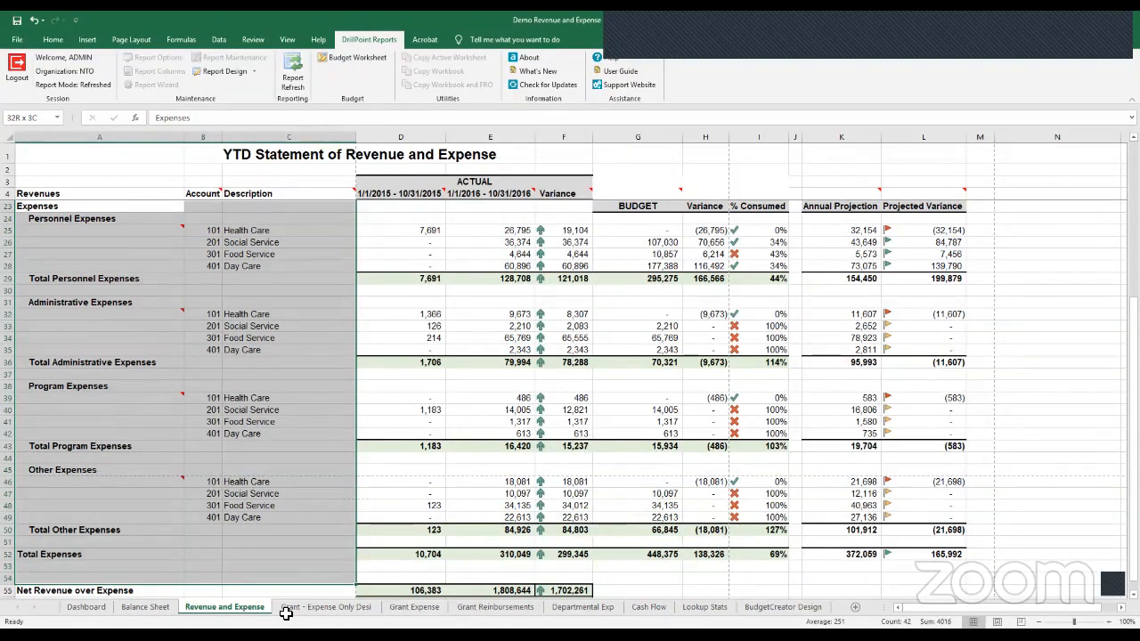
left_click_drag(116, 566, 525, 567)
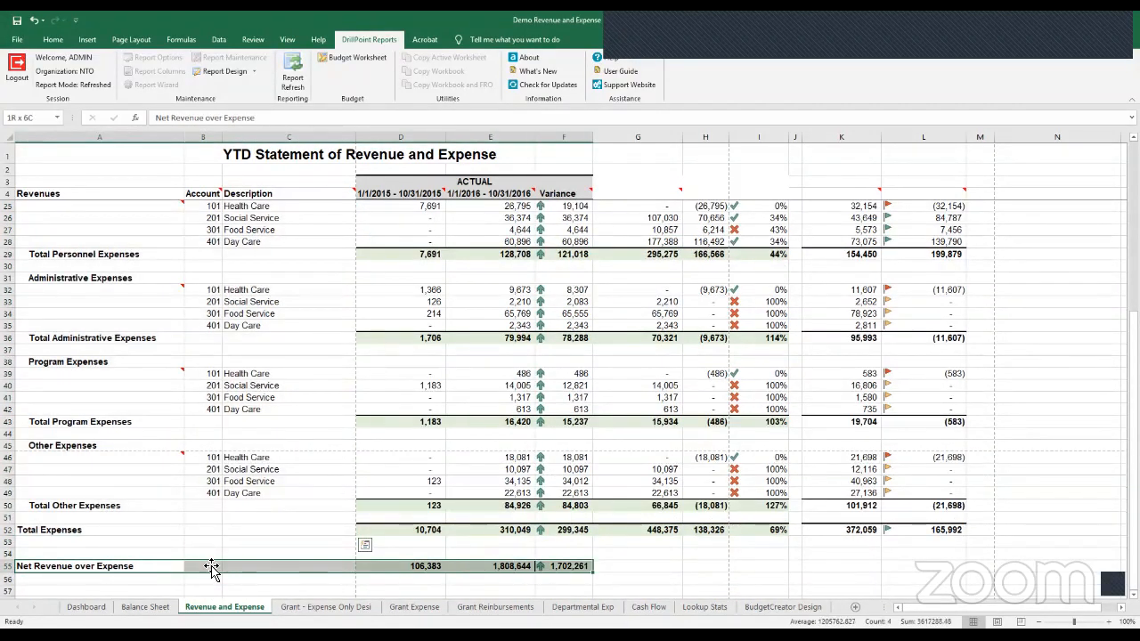
left_click(154, 532)
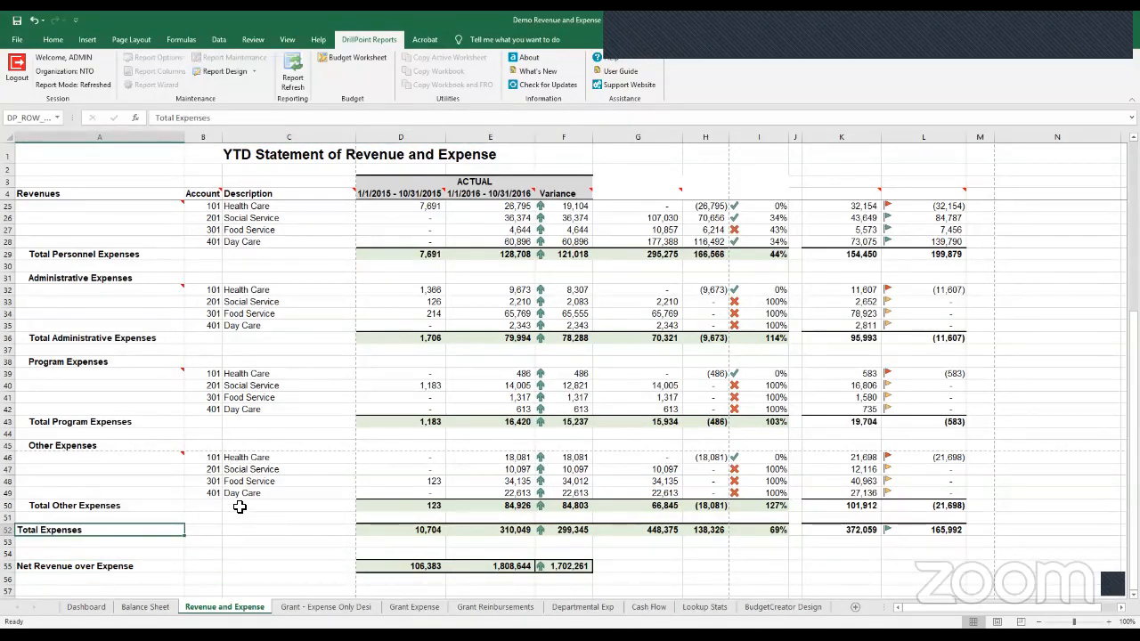
scroll(204, 236, "up", 5)
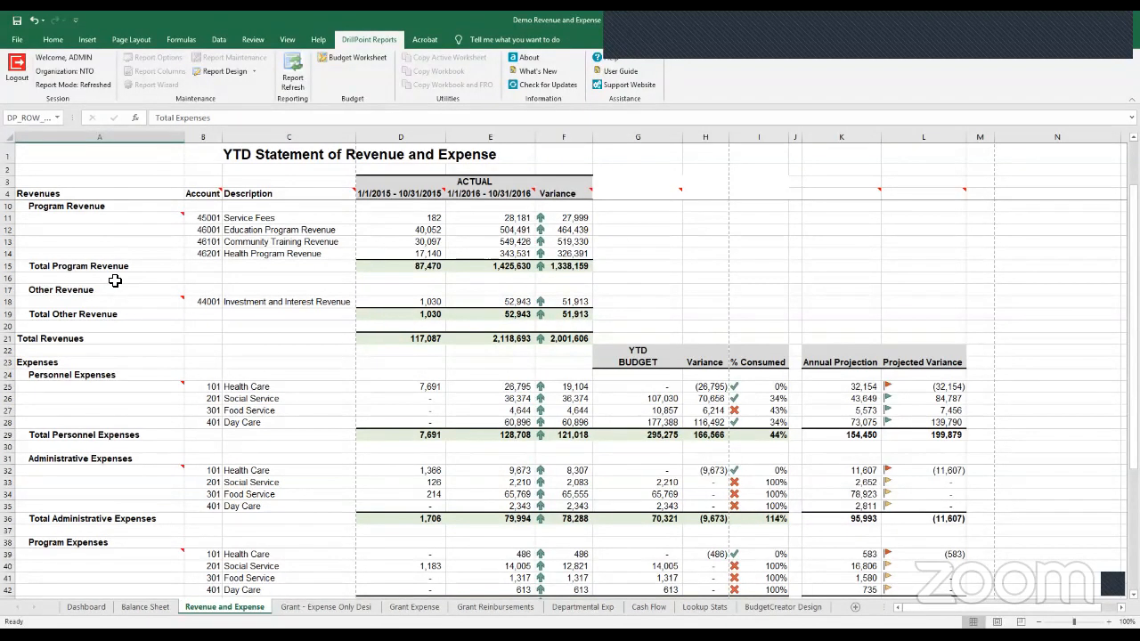
scroll(114, 281, "up", 1)
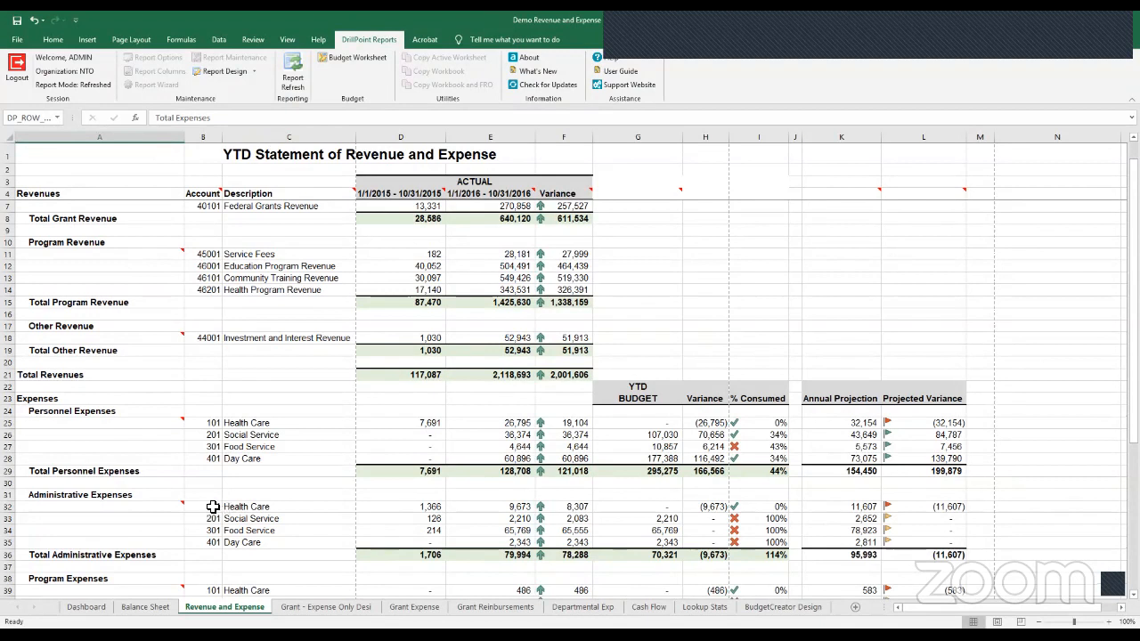
Drill down into the 2016 actual amount for Health Care under Administrative Expenses and review the transaction columns.
left_click_drag(207, 507, 240, 508)
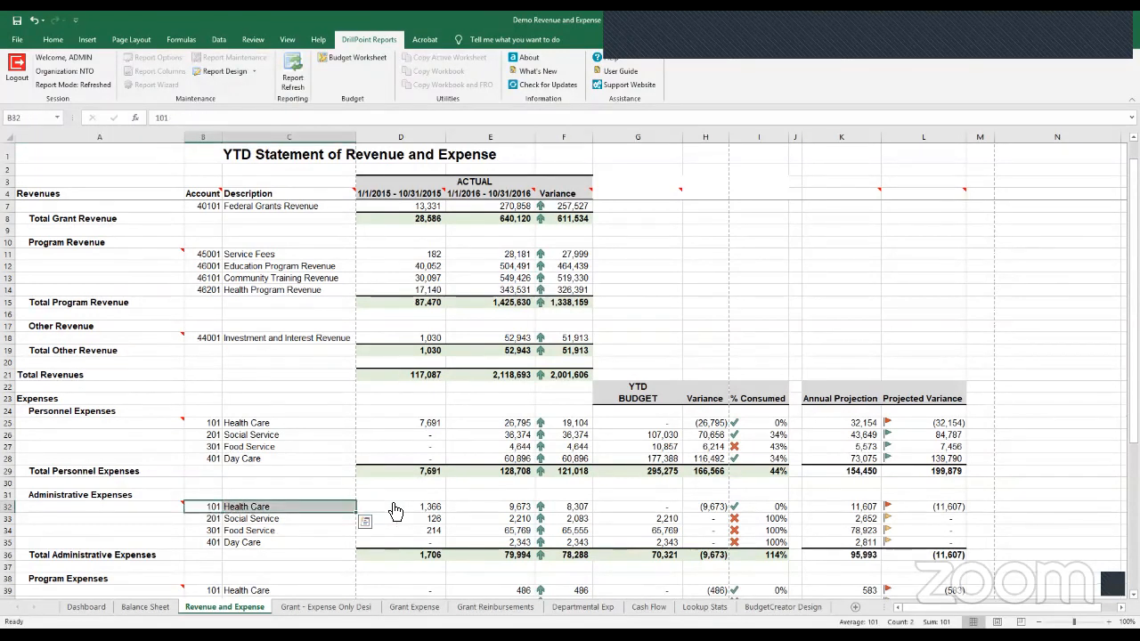
left_click(522, 511)
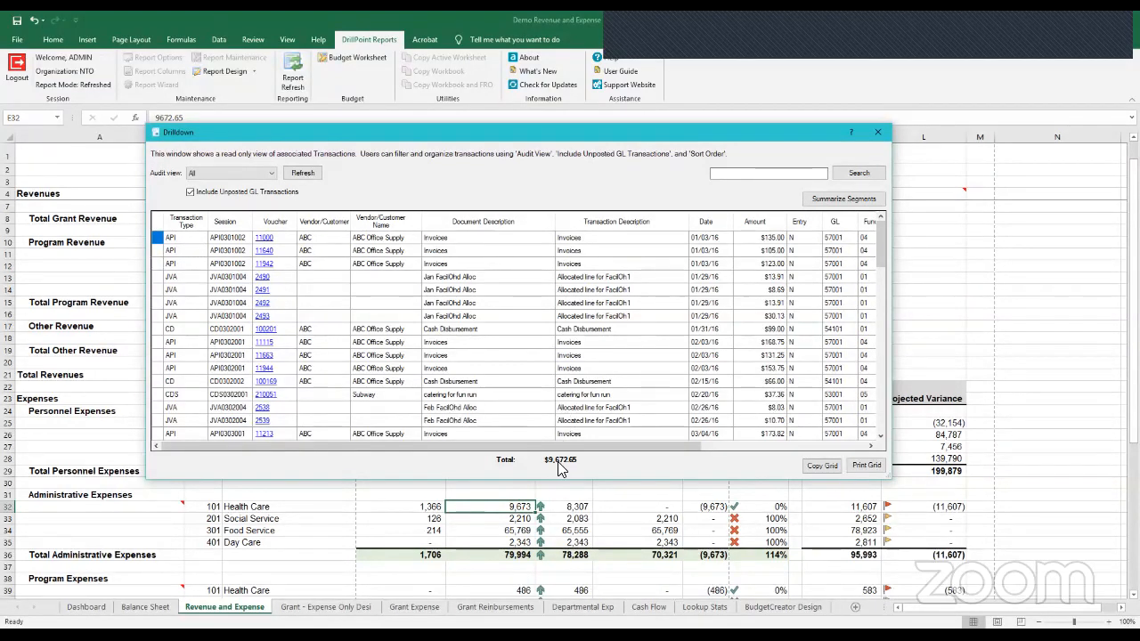
left_click_drag(616, 445, 798, 444)
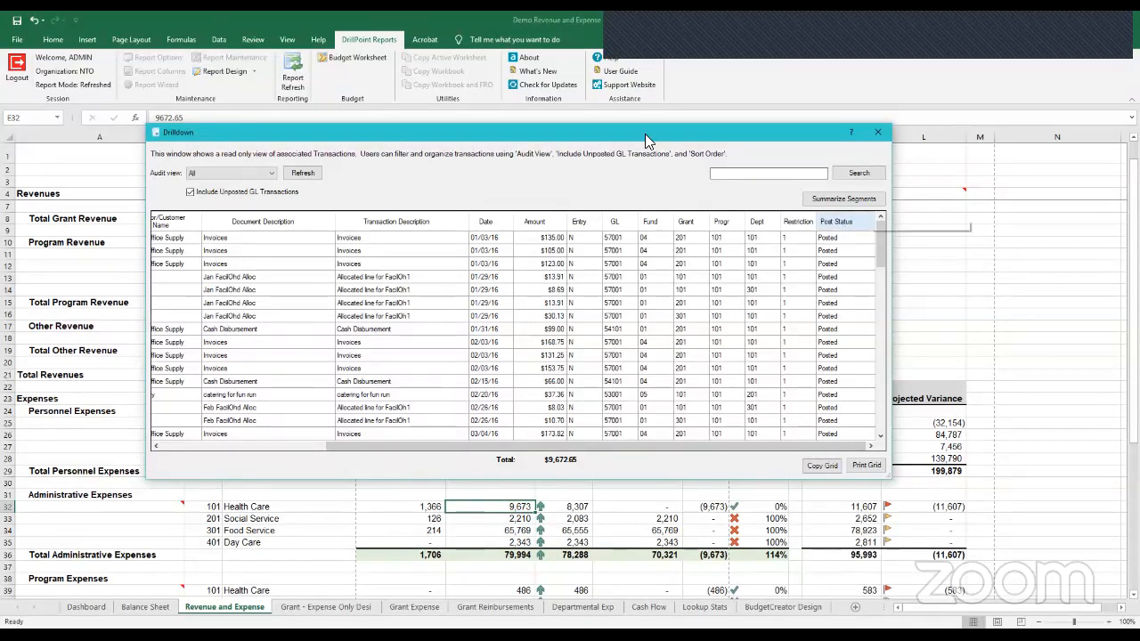
left_click_drag(426, 140, 504, 143)
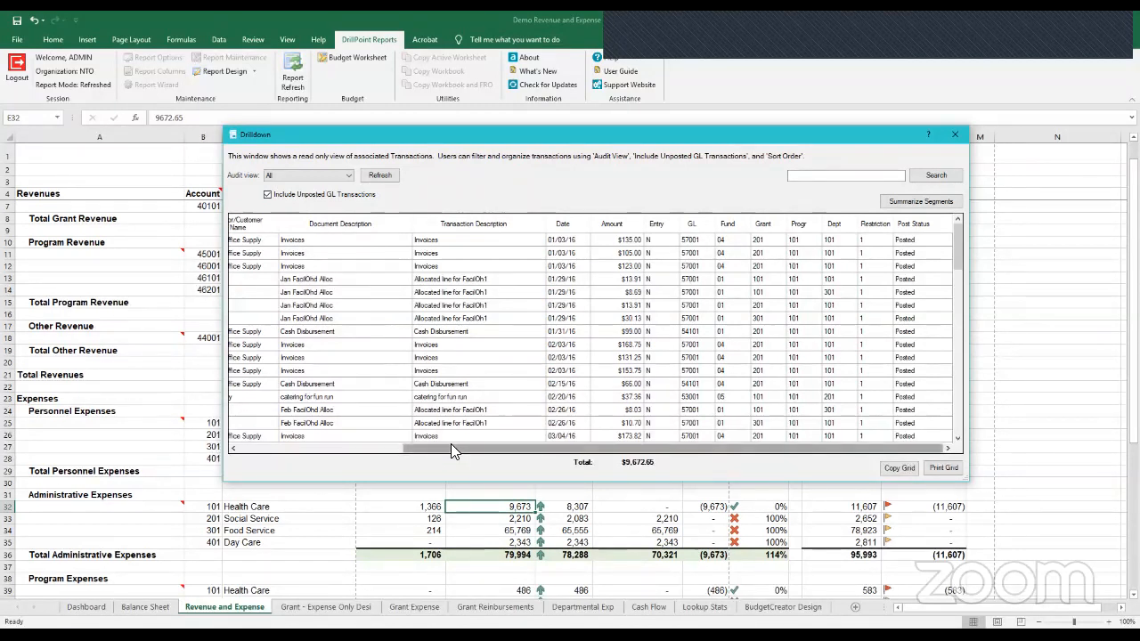
left_click_drag(216, 453, 215, 440)
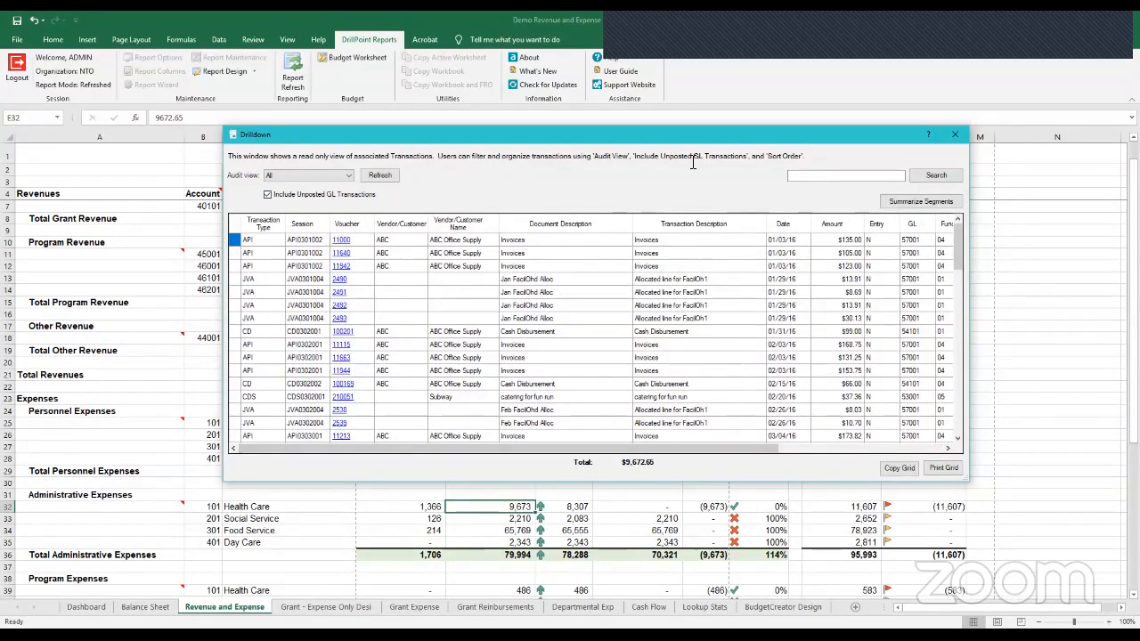
Summarize the drilldown transactions by the Session column and check the first session subtotals.
right_click(305, 229)
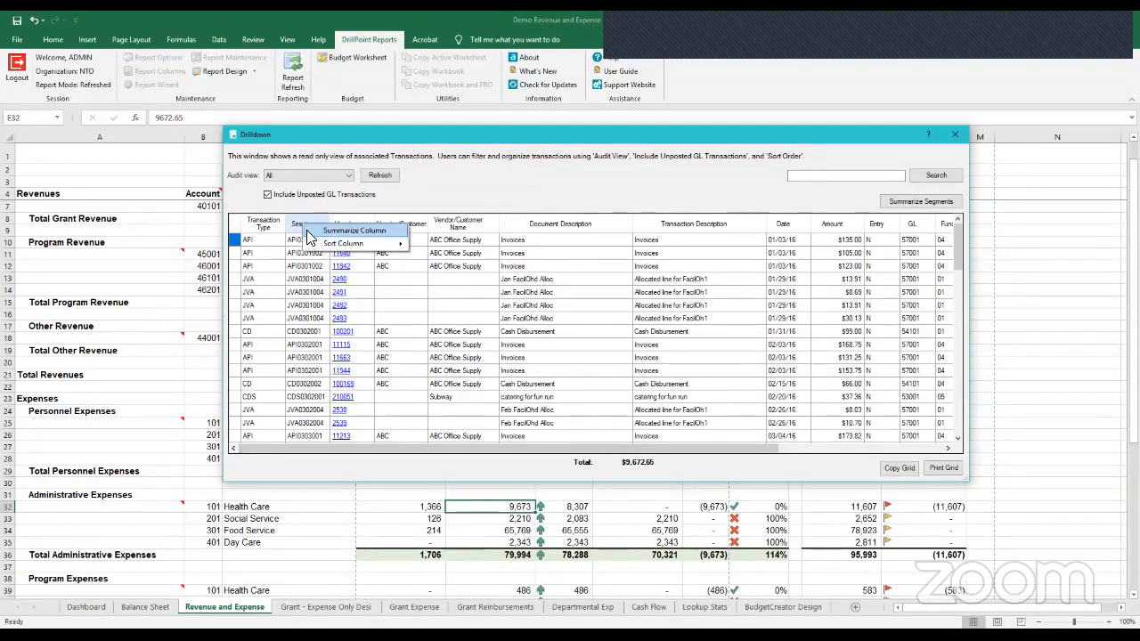
left_click(313, 236)
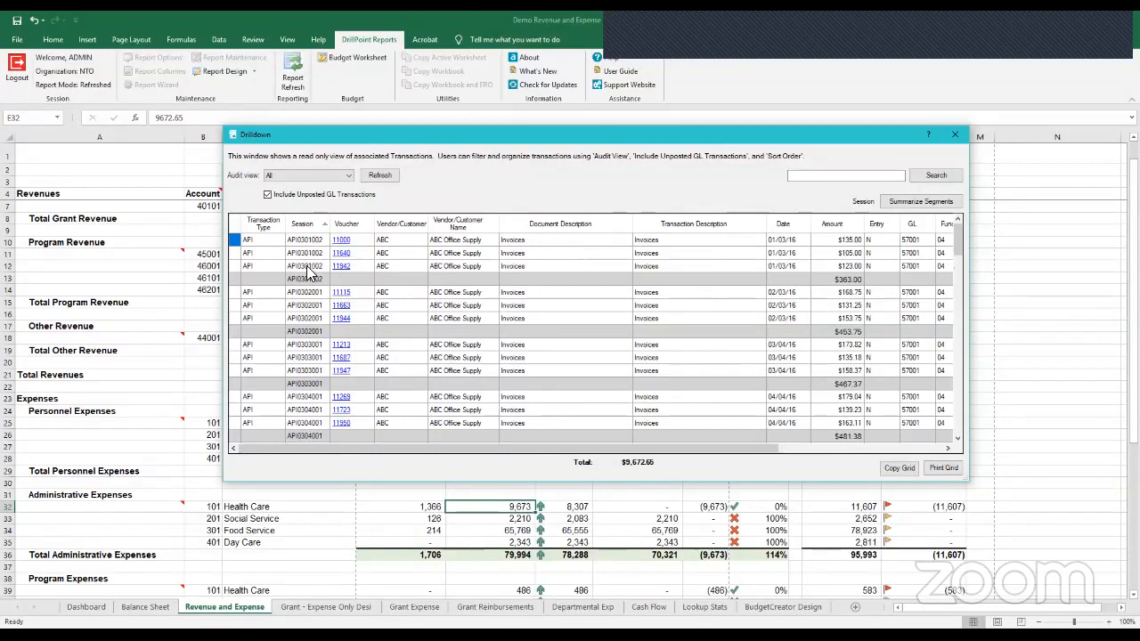
left_click(855, 280)
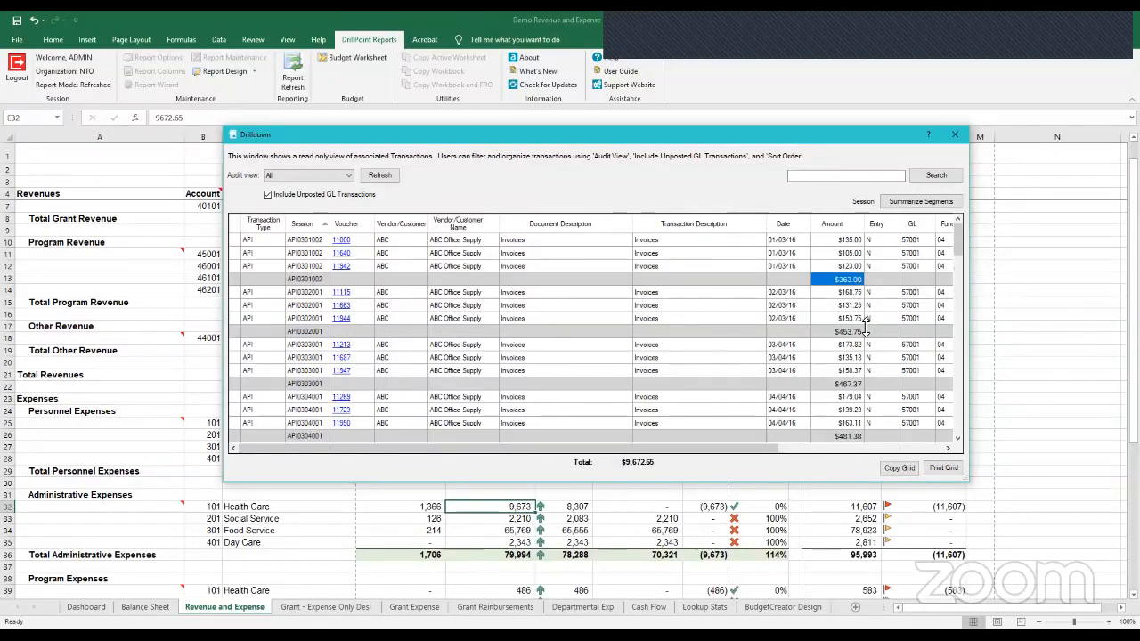
left_click(850, 333)
left_click(295, 332)
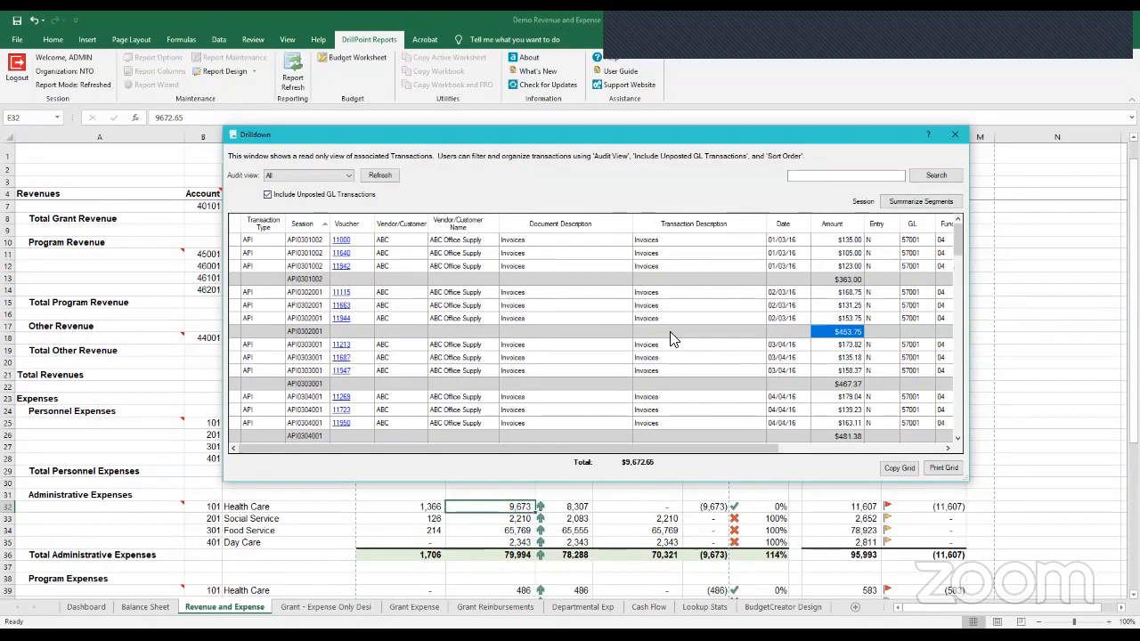
left_click(857, 332)
Sort and summarize the drilldown transactions by the Fund and Grant segments and review the resulting subtotals.
left_click_drag(728, 456, 893, 455)
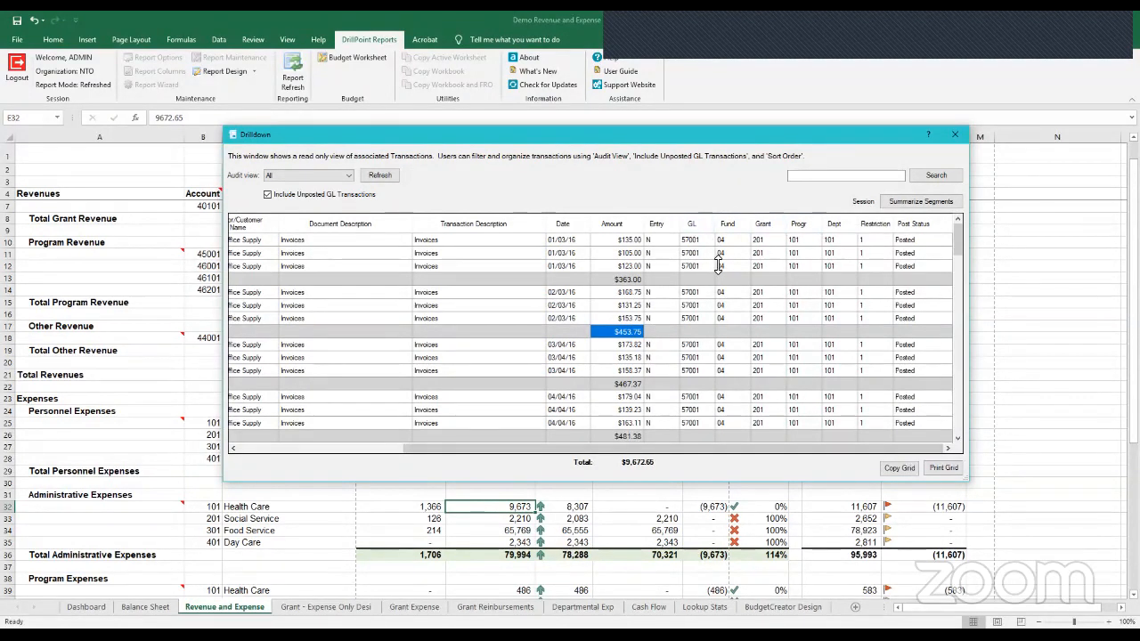
left_click(906, 202)
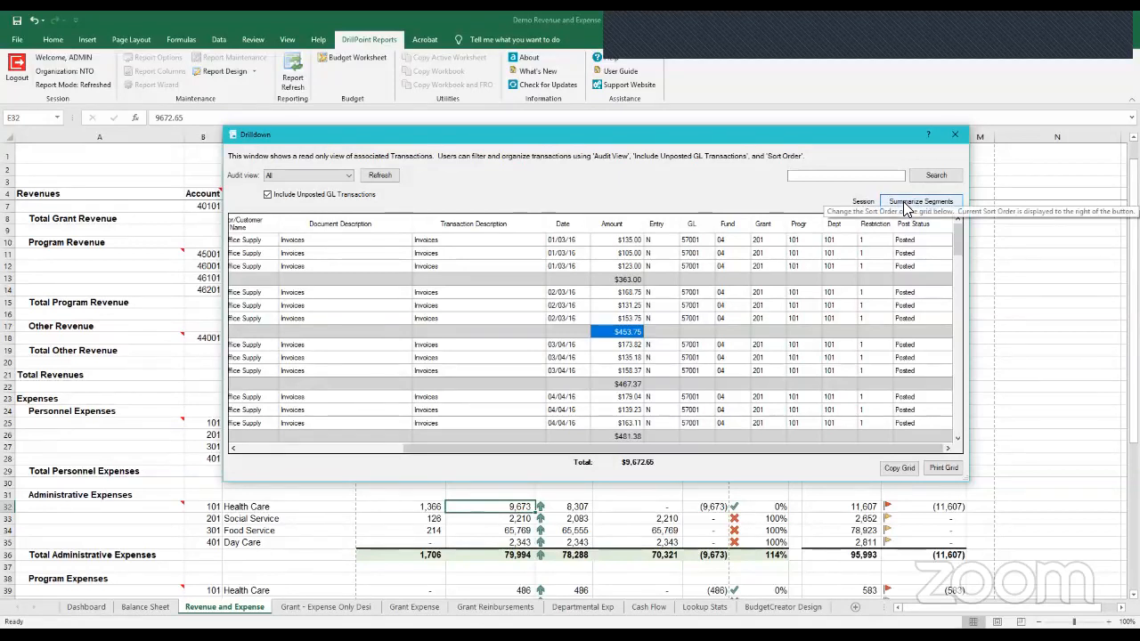
left_click(481, 250)
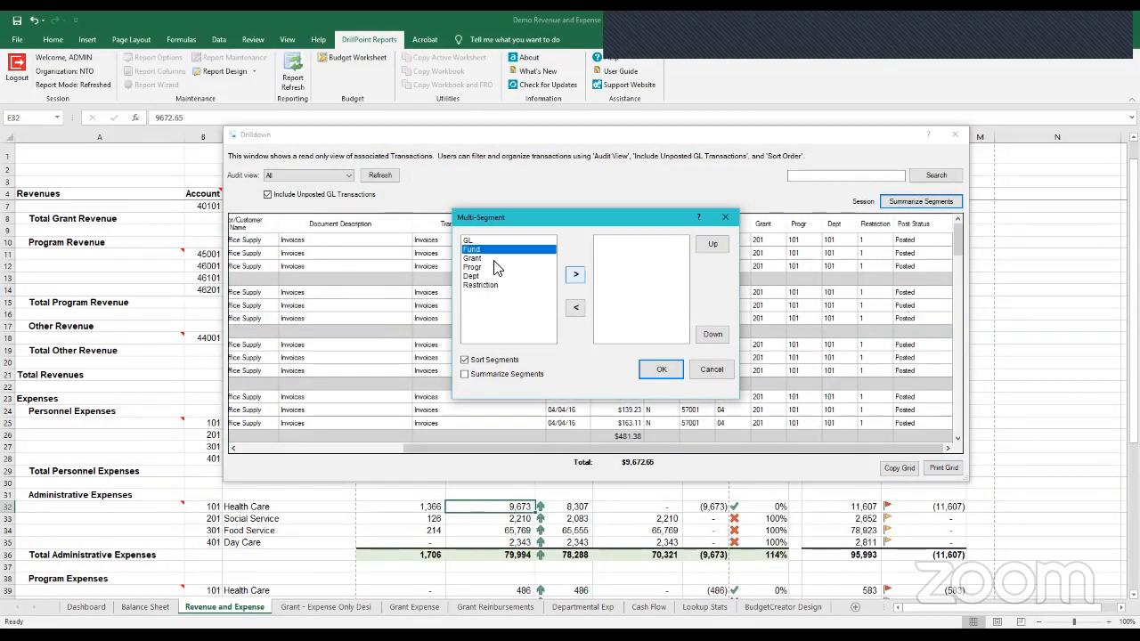
left_click(575, 275)
left_click(472, 250)
left_click(576, 275)
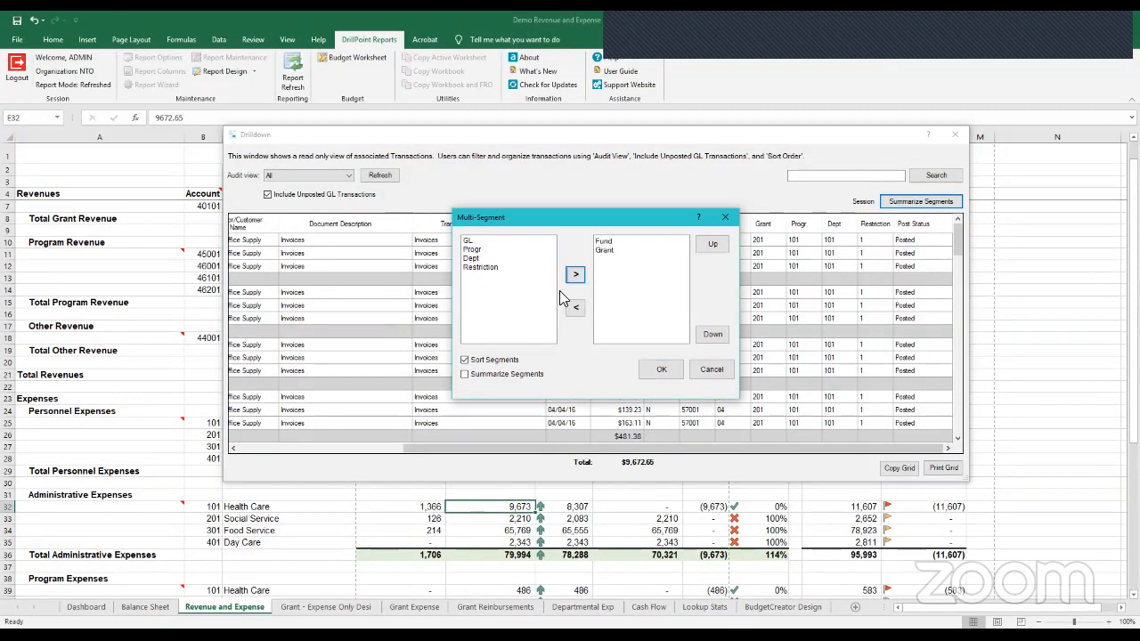
left_click(464, 374)
left_click(660, 369)
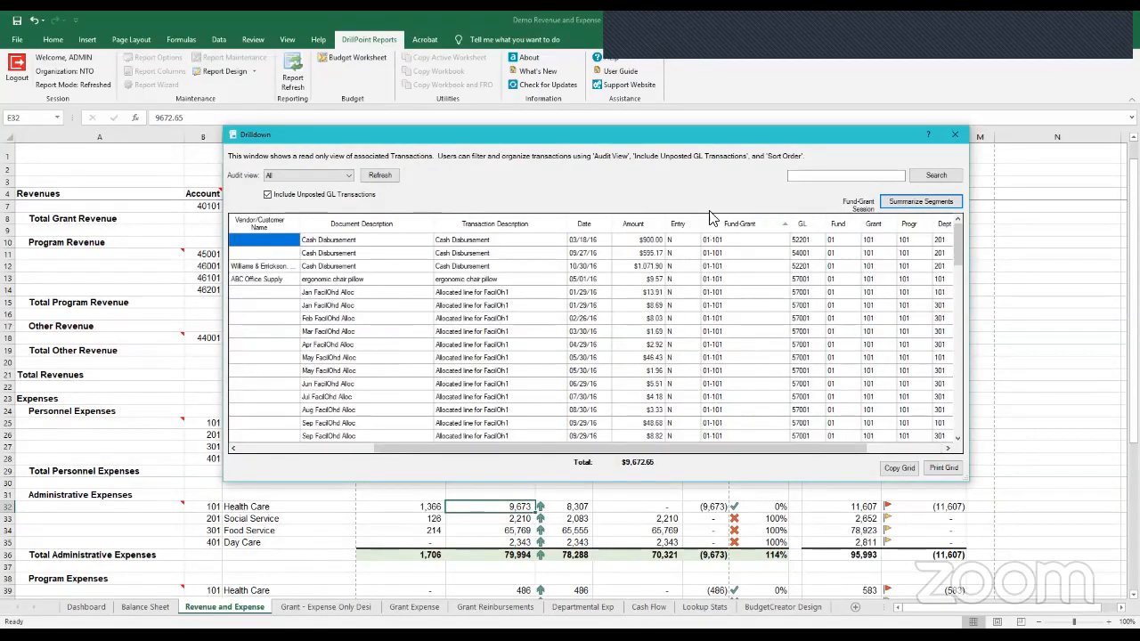
left_click_drag(410, 454, 280, 446)
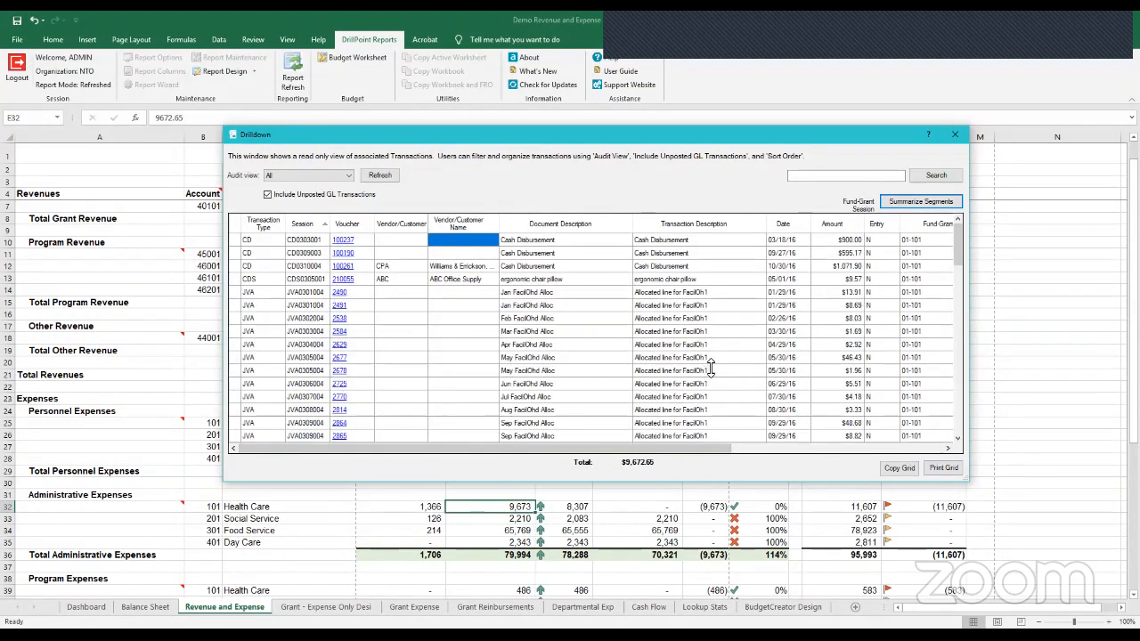
scroll(710, 370, "down", 3)
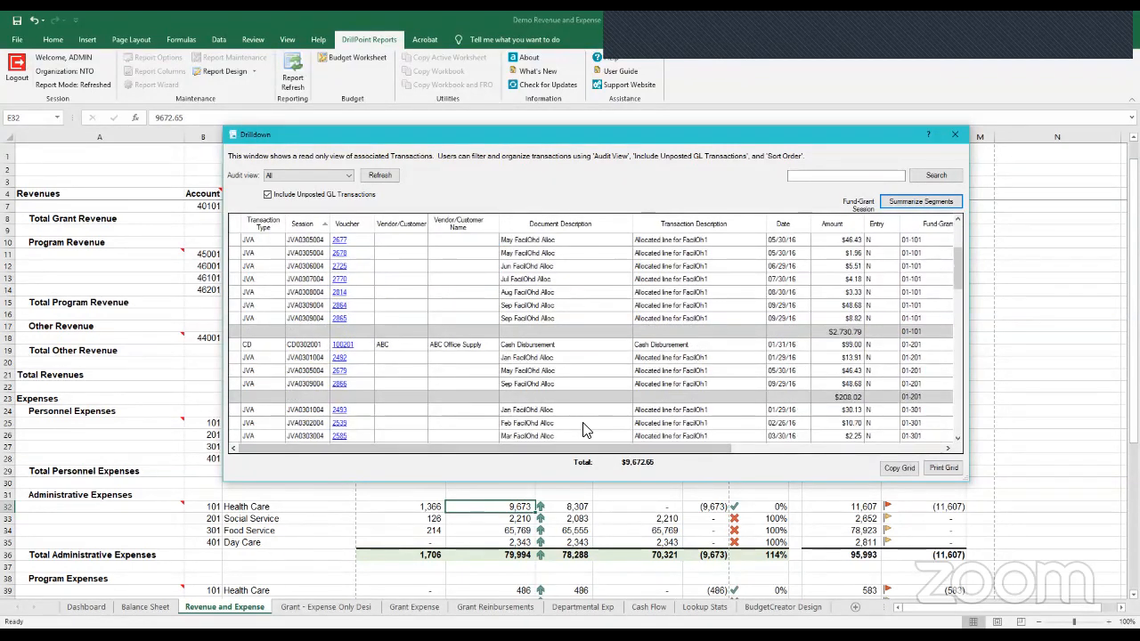
left_click_drag(611, 452, 850, 444)
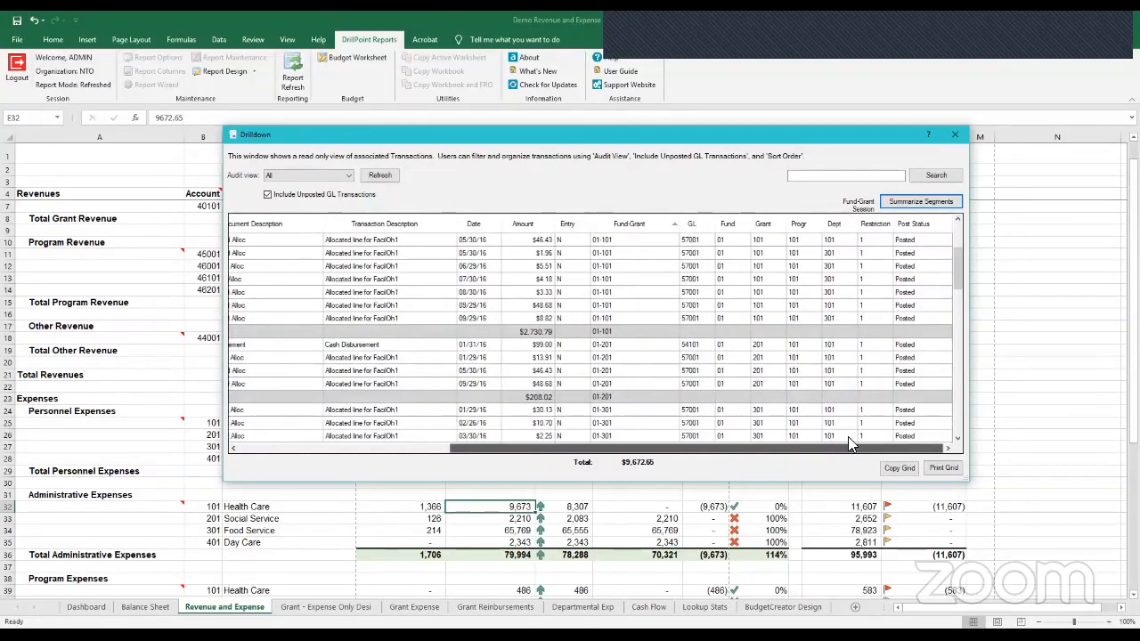
Check the Fund-Grant subtotals for 01-101 and 01-201 in the summarized drilldown grid.
left_click(521, 336)
left_click(607, 334)
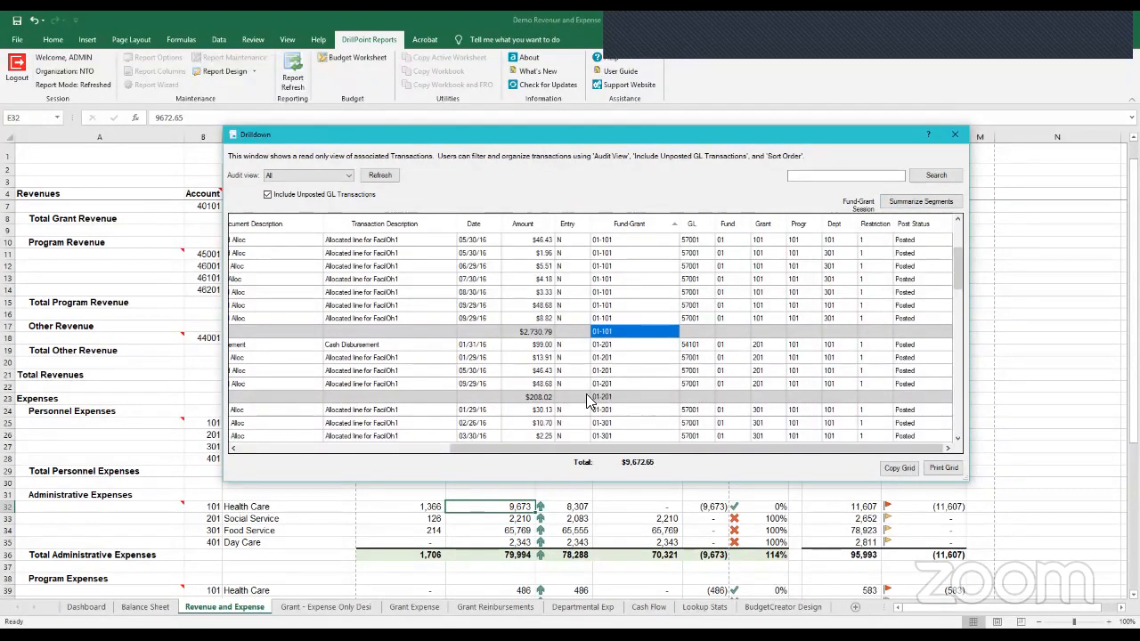
left_click(550, 400)
left_click(541, 399)
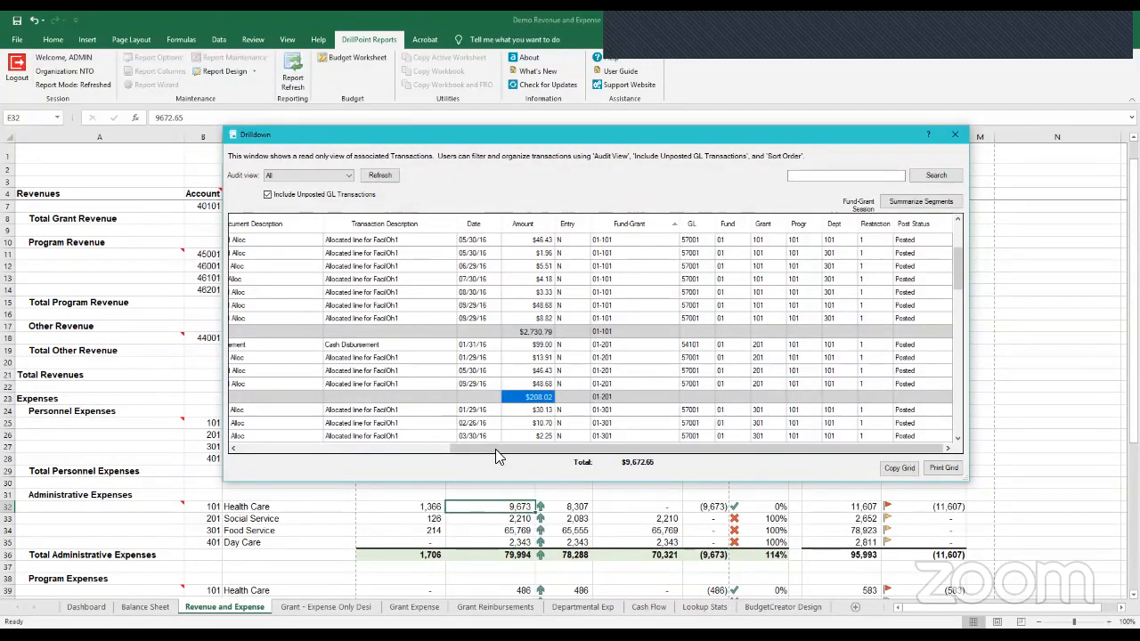
Copy the summarized drilldown grid for external use and run its print option.
left_click(253, 448)
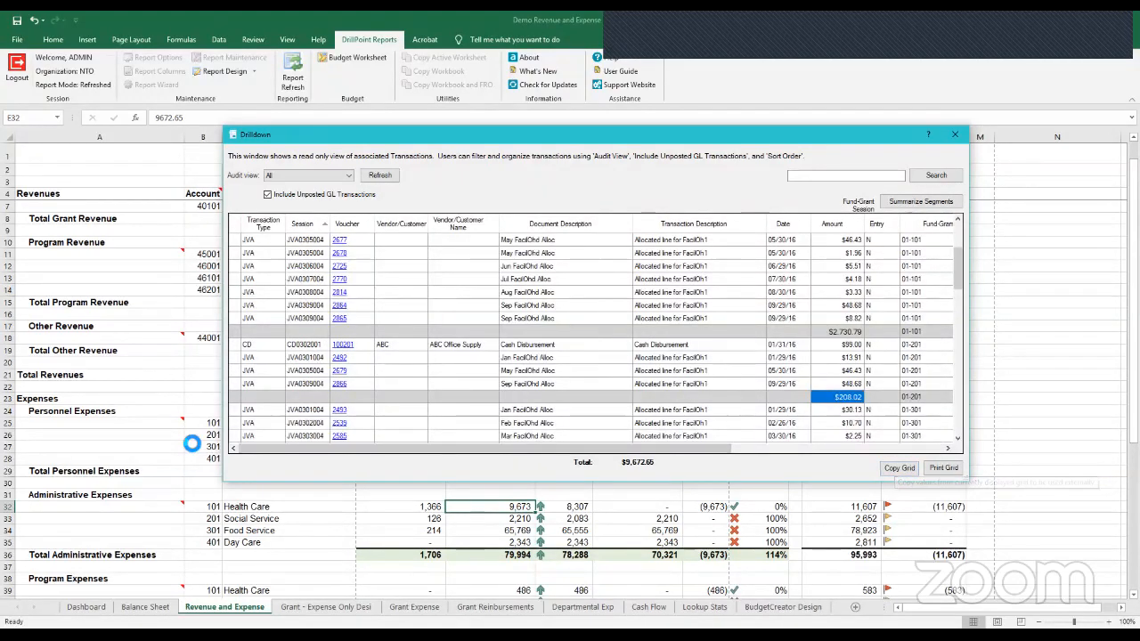
left_click(908, 471)
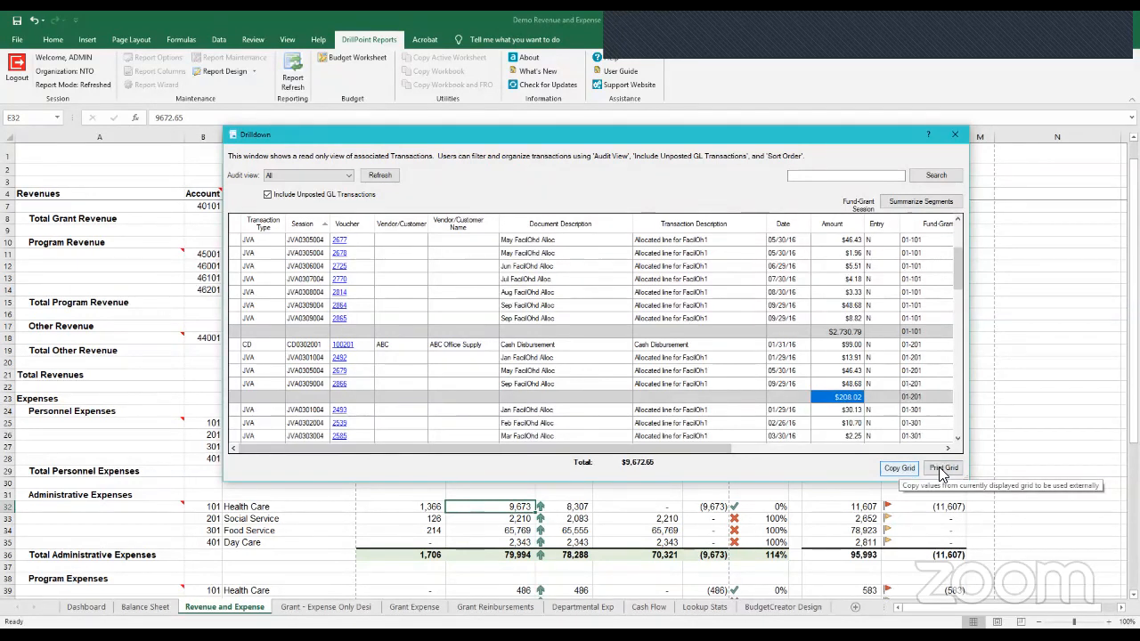
left_click(942, 472)
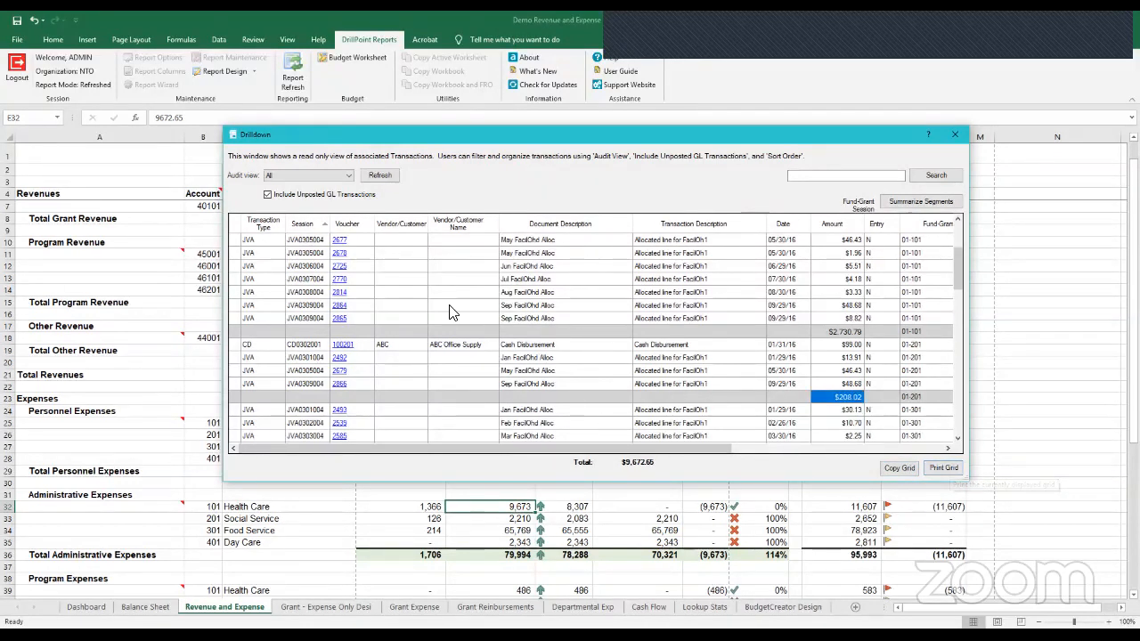
Open the first API voucher from ABC Office Supply in the 04-201 group and review its invoice details and GL distribution.
scroll(513, 330, "up", 3)
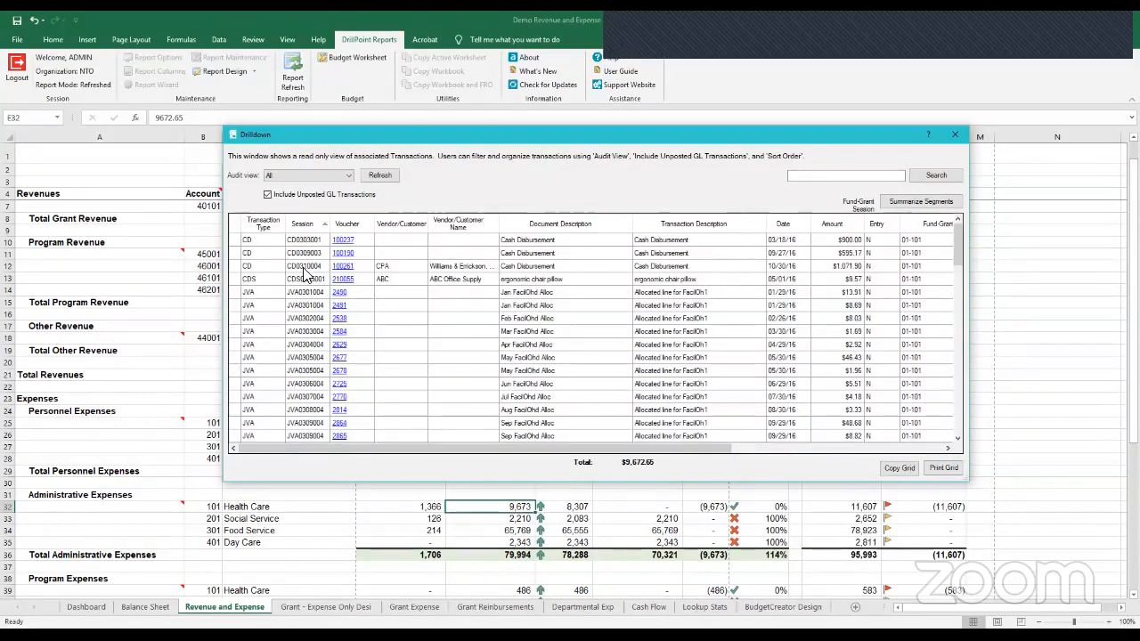
scroll(589, 328, "down", 6)
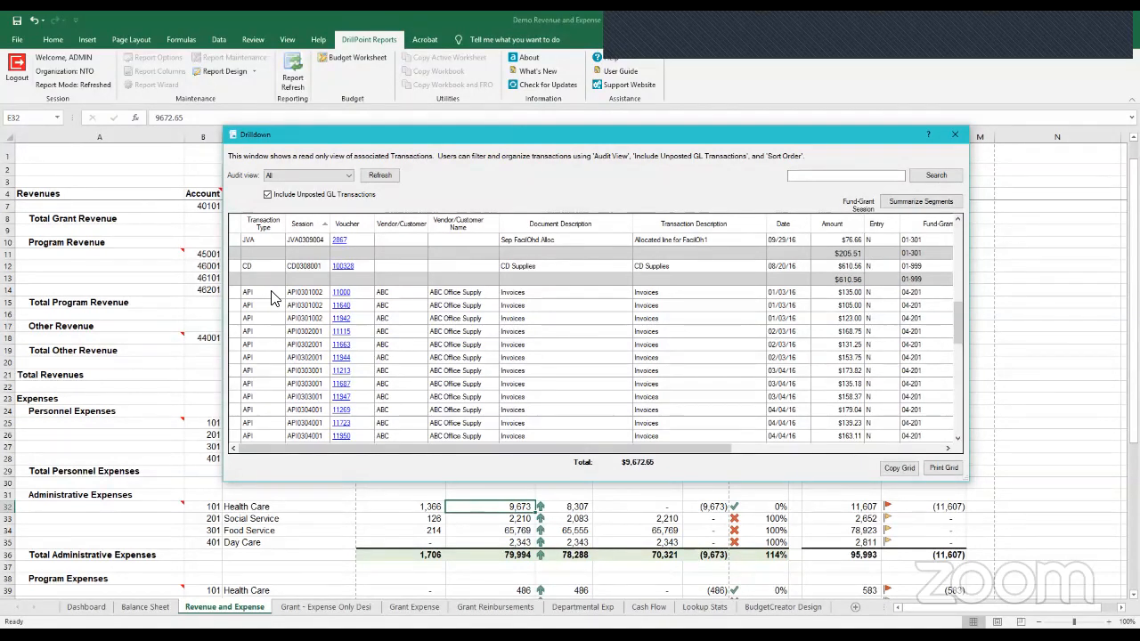
left_click(344, 298)
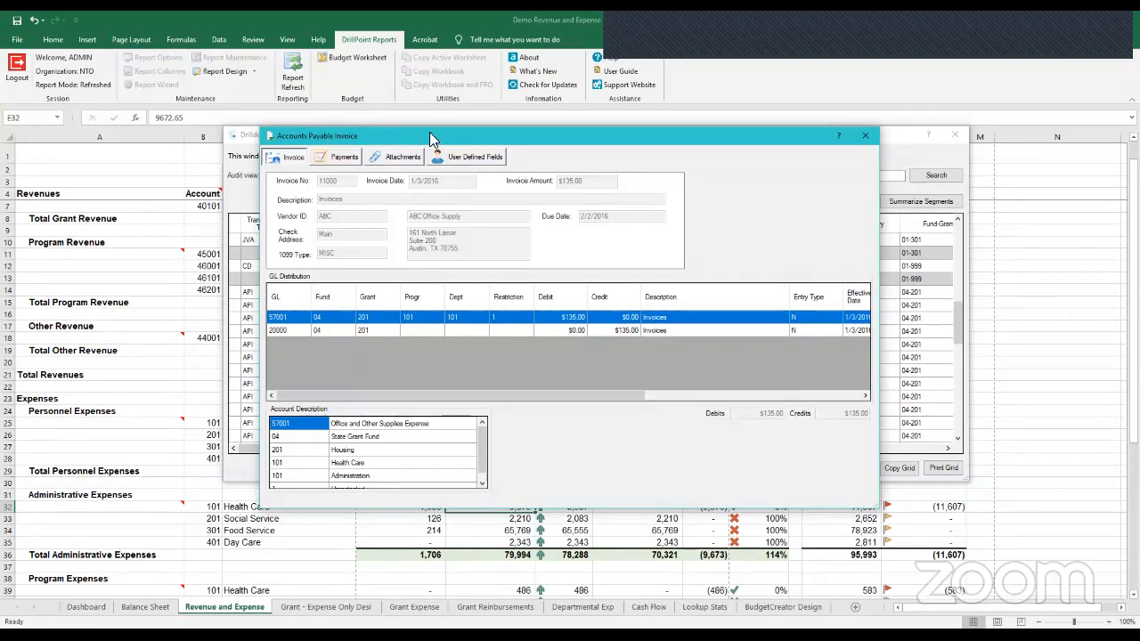
left_click_drag(440, 135, 552, 134)
left_click_drag(388, 308, 396, 220)
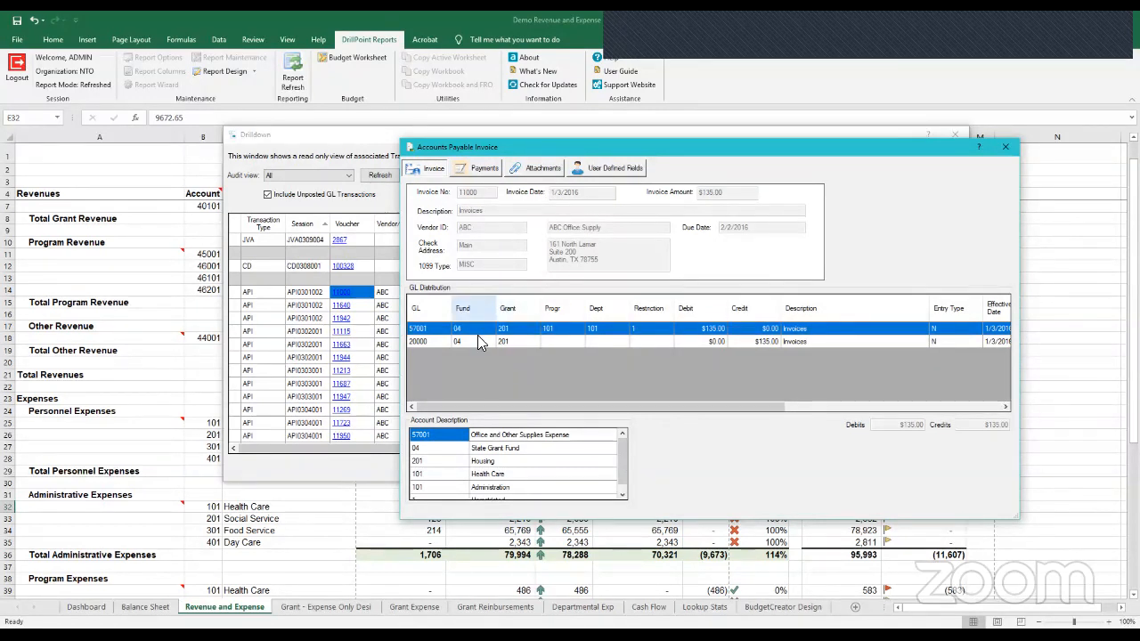
Open the check that paid the invoice and inspect the other invoice it covers, closing both windows when done.
left_click(470, 172)
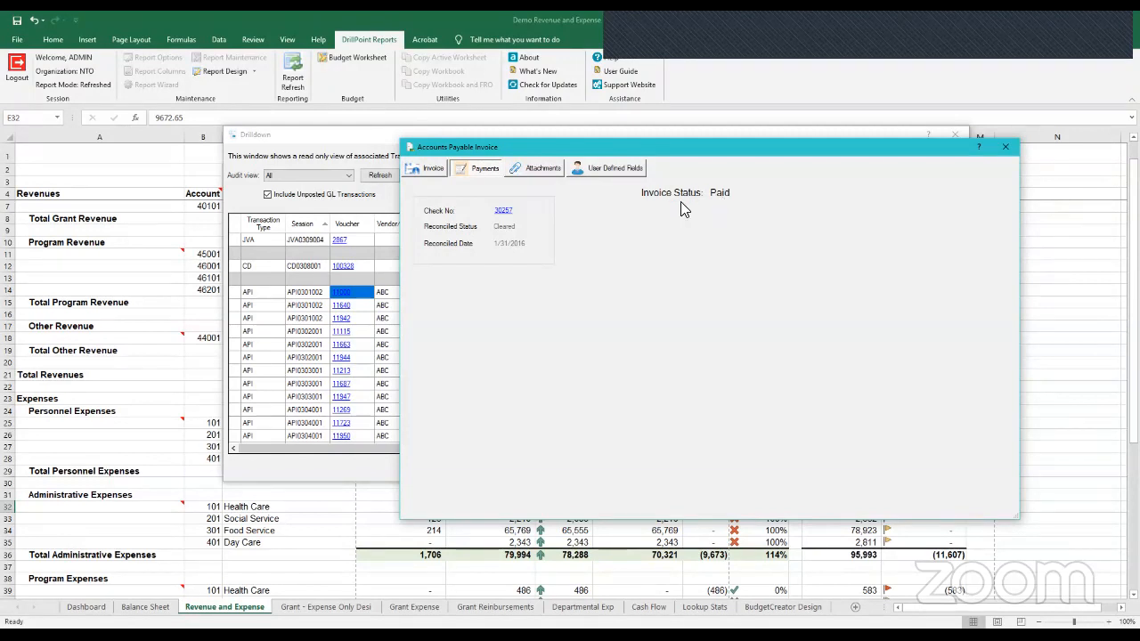
left_click(502, 215)
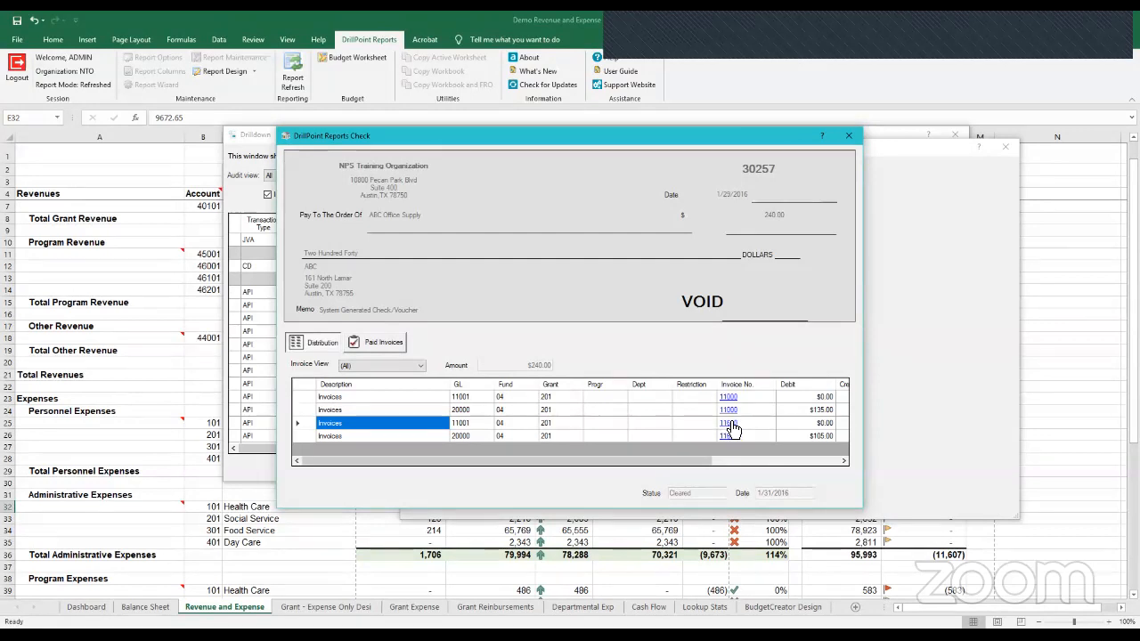
left_click(730, 435)
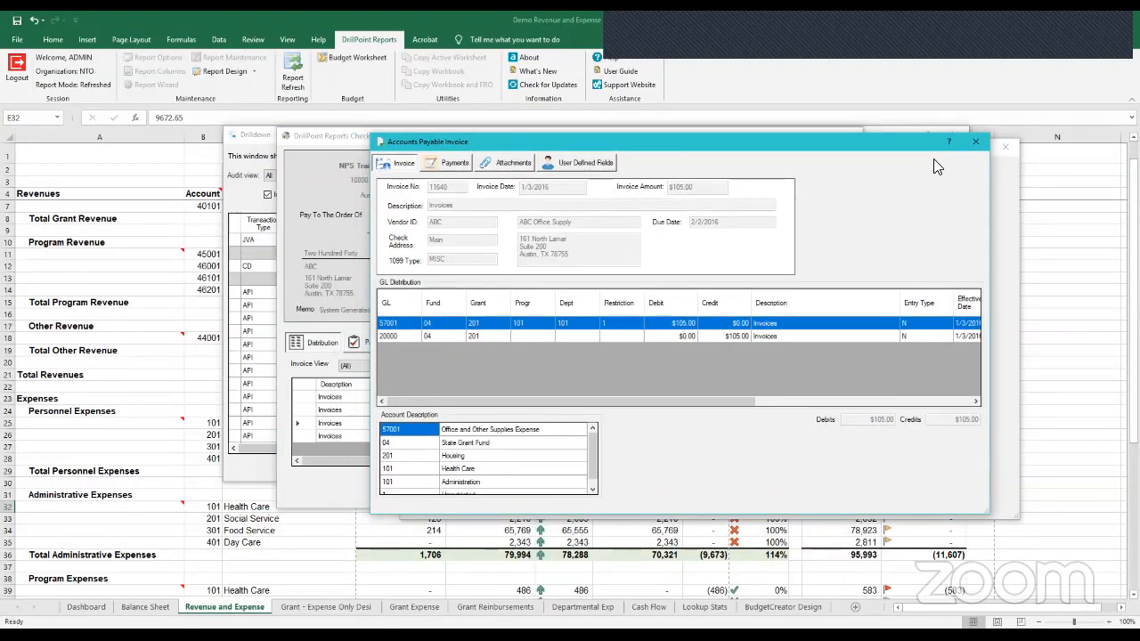
left_click(976, 142)
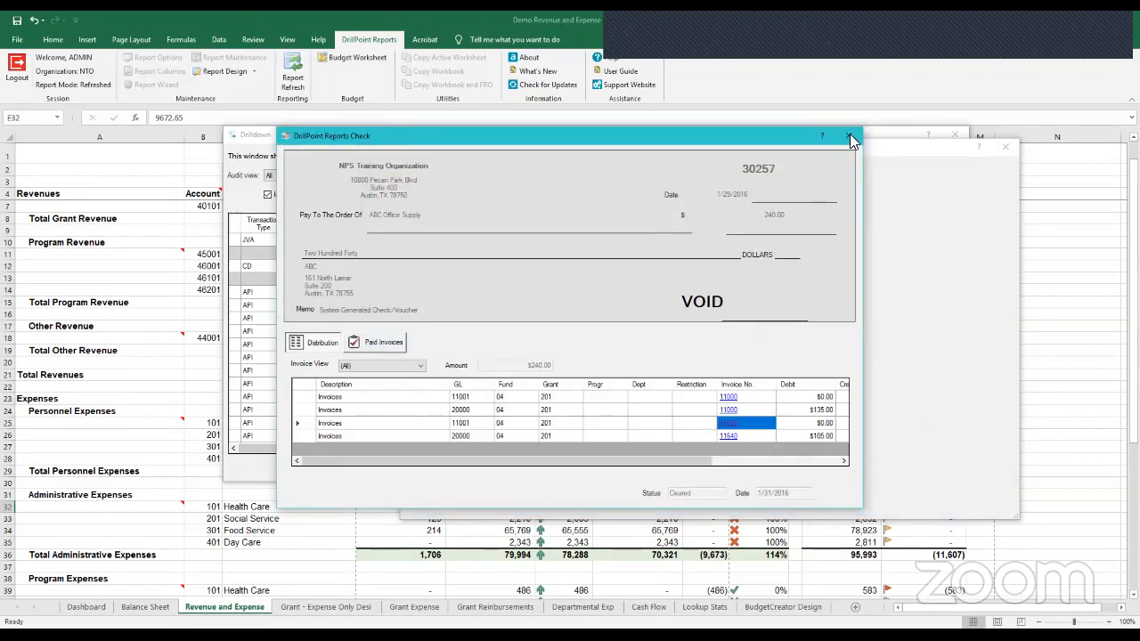
left_click(850, 135)
Review the invoice's attachments and user defined fields, and close the invoice after returning to its main details.
left_click(539, 169)
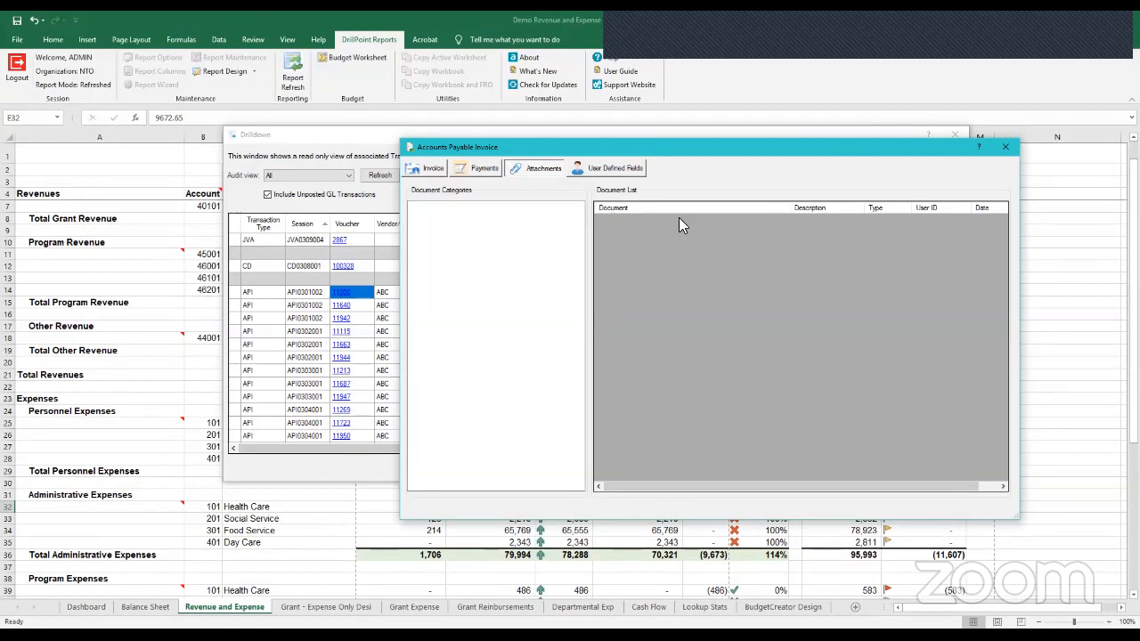
left_click(605, 170)
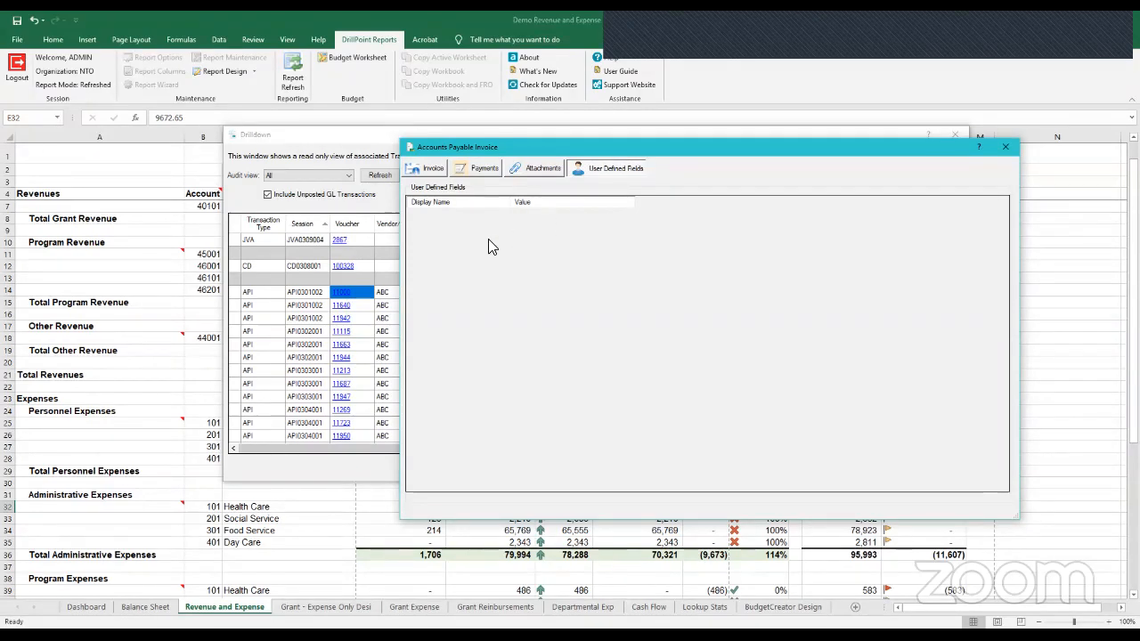
left_click(433, 168)
left_click(1004, 147)
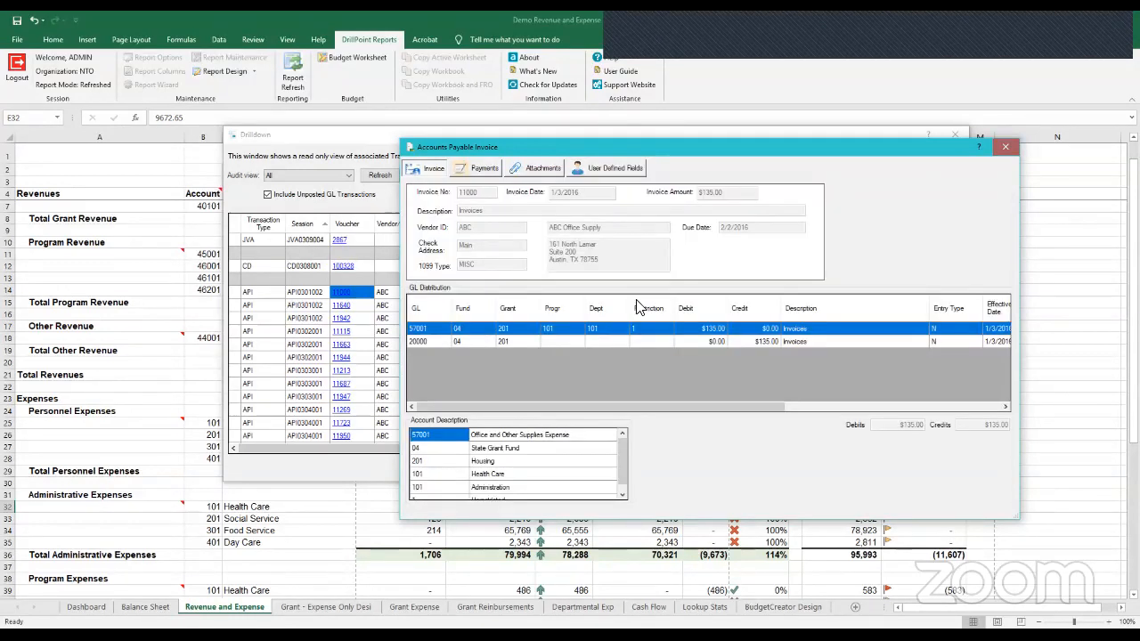
Reopen the same ABC Office Supply invoice from the repositioned drilldown, and close both the invoice and the drilldown.
left_click_drag(628, 139, 711, 147)
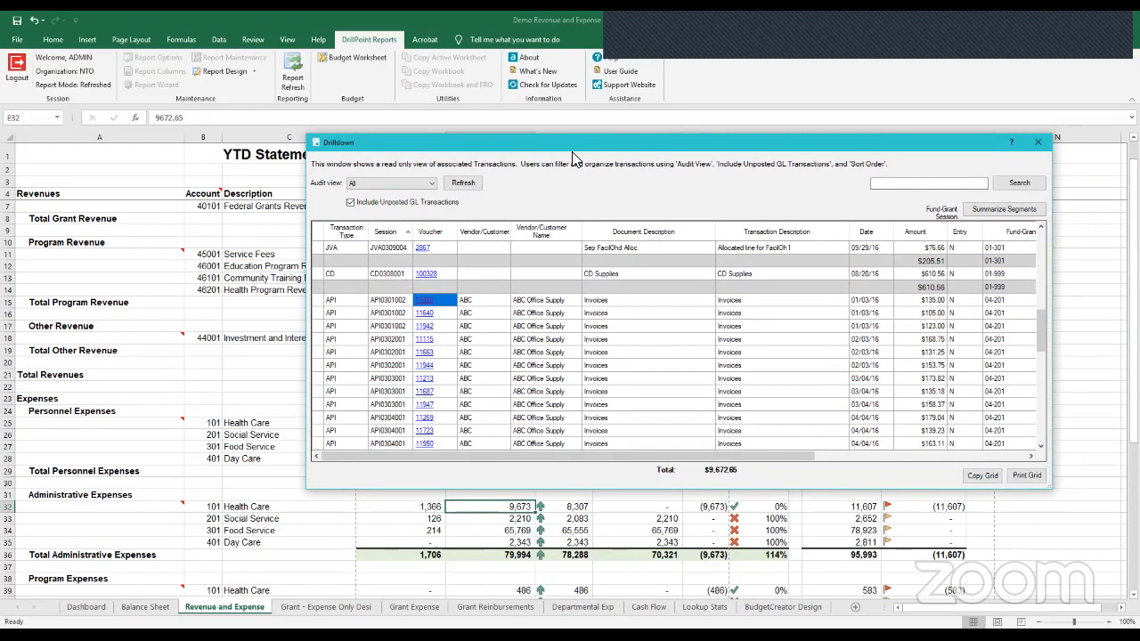
left_click(427, 303)
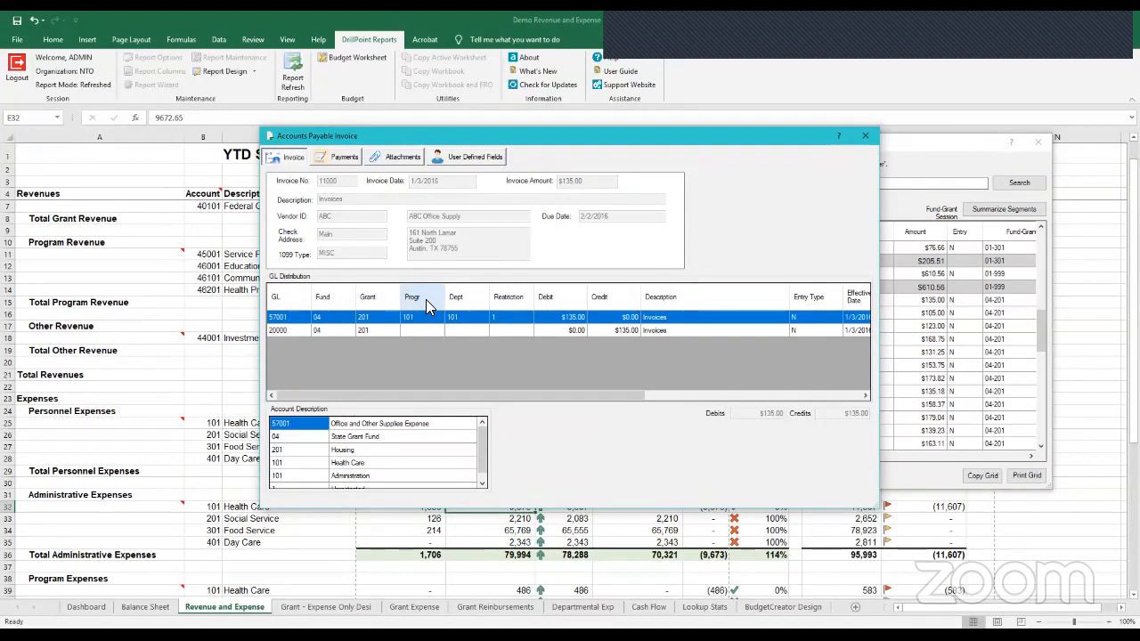
left_click(865, 135)
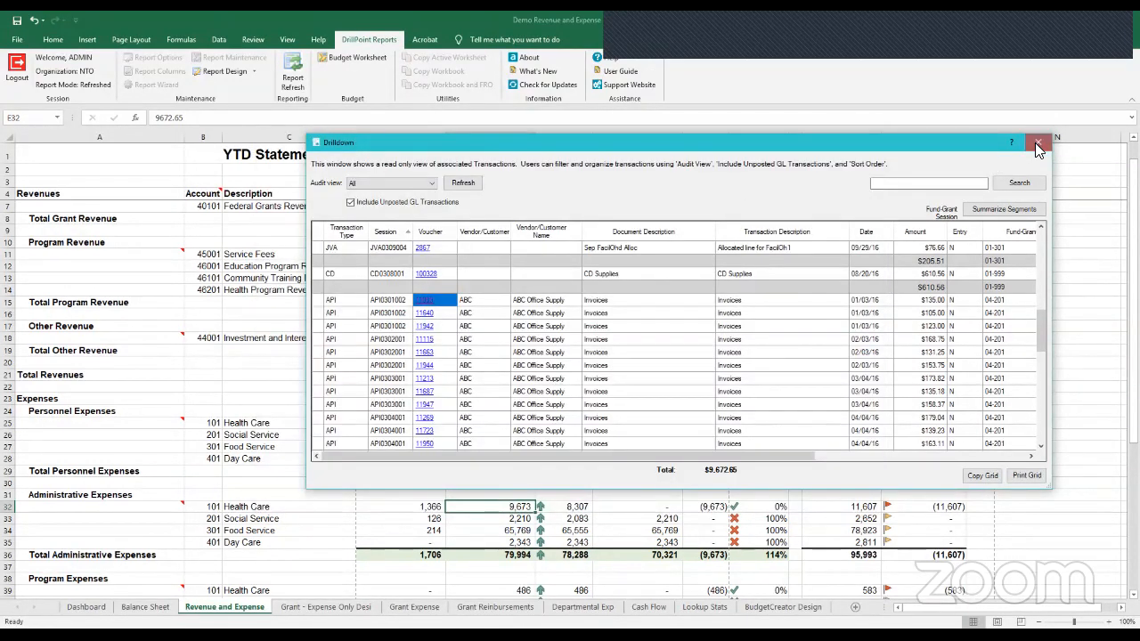
left_click(1037, 143)
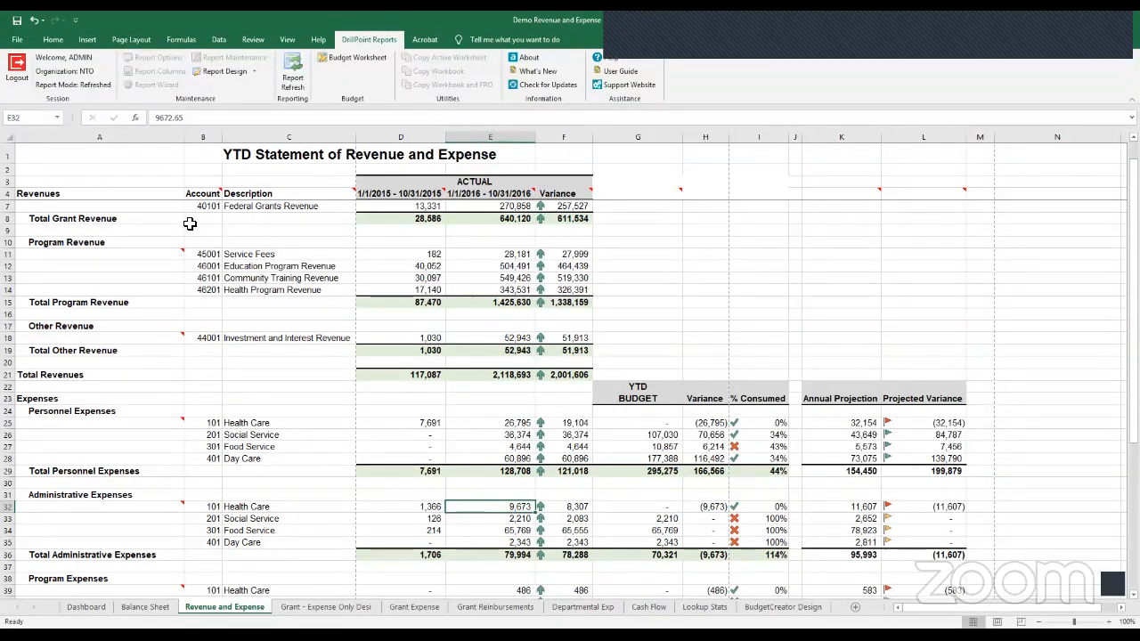
Examine the statement's row definition columns A through C and the date value in cell A2.
left_click(142, 174)
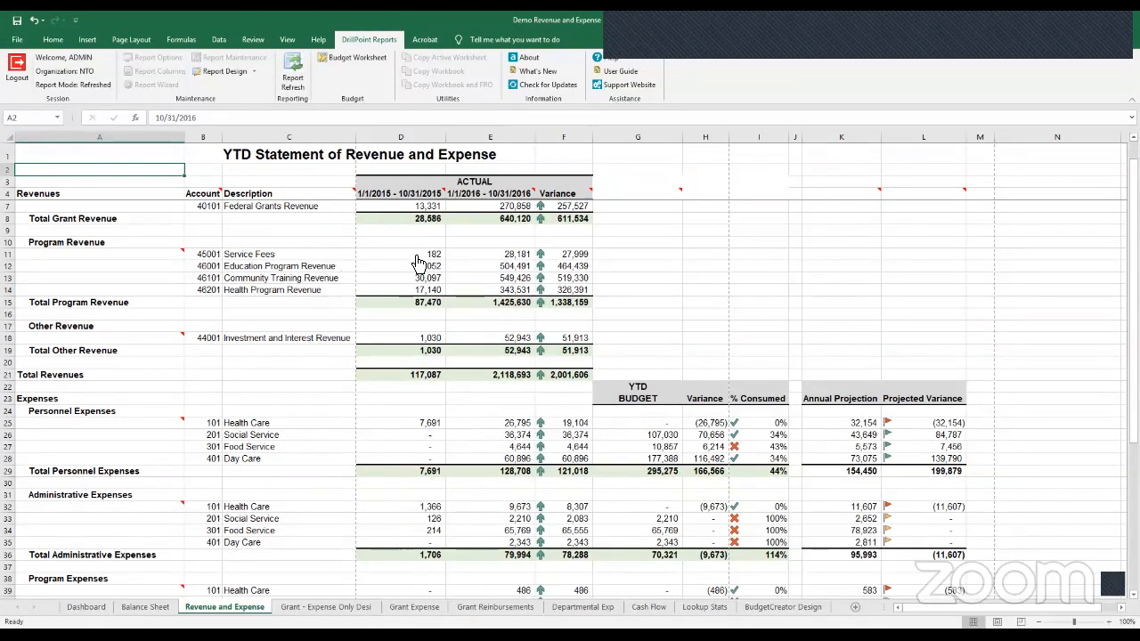
left_click(105, 139)
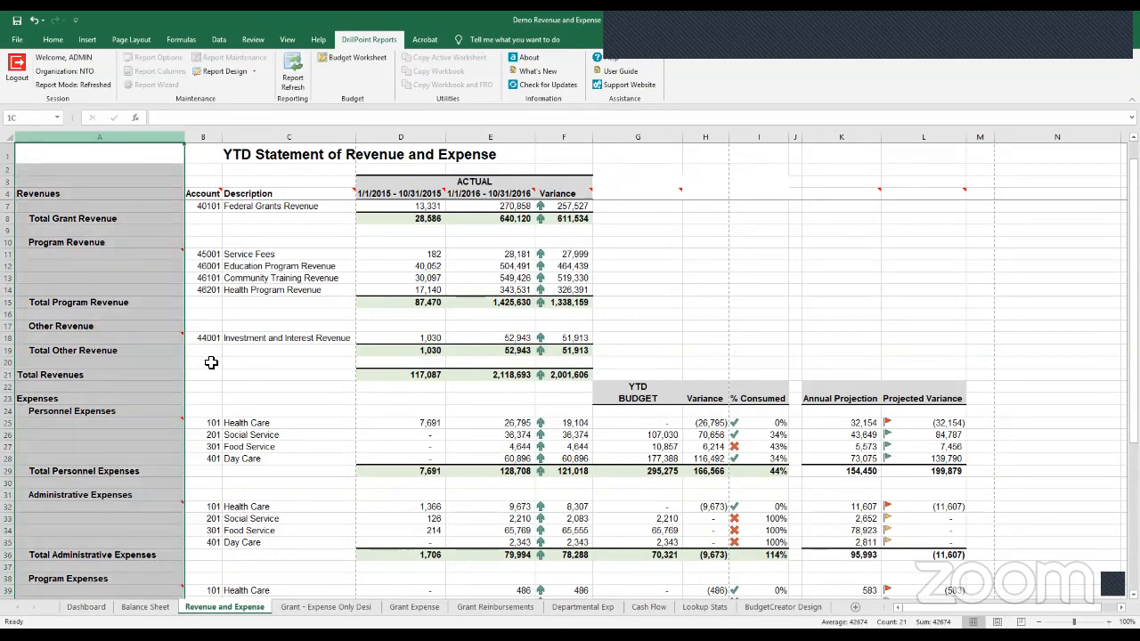
scroll(211, 361, "down", 8)
scroll(211, 362, "up", 4)
scroll(103, 188, "up", 5)
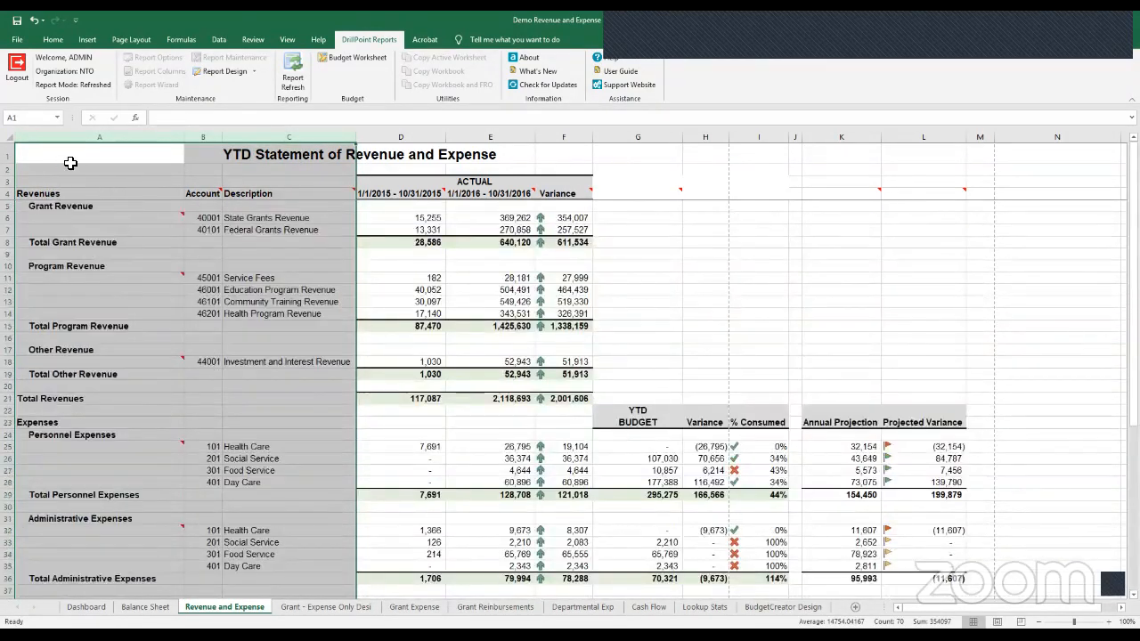
left_click(115, 173)
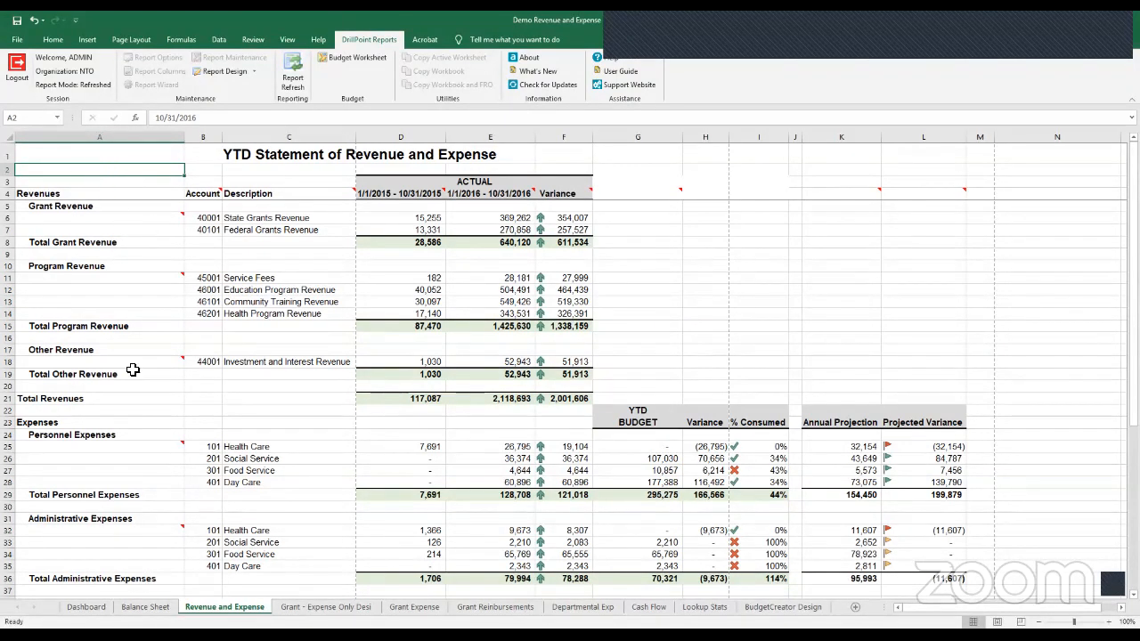
Highlight the statement's data columns D through L, and single out the actual and variance columns D through F.
left_click(401, 138)
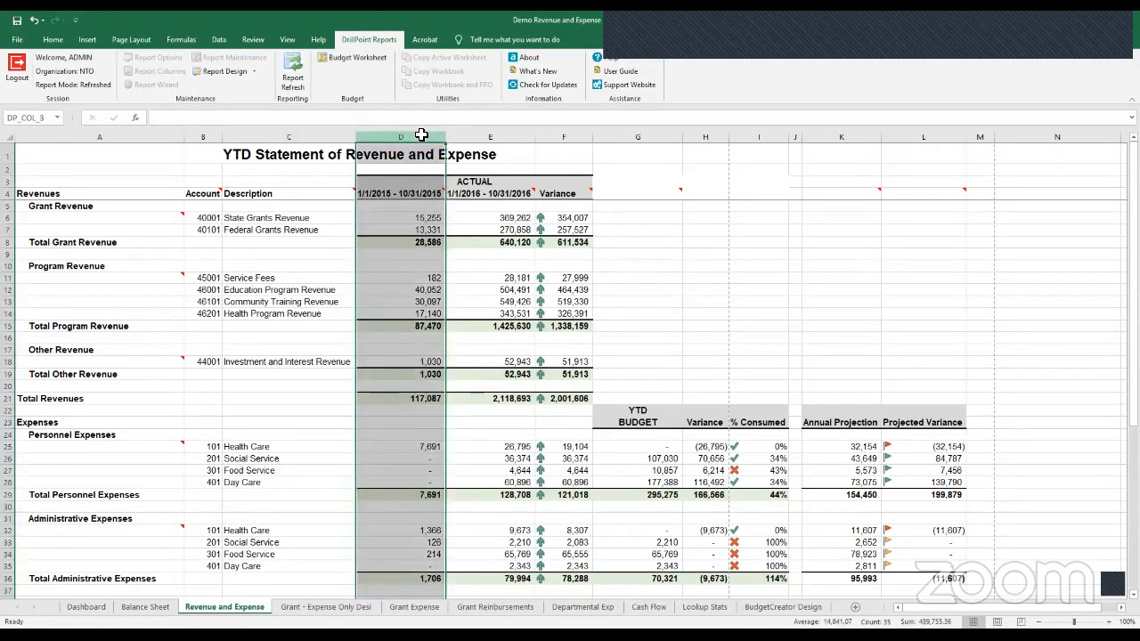
left_click(942, 136, "shift")
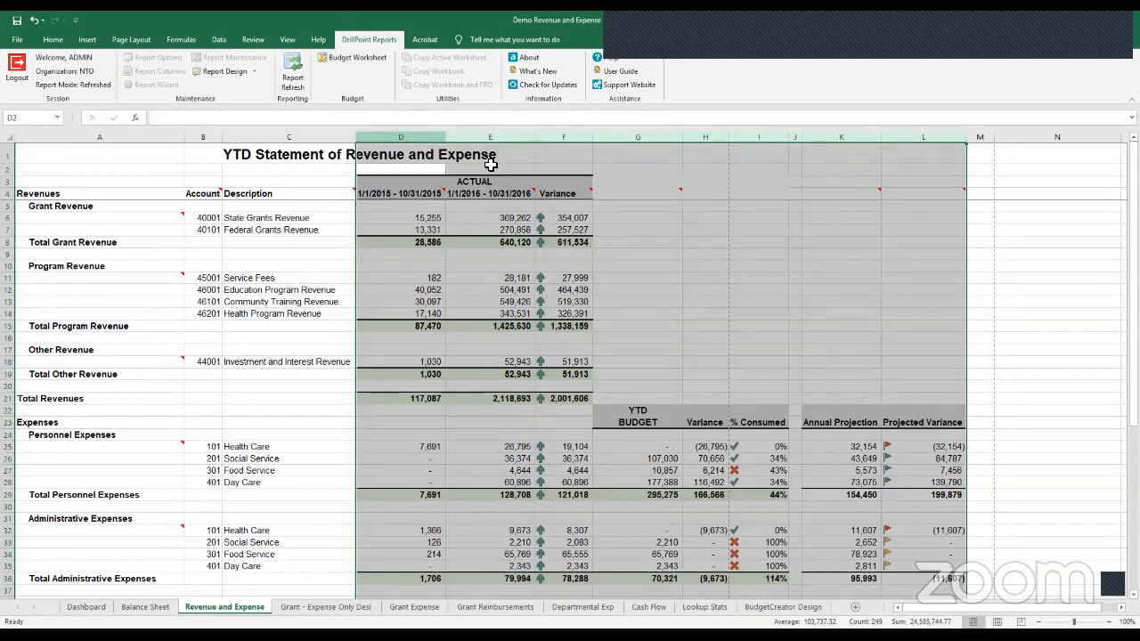
left_click(424, 154)
left_click(415, 139)
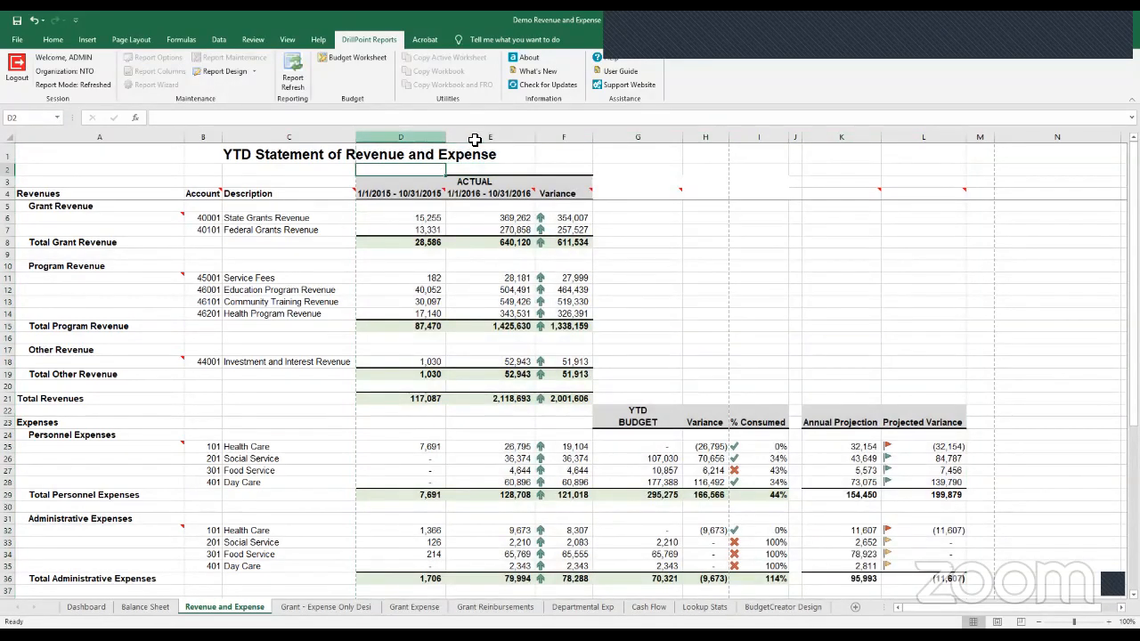
left_click_drag(548, 140, 545, 139)
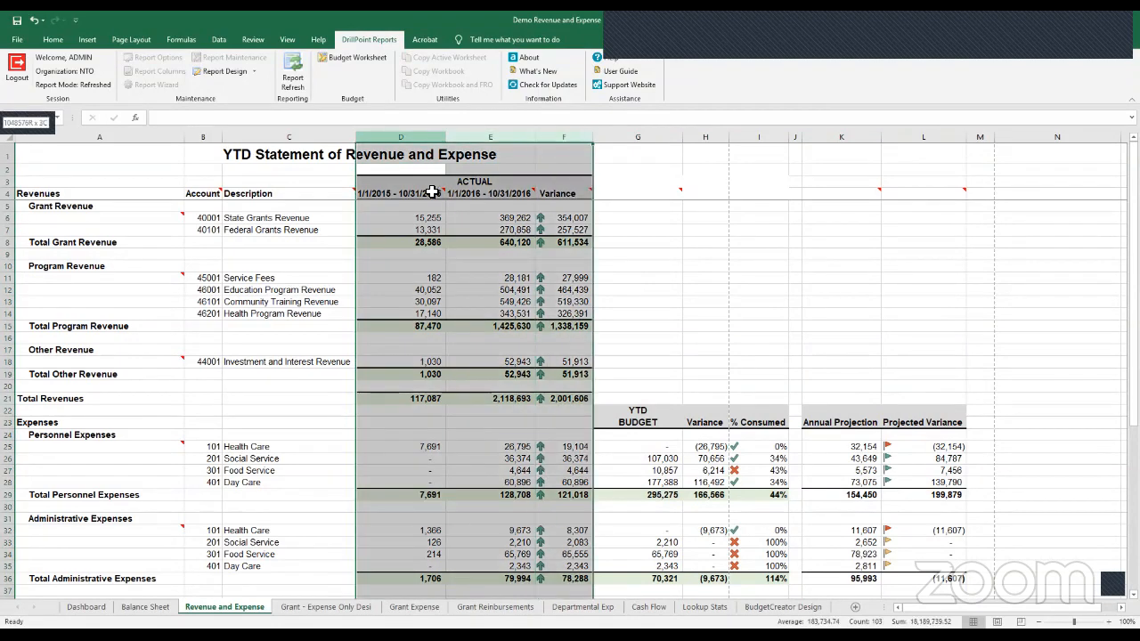
mouse_move(402, 196)
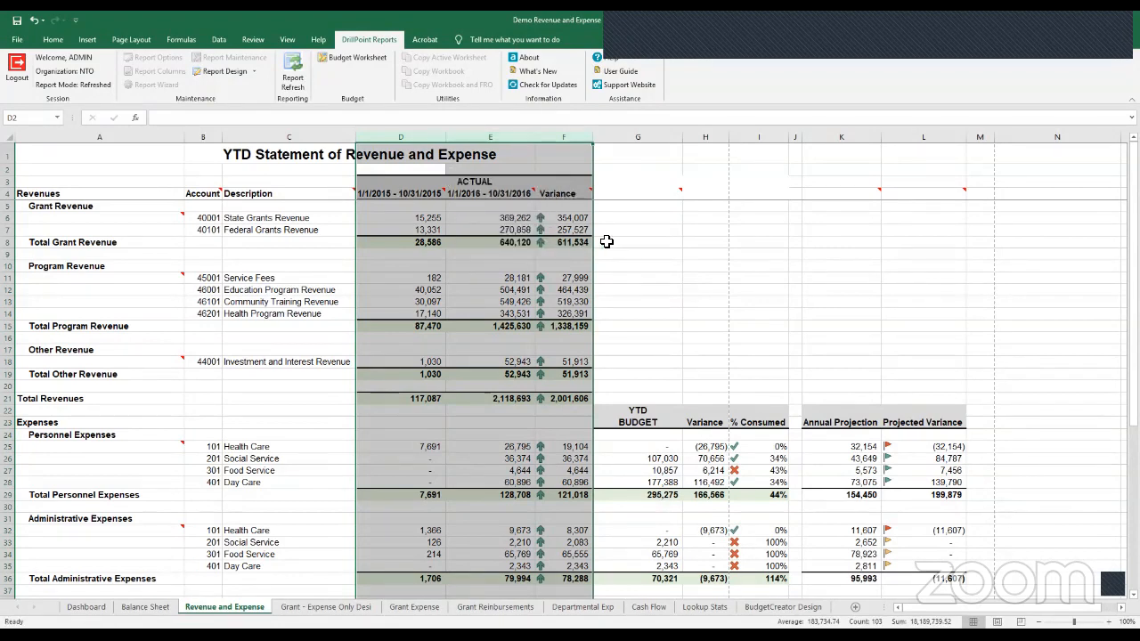
Highlight the YTD budget, variance and % consumed columns G through I, and the projection columns K and L.
left_click(642, 140)
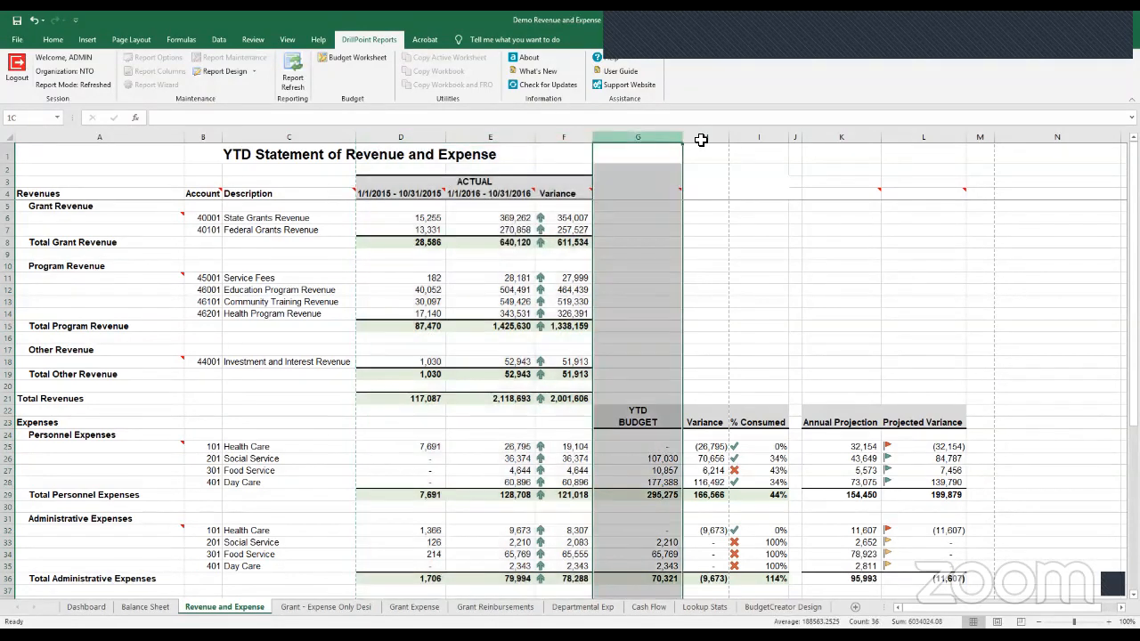
left_click_drag(701, 140, 759, 139)
scroll(737, 422, "down", 1)
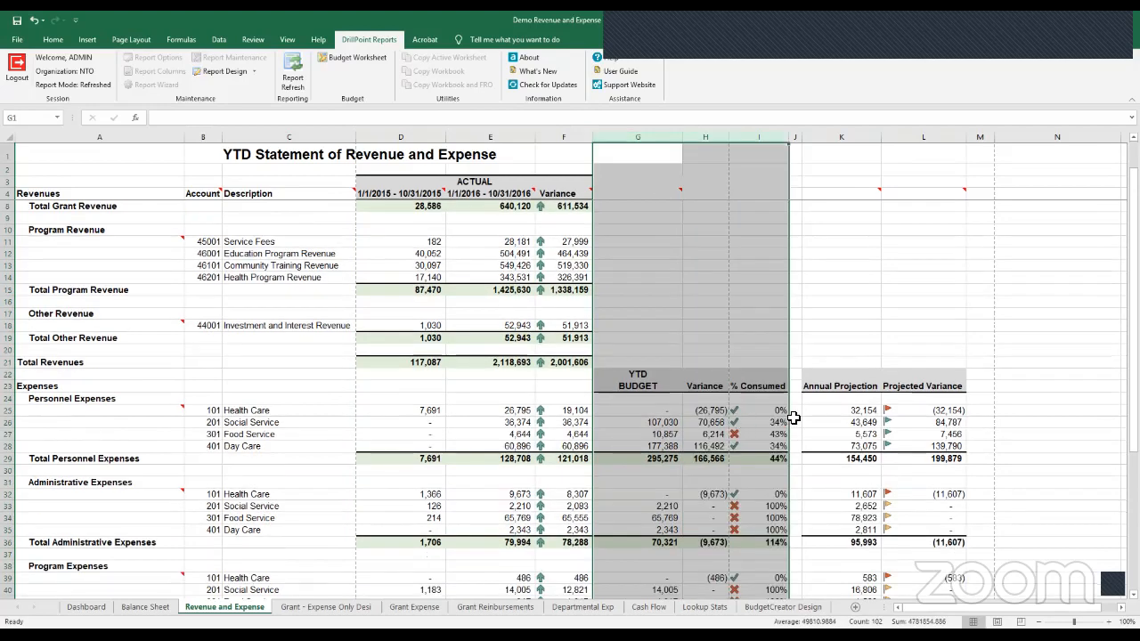
scroll(840, 362, "down", 1)
left_click_drag(840, 141, 891, 359)
scroll(854, 349, "down", 1)
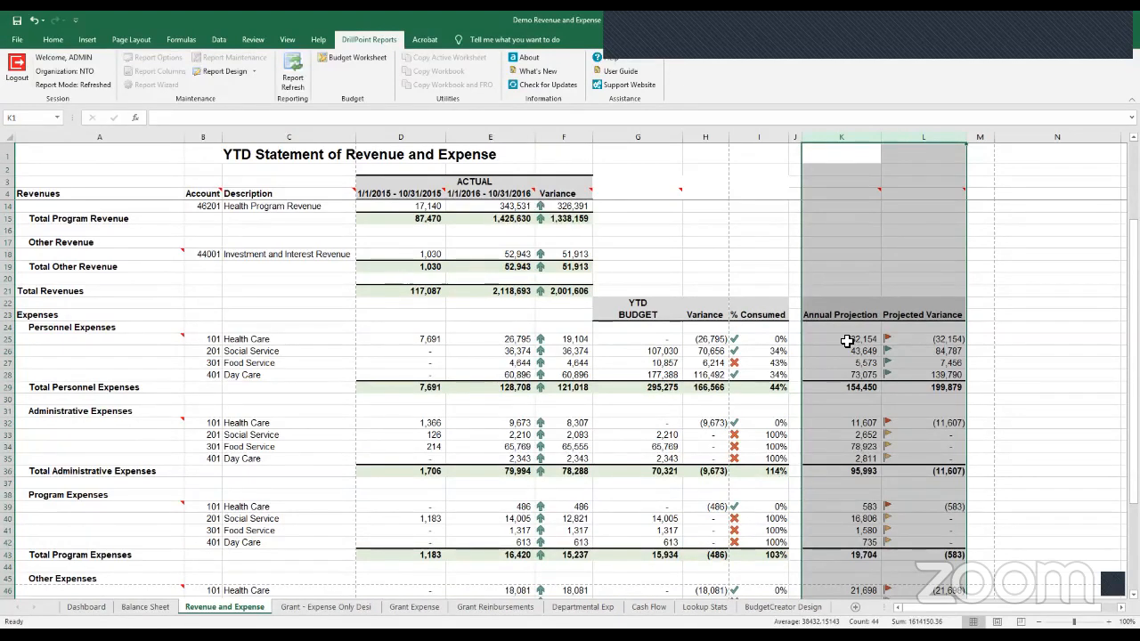
Inspect the Annual Projection and Projected Variance formulas for Personnel Health Care, and step through its YTD budget columns.
left_click(847, 341)
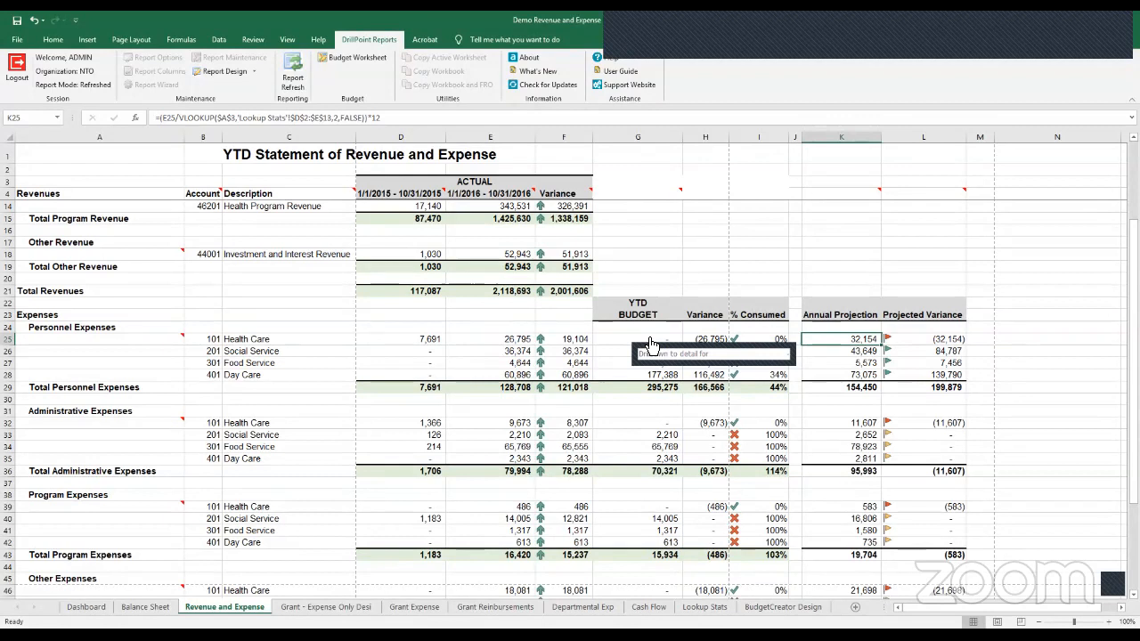
key("Right")
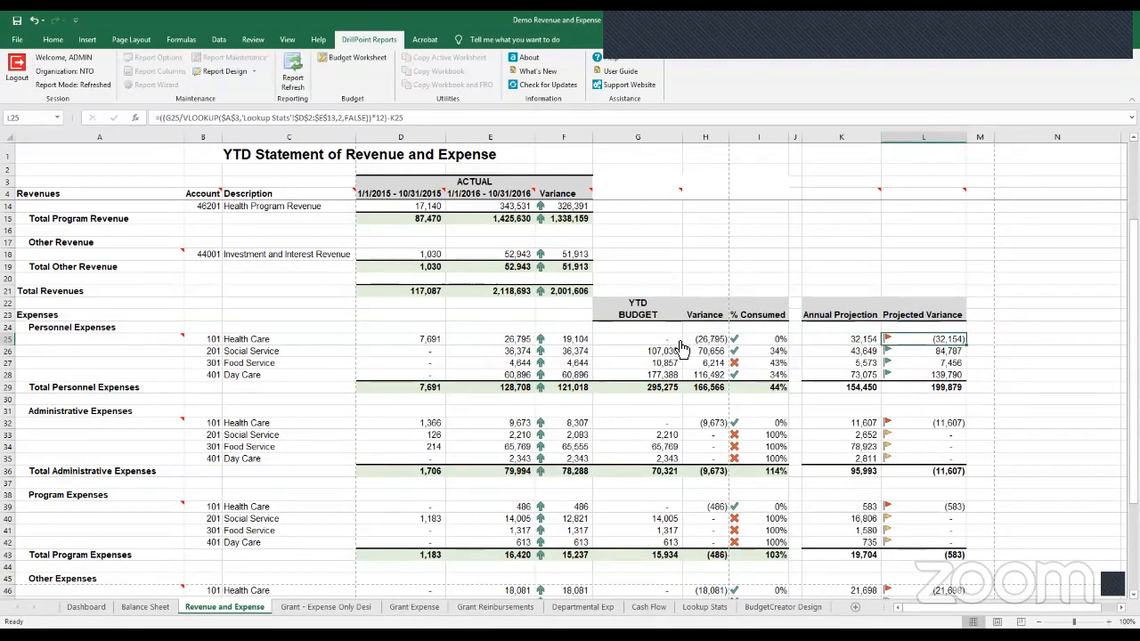
left_click(679, 341)
key("Right")
key("Right")
key("Right")
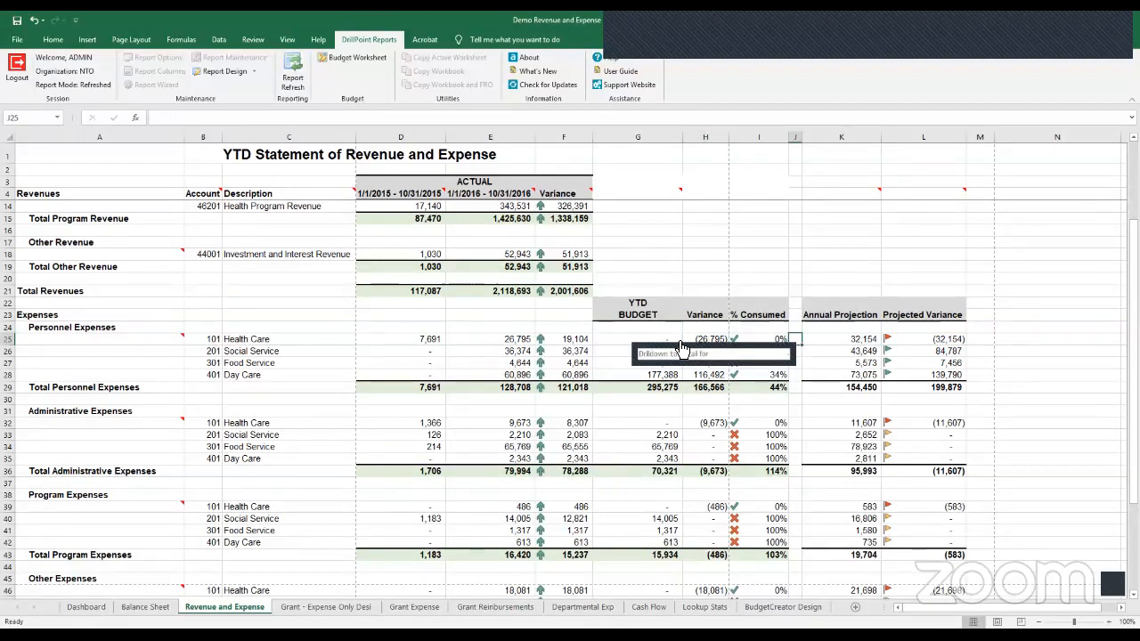
Examine the Annual Projection and Projected Variance formulas for Personnel Health Care, and the Projected Variance formula for Administrative Health Care.
key("Right")
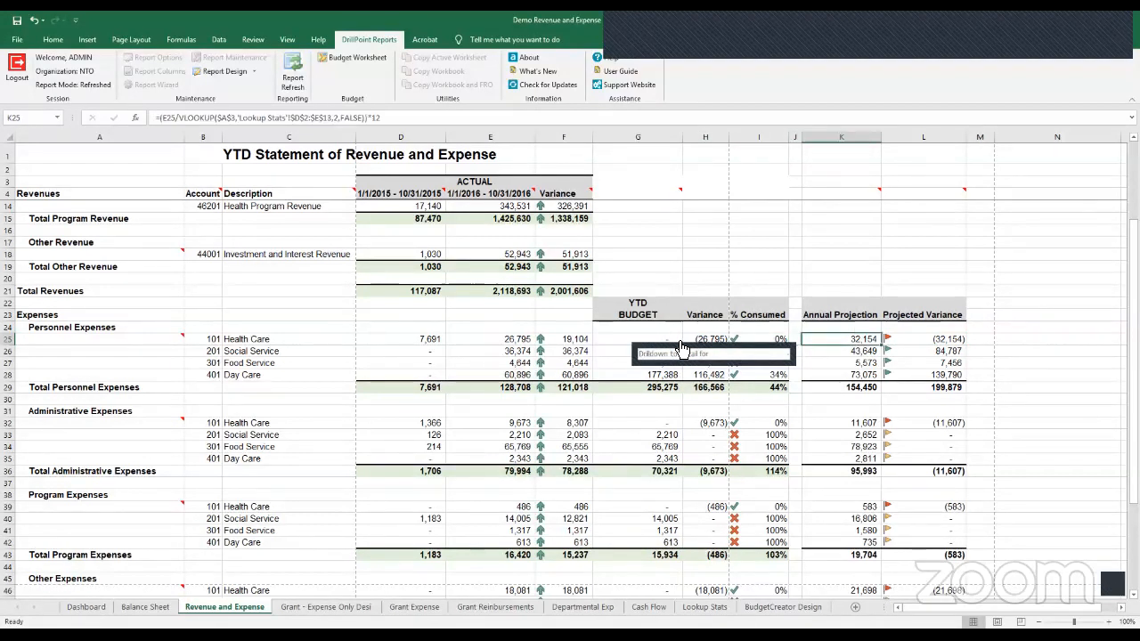
key("Right")
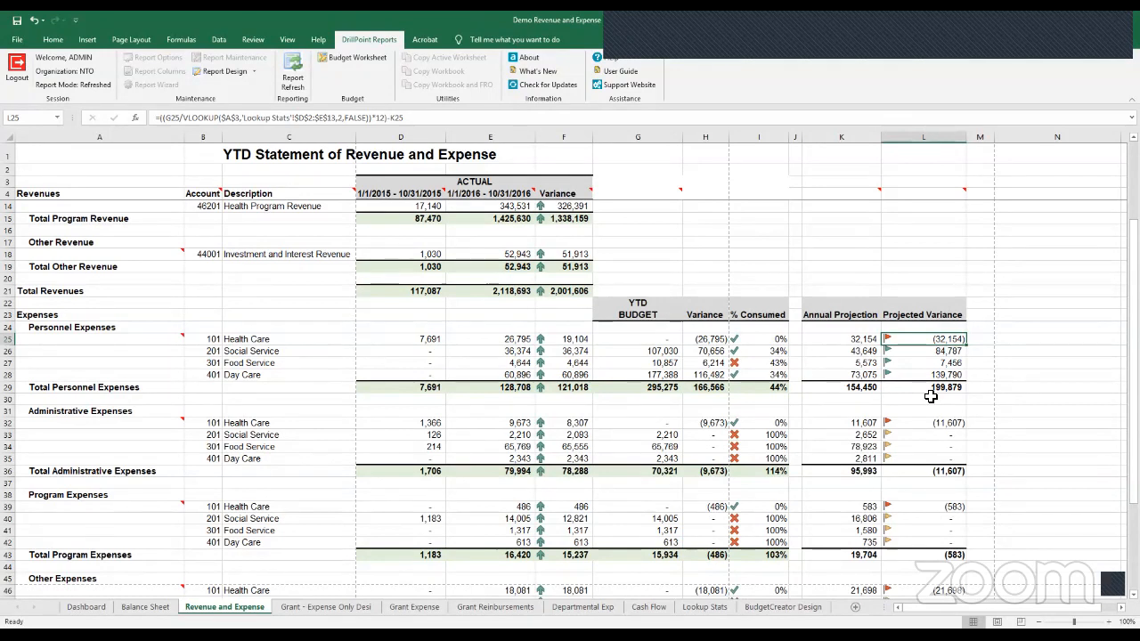
left_click(295, 71)
key("Down")
key("Down")
key("Down")
key("Down")
key("Down")
key("Down")
key("Down")
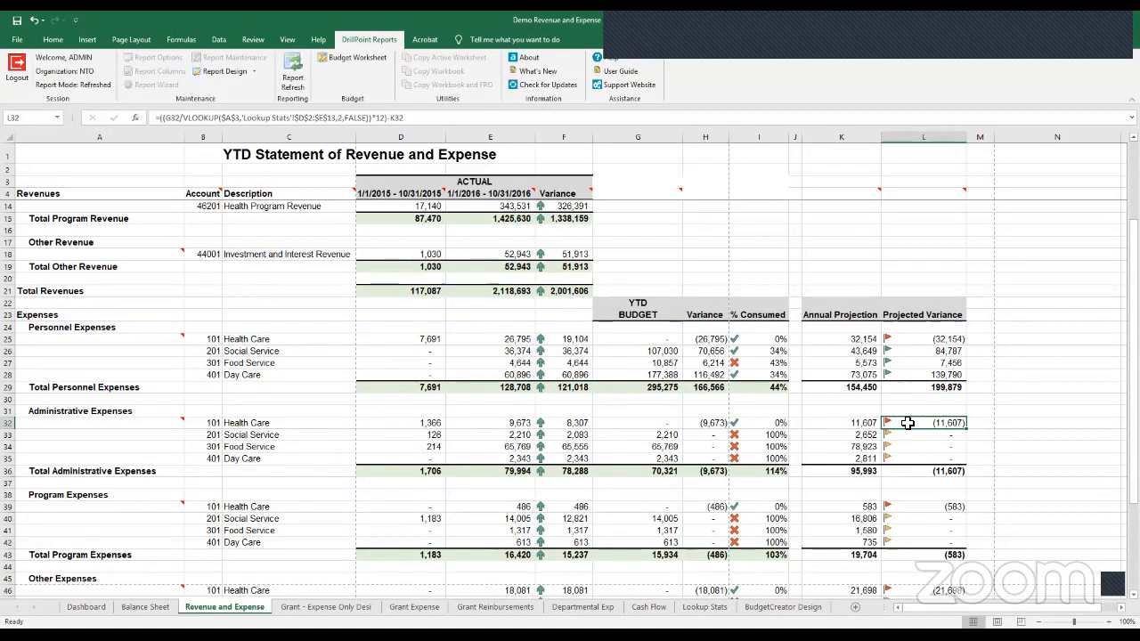
Inspect the Annual Projection formula for Administrative Social Service and go back to the one for Personnel Health Care.
key("Down")
key("Left")
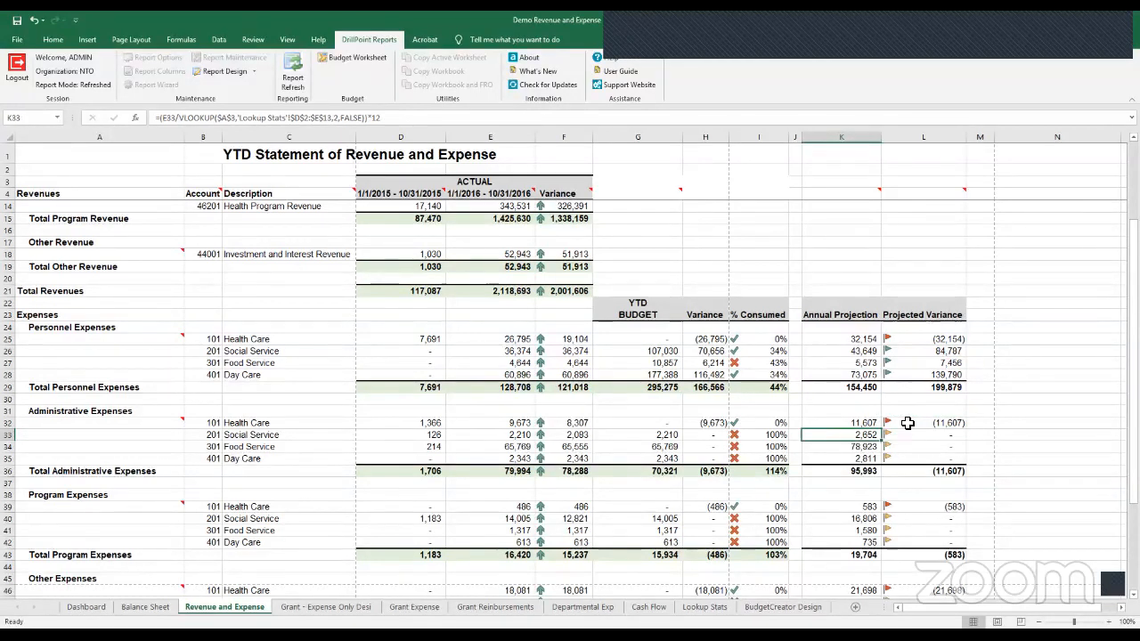
key("Up")
key("Up")
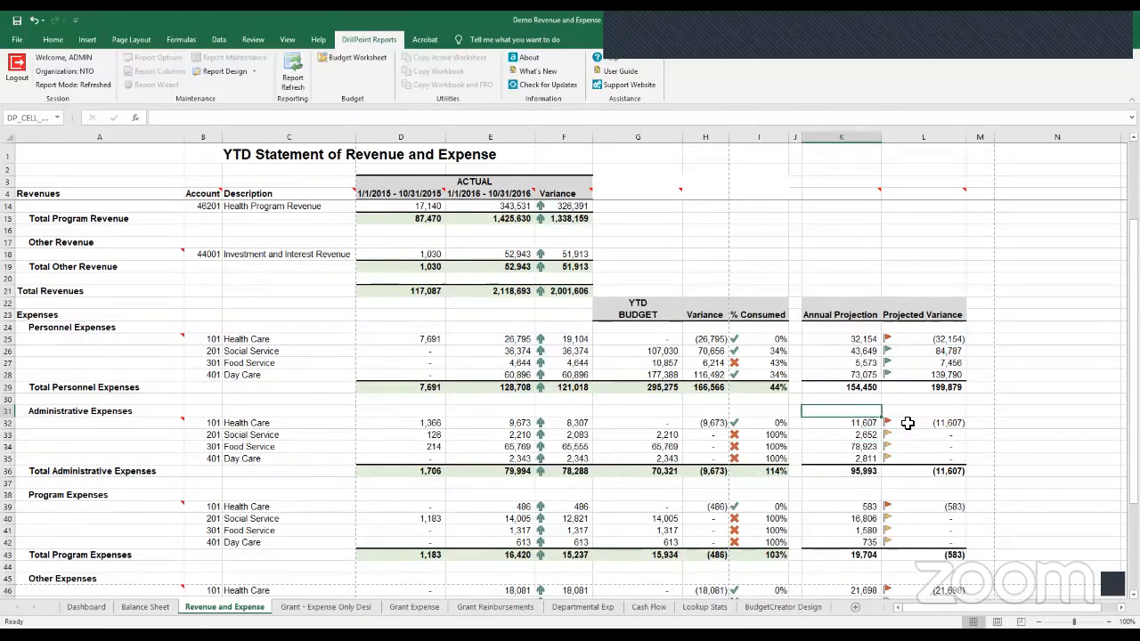
key("Up")
key("Up")
key("Up")
key("Up")
key("Up")
key("Up")
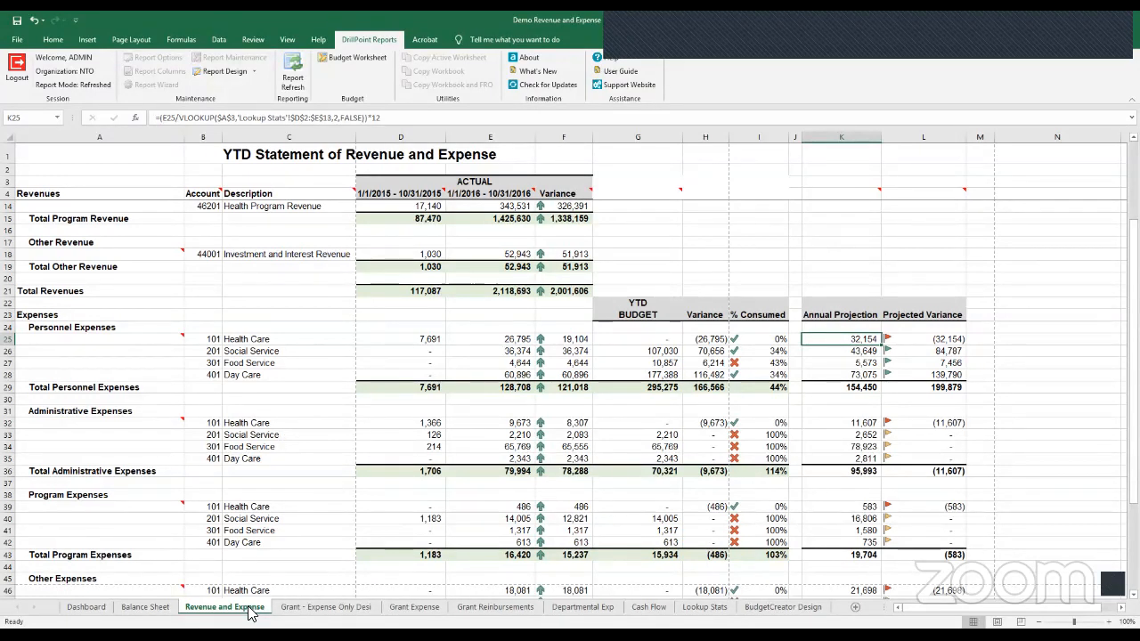
Browse the sample report worksheets, including Balance Sheet, Grant - Expense Only Desi, Grant Expense, Grant Reimbursements and Departmental Exp.
left_click(146, 608)
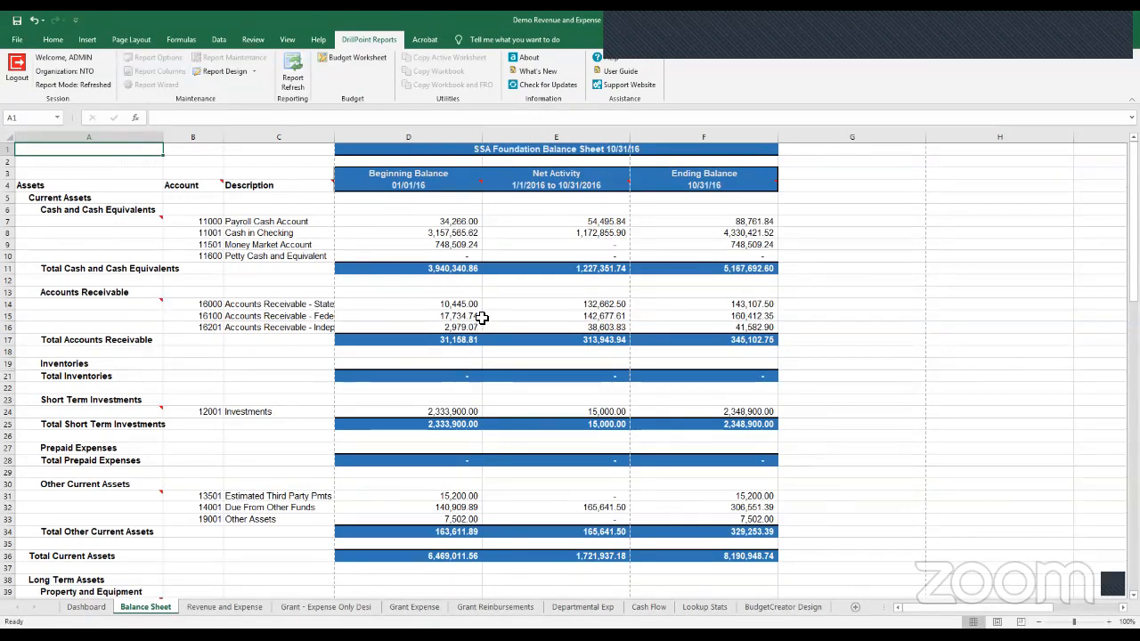
left_click(225, 606)
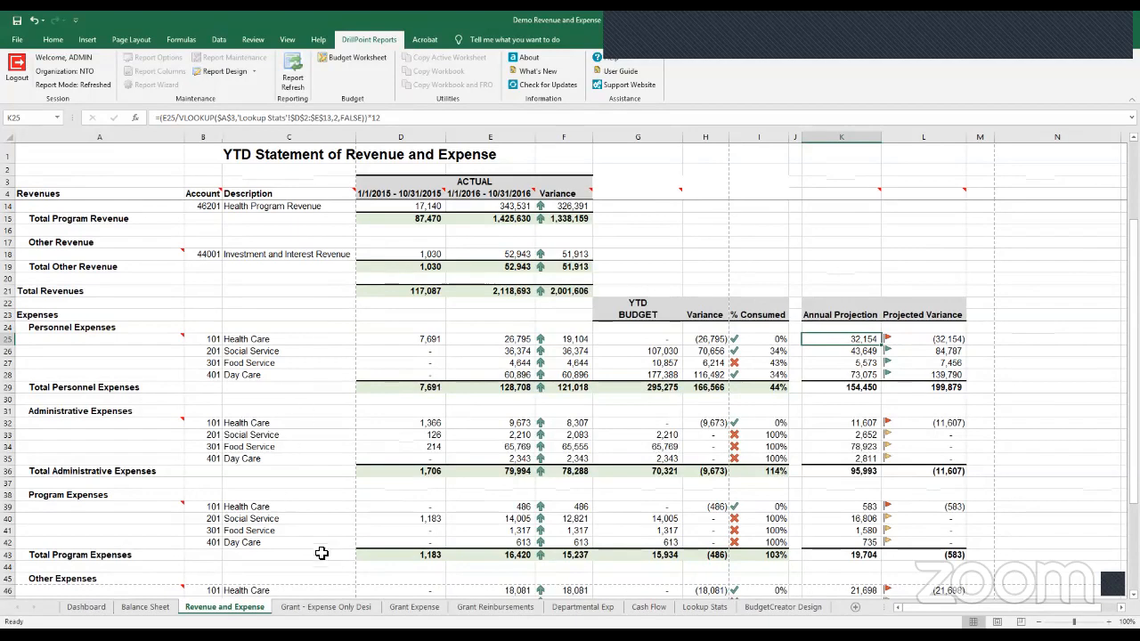
left_click(322, 614)
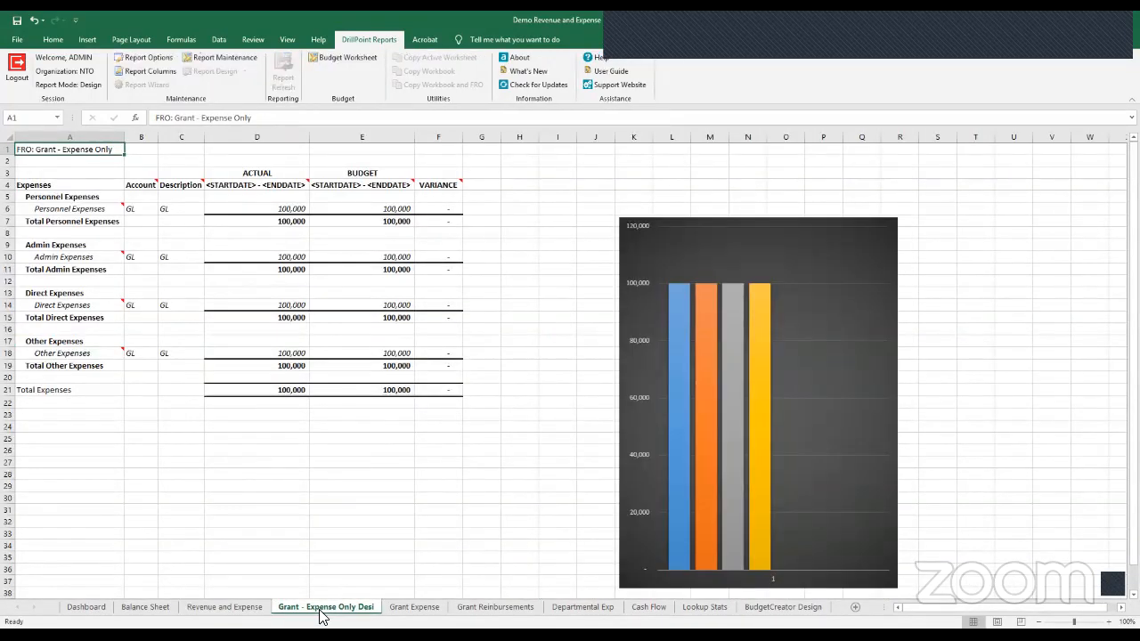
left_click(409, 609)
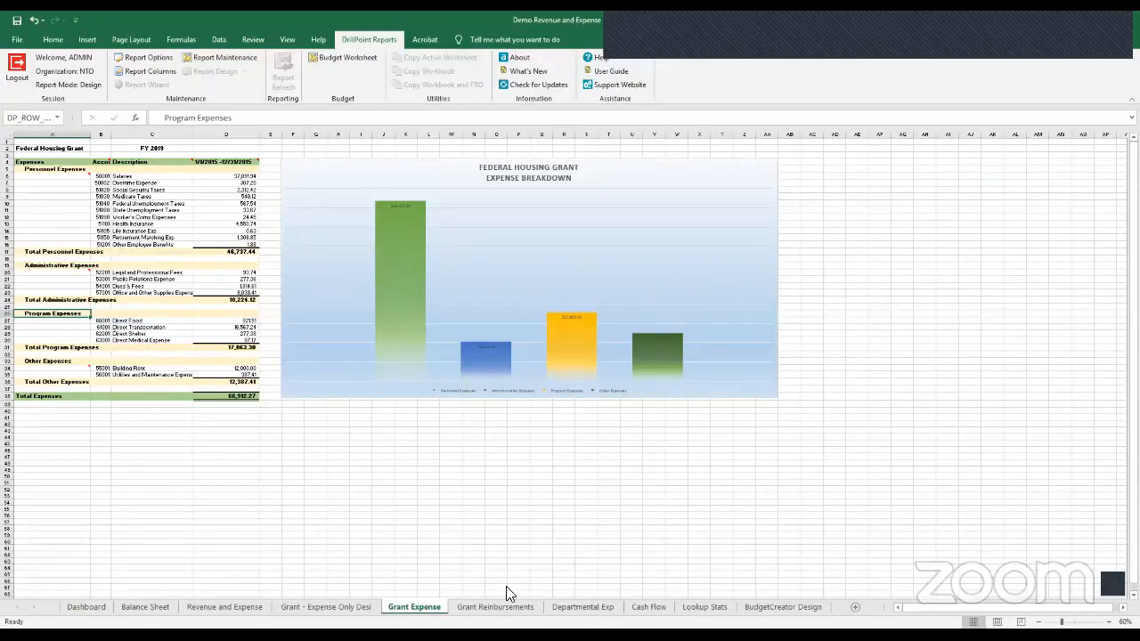
left_click(521, 608)
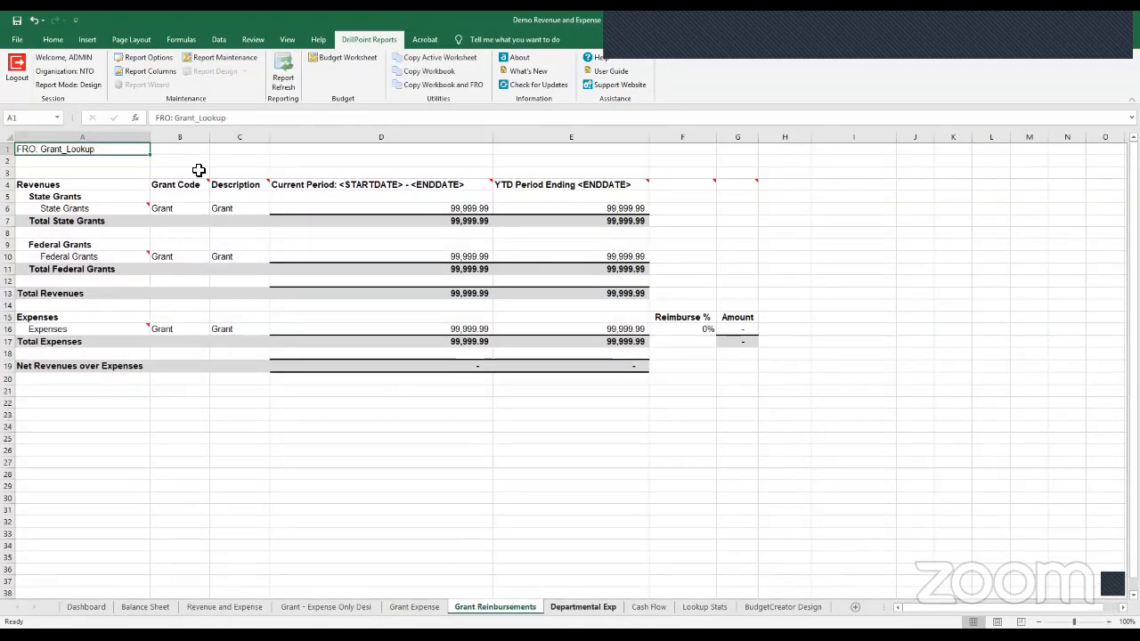
left_click(590, 608)
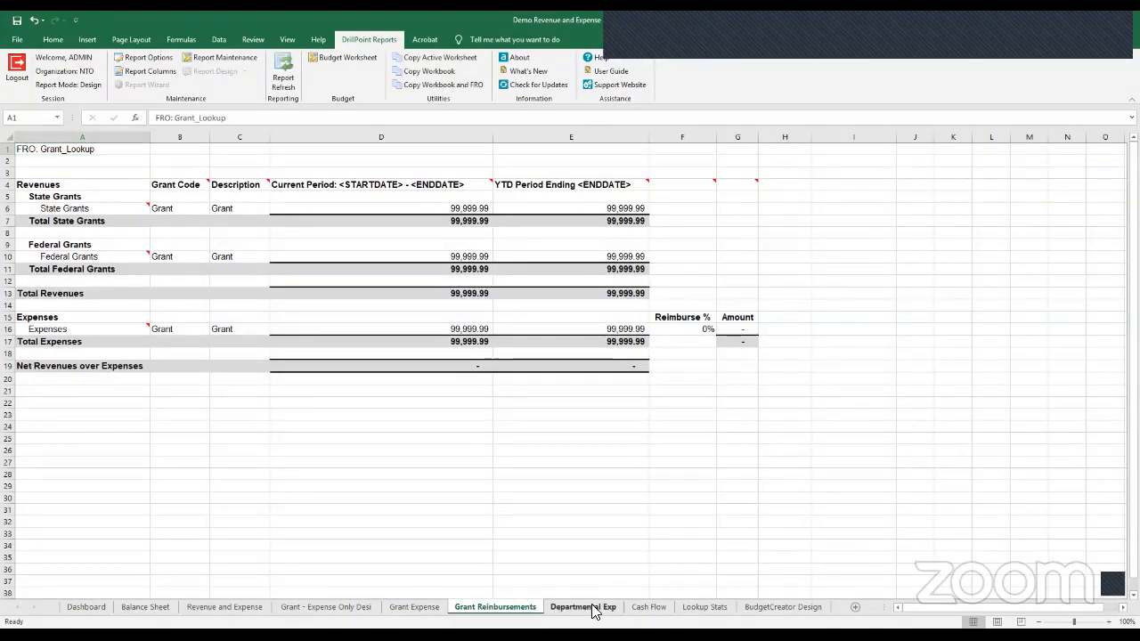
Review the MIP Financial Dashboard charts alongside the Balance Sheet and Revenue and Expense worksheets.
left_click(85, 608)
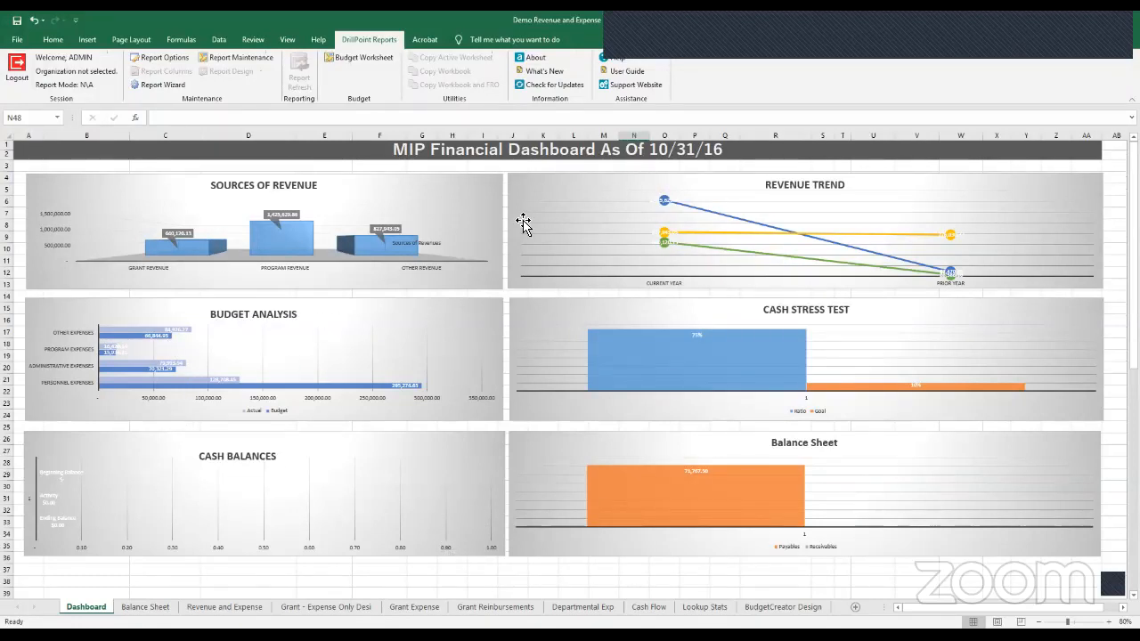
left_click(148, 610)
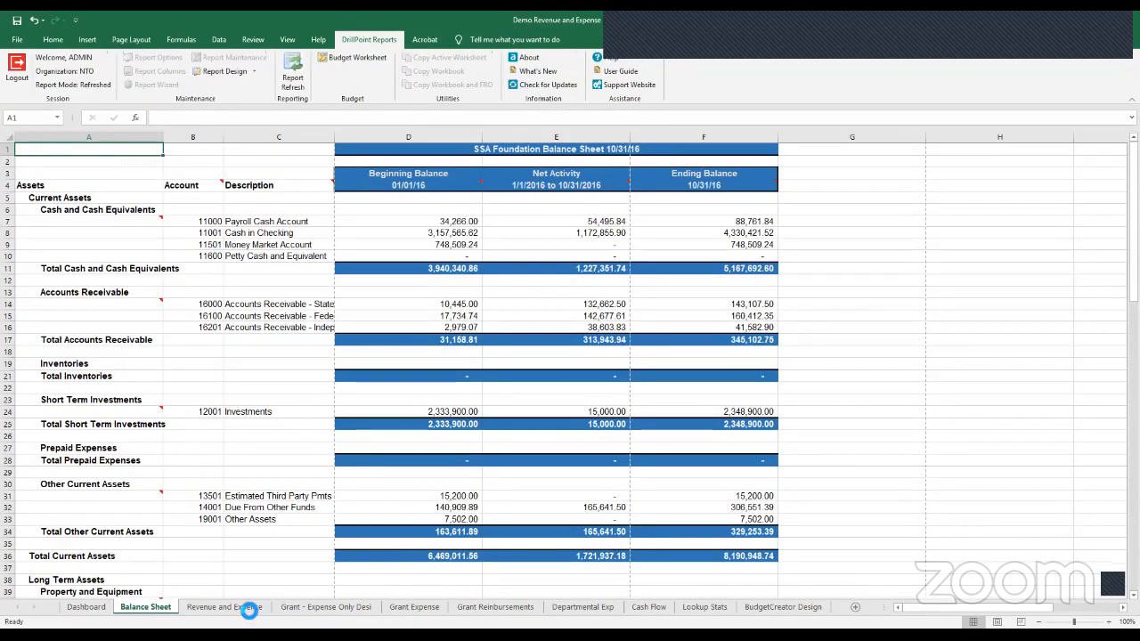
left_click(247, 611)
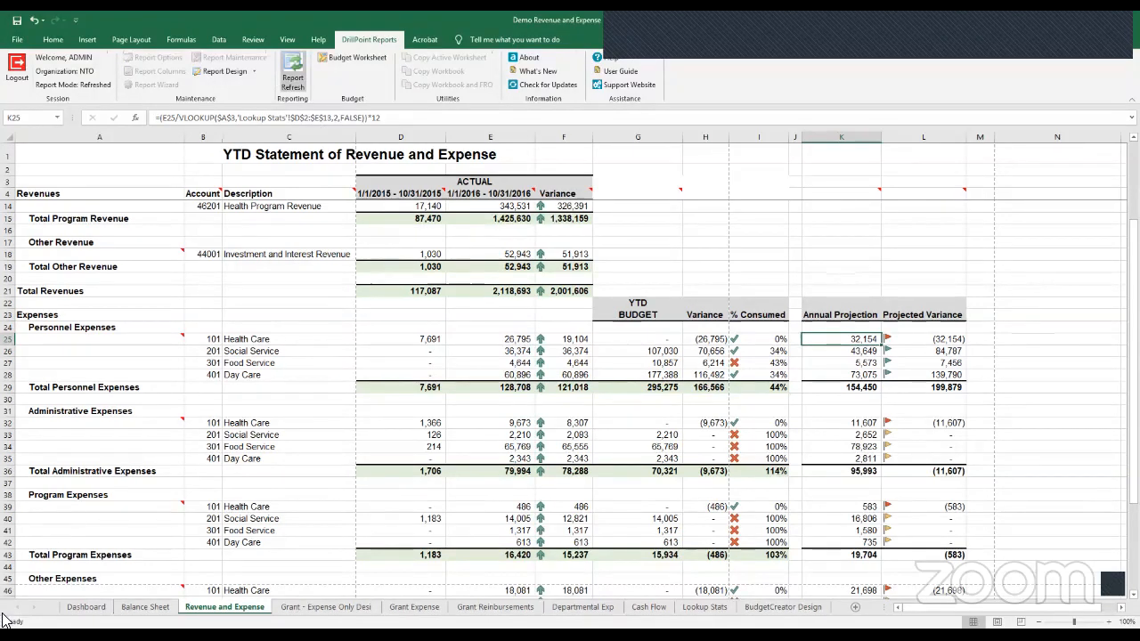
left_click(87, 607)
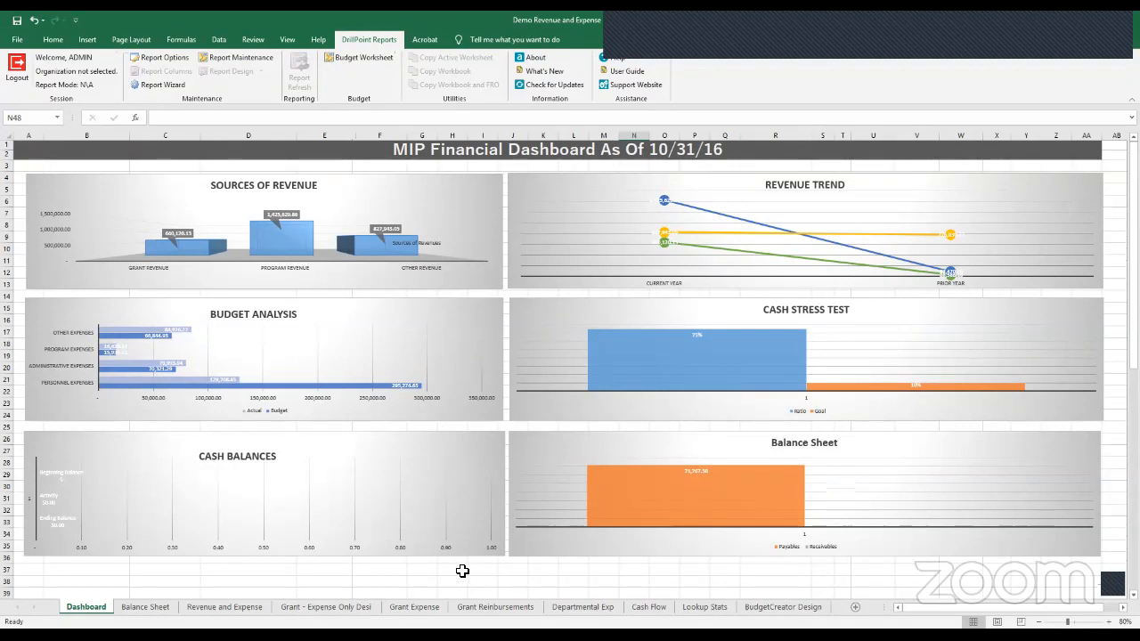
left_click(222, 608)
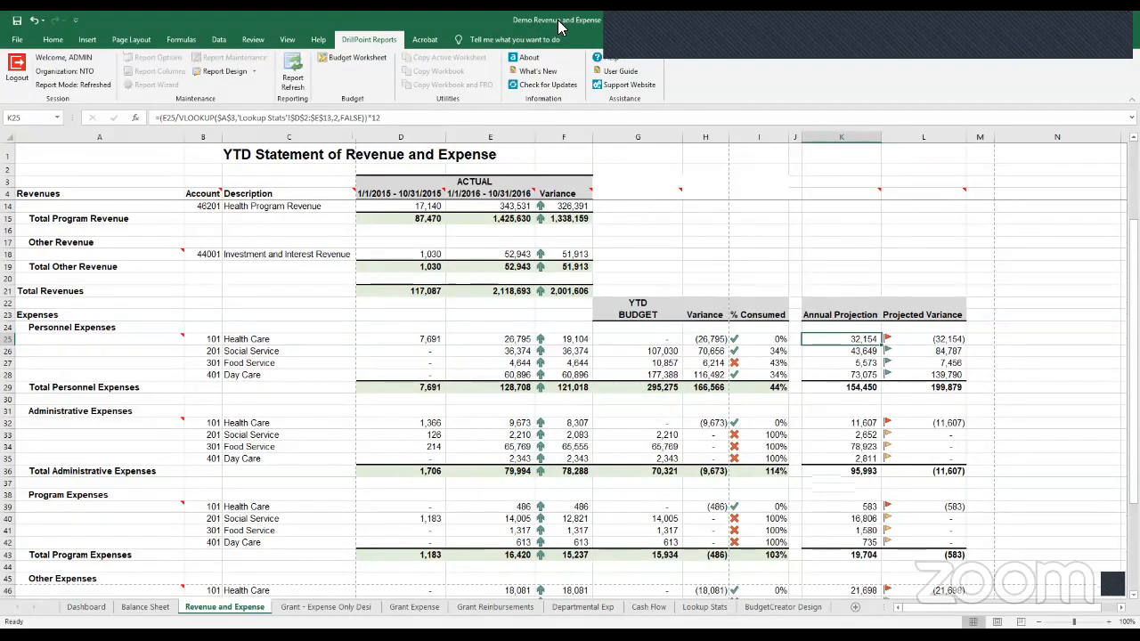
Look at the Report Refresh selections for the Balance Sheet report and close them without refreshing.
left_click(301, 609)
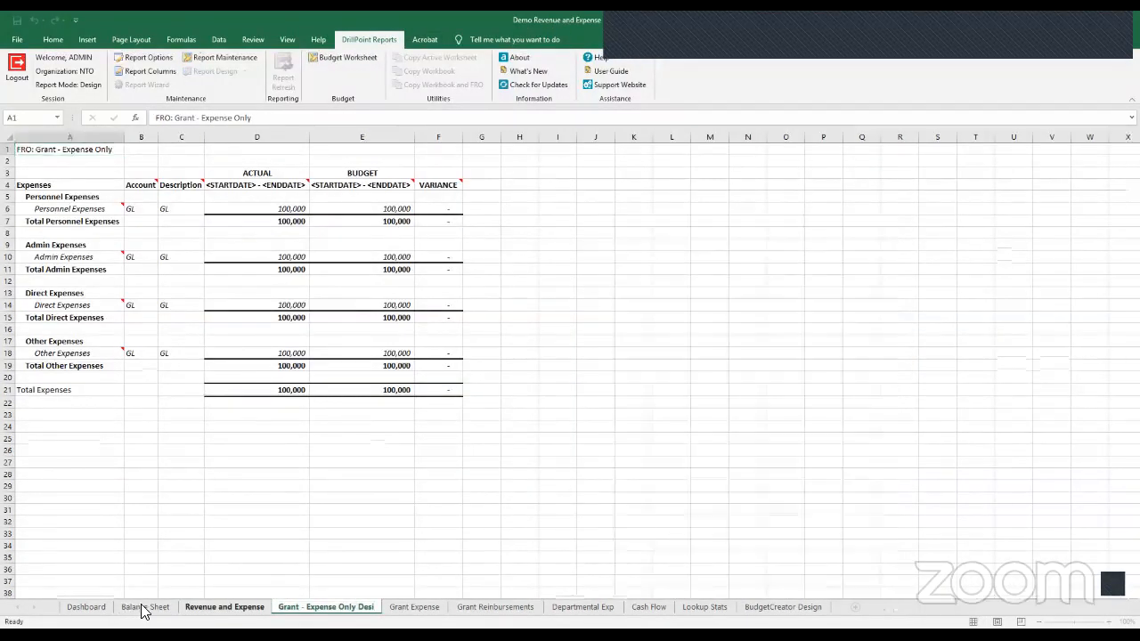
key("ctrl+Page_Up")
left_click(156, 608)
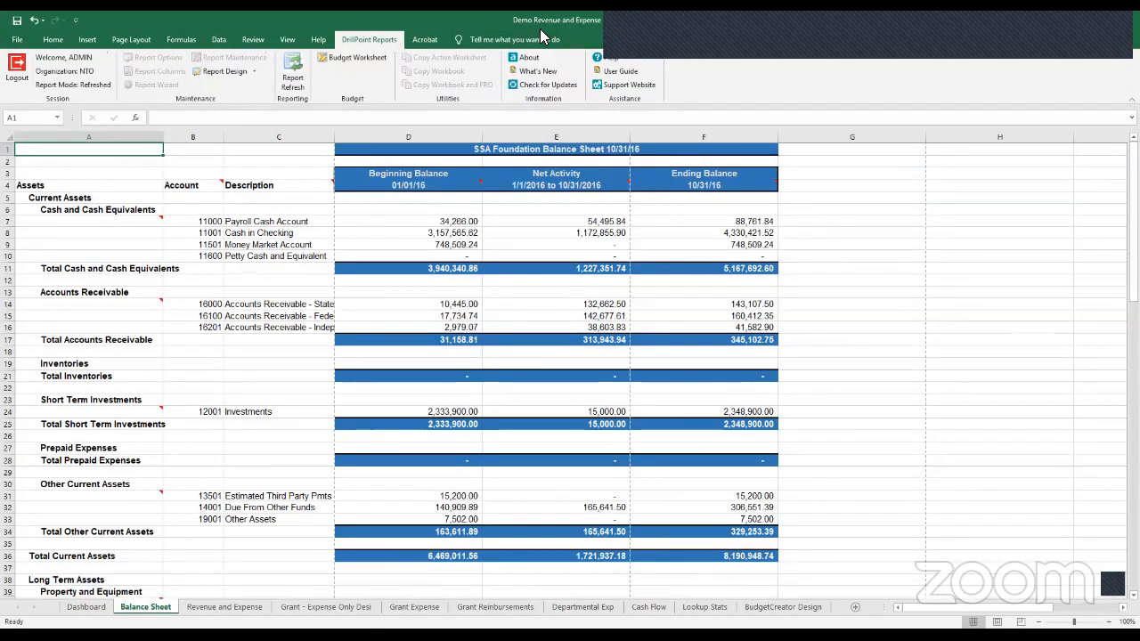
left_click(291, 79)
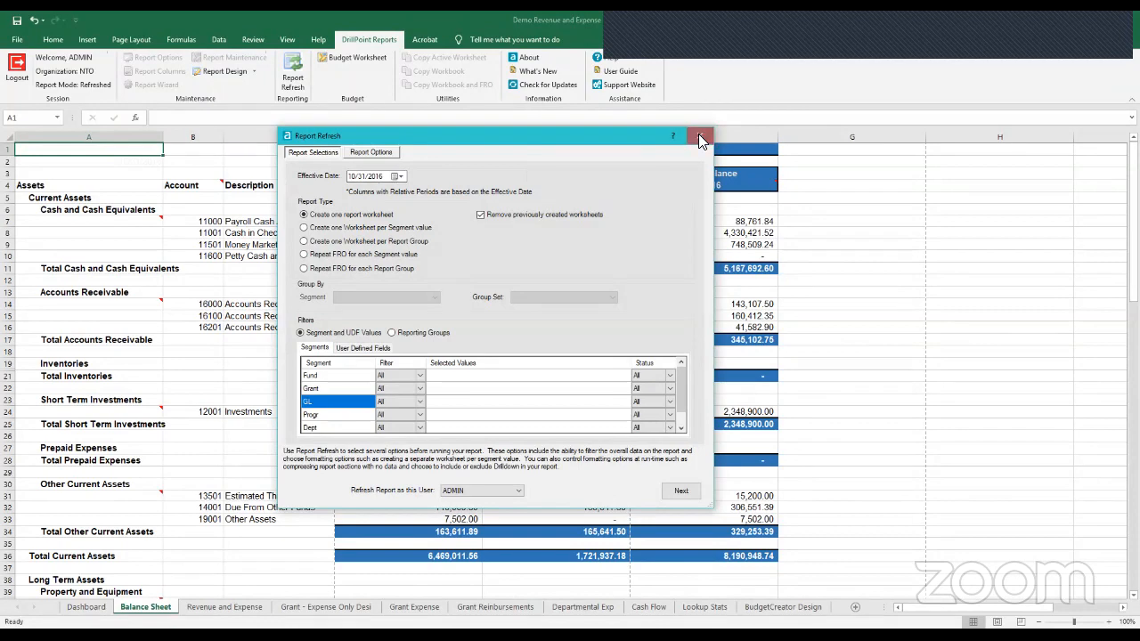
key("Escape")
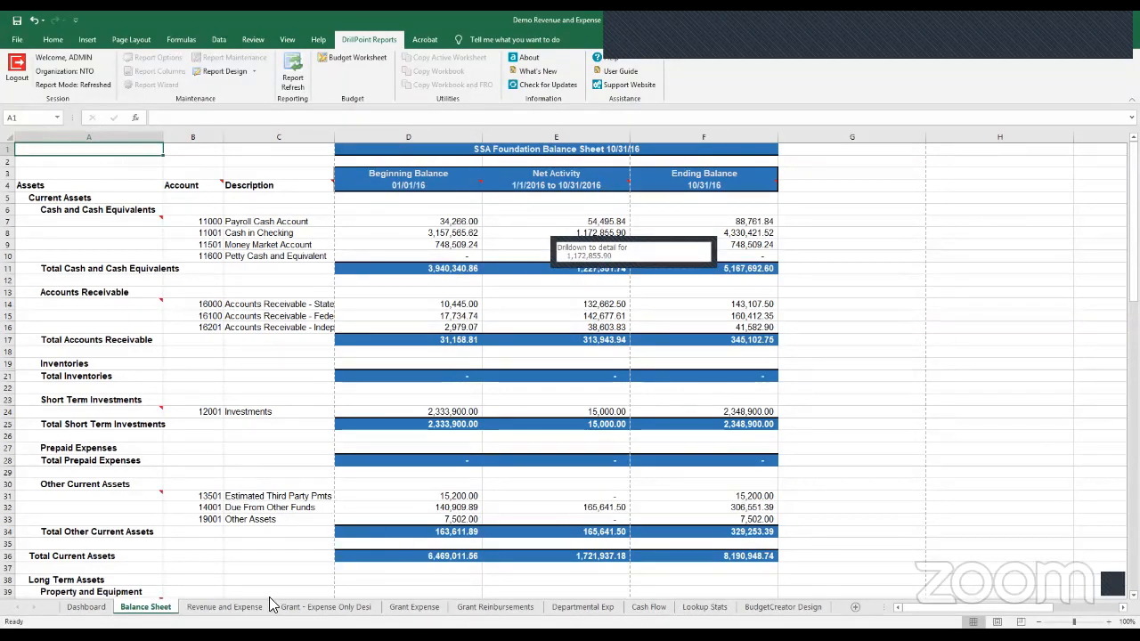
On the Revenue and Expense worksheet, highlight row definition columns A through C and data columns D through L, and check cell A2's date.
key("ctrl+Page_Down")
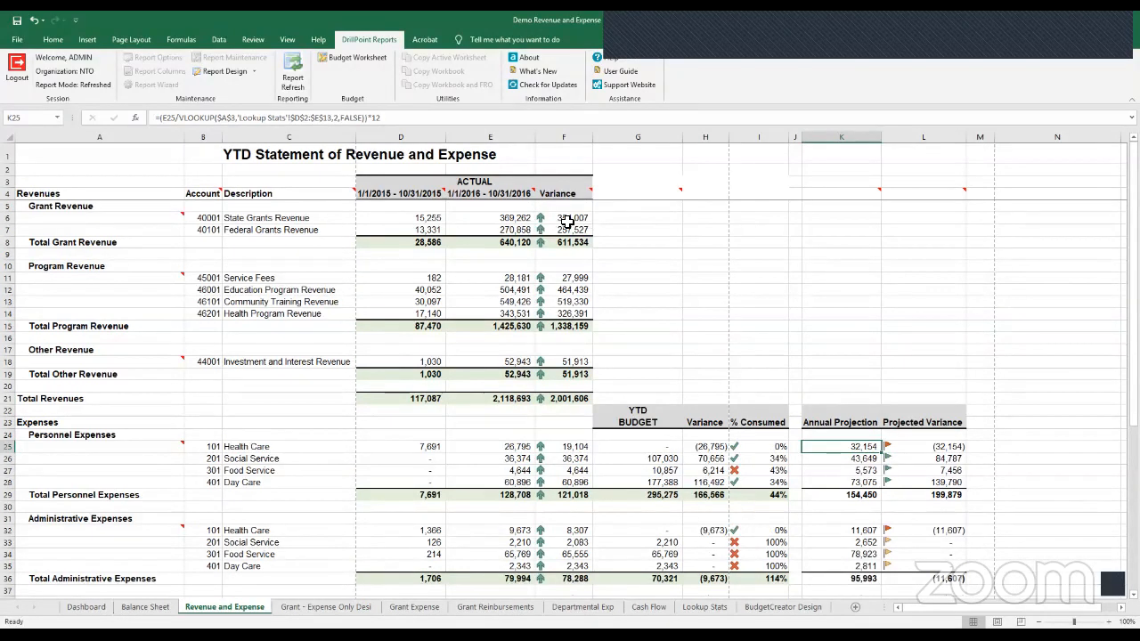
left_click(96, 172)
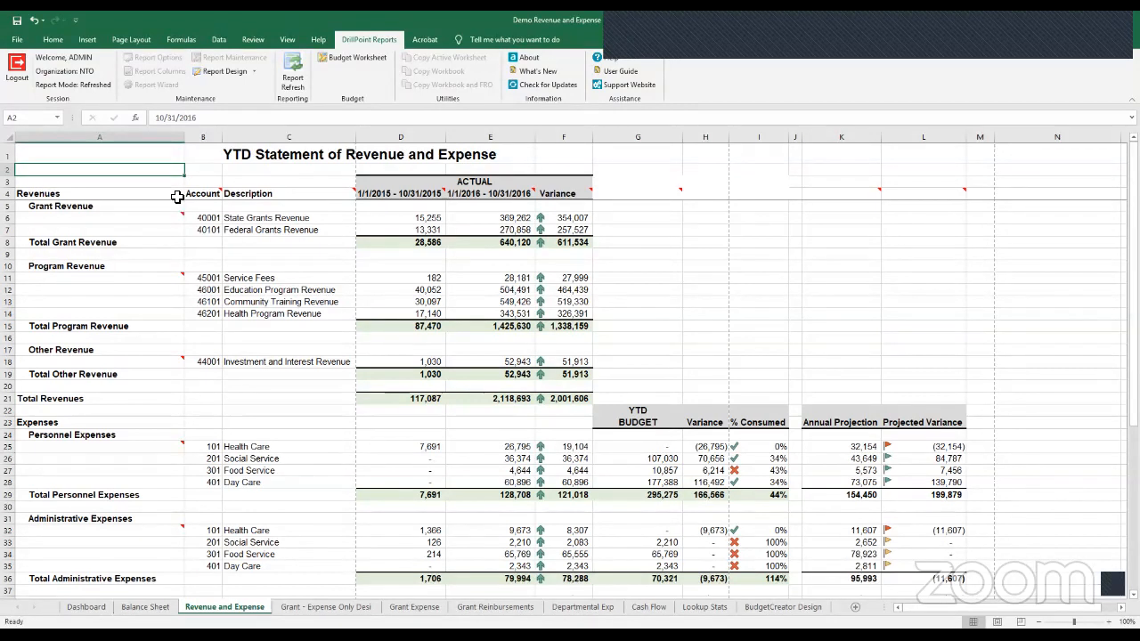
left_click(108, 140)
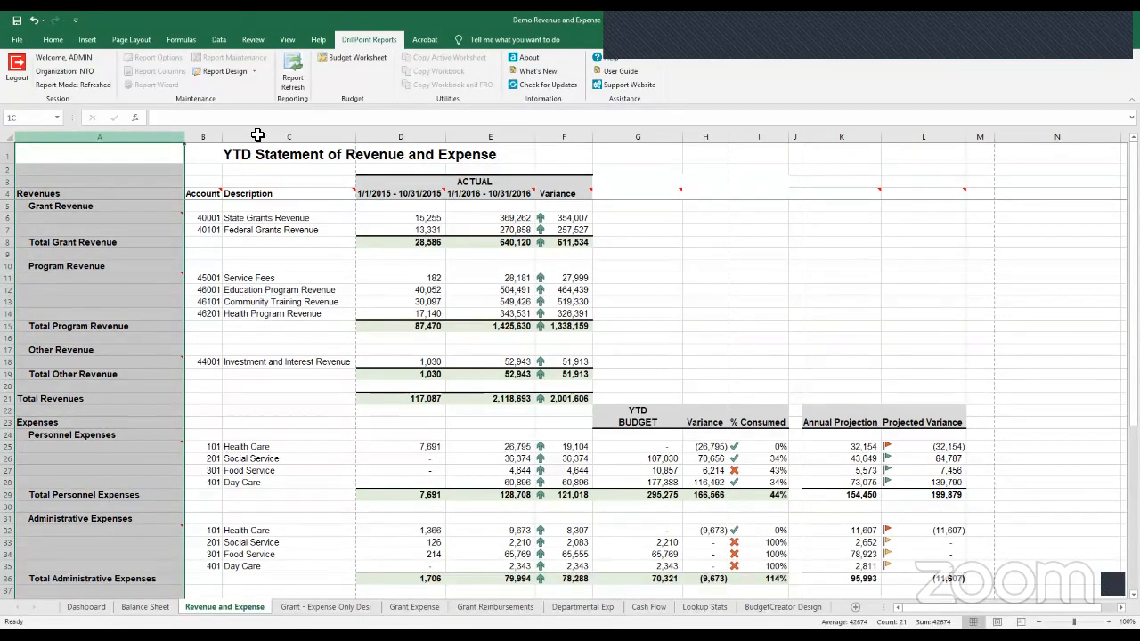
left_click_drag(257, 134, 268, 223)
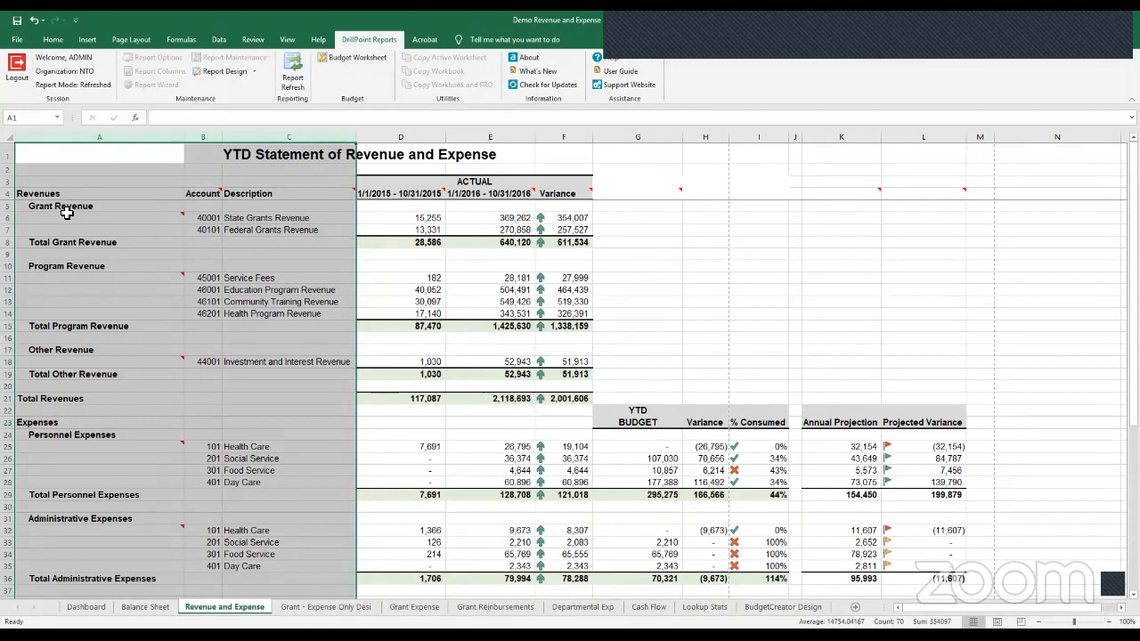
left_click(419, 136)
left_click(957, 133, "shift")
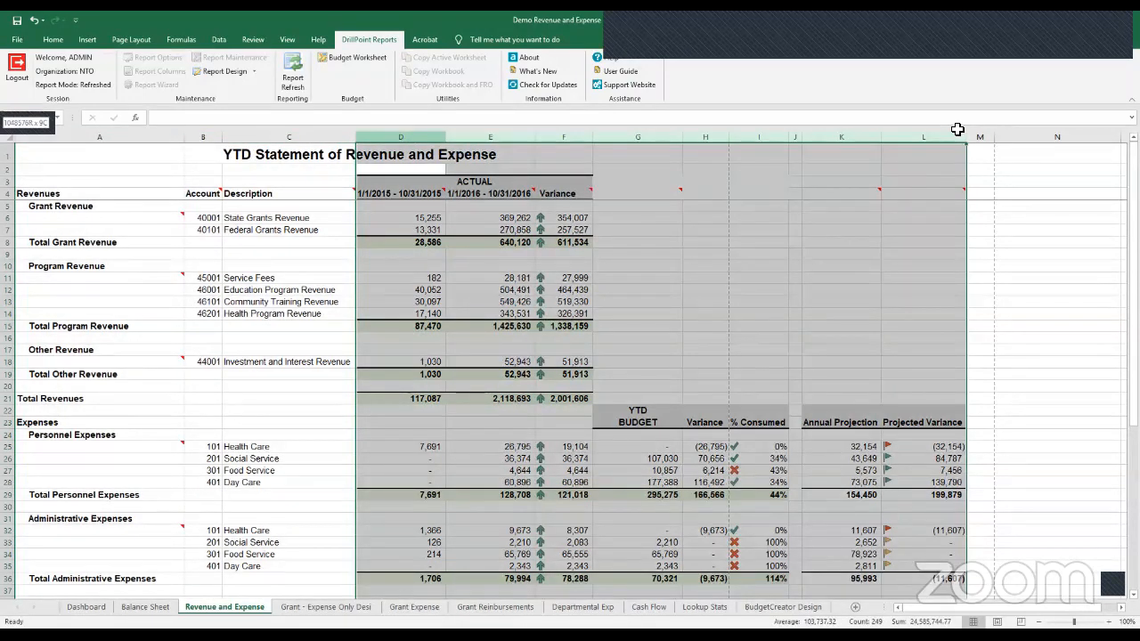
left_click(115, 169)
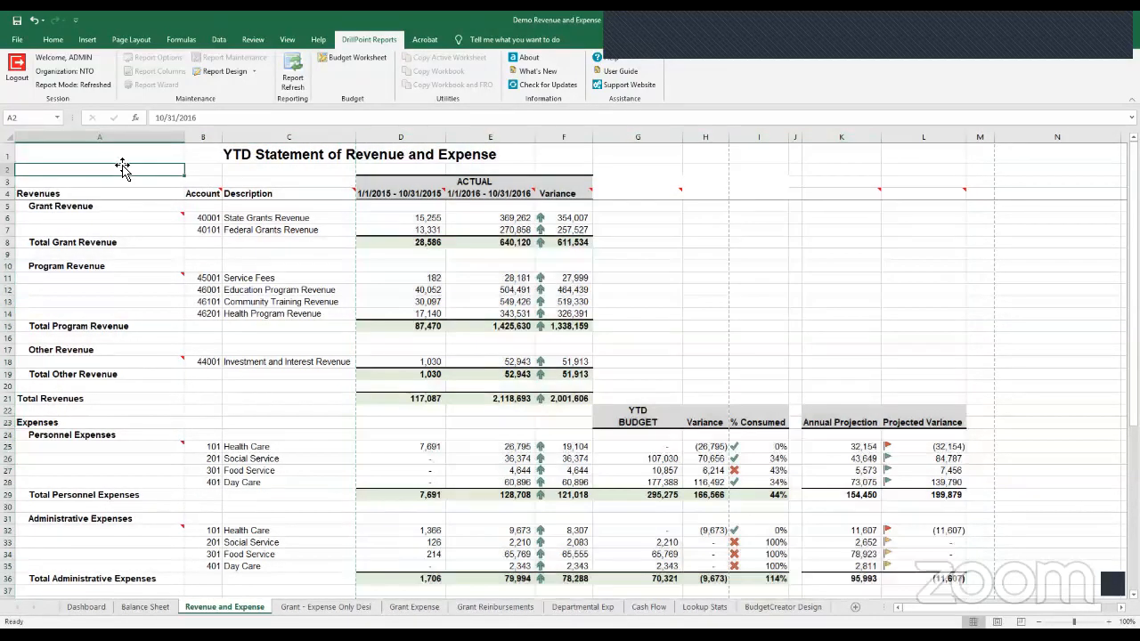
Switch the Revenue and Expense report to design mode and highlight its row definition columns A through C.
left_click(206, 77)
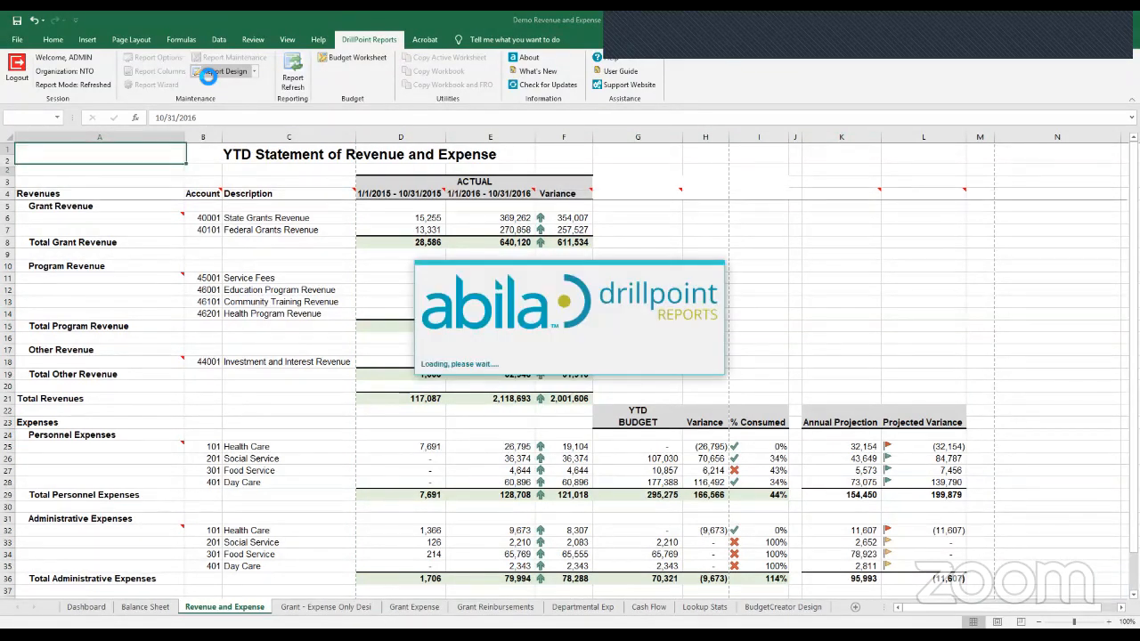
left_click(1005, 257)
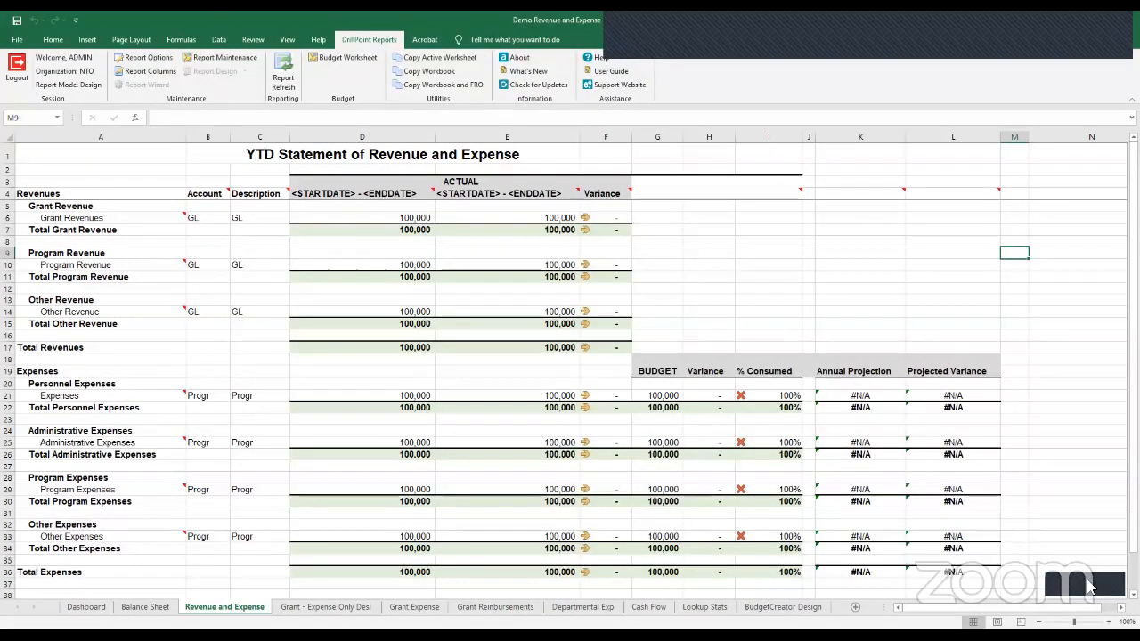
left_click(99, 182)
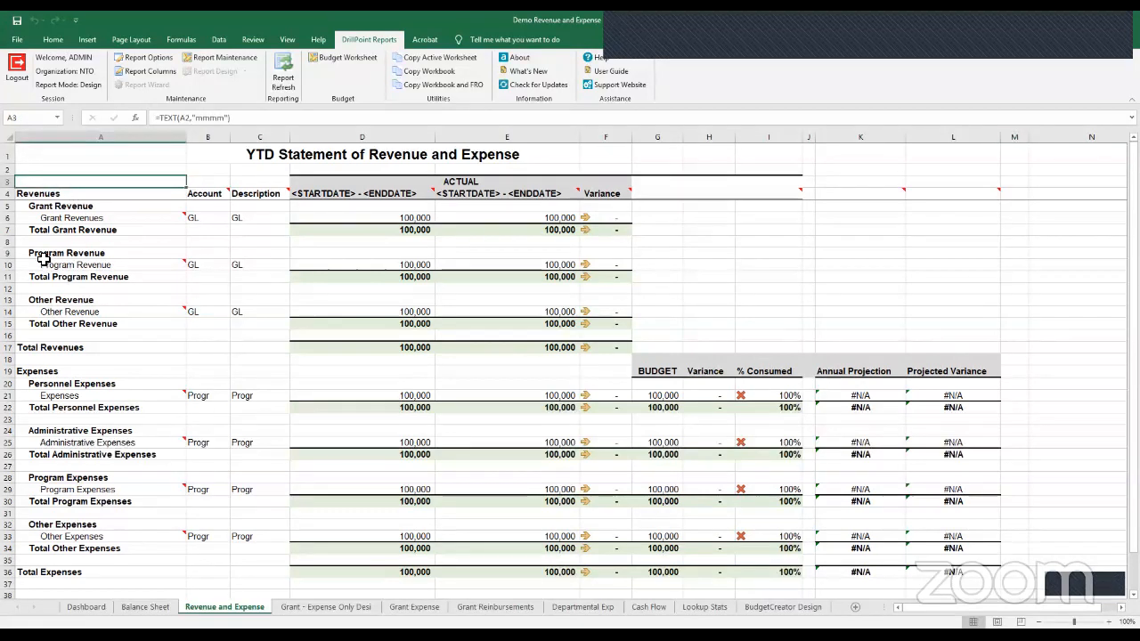
left_click(80, 140)
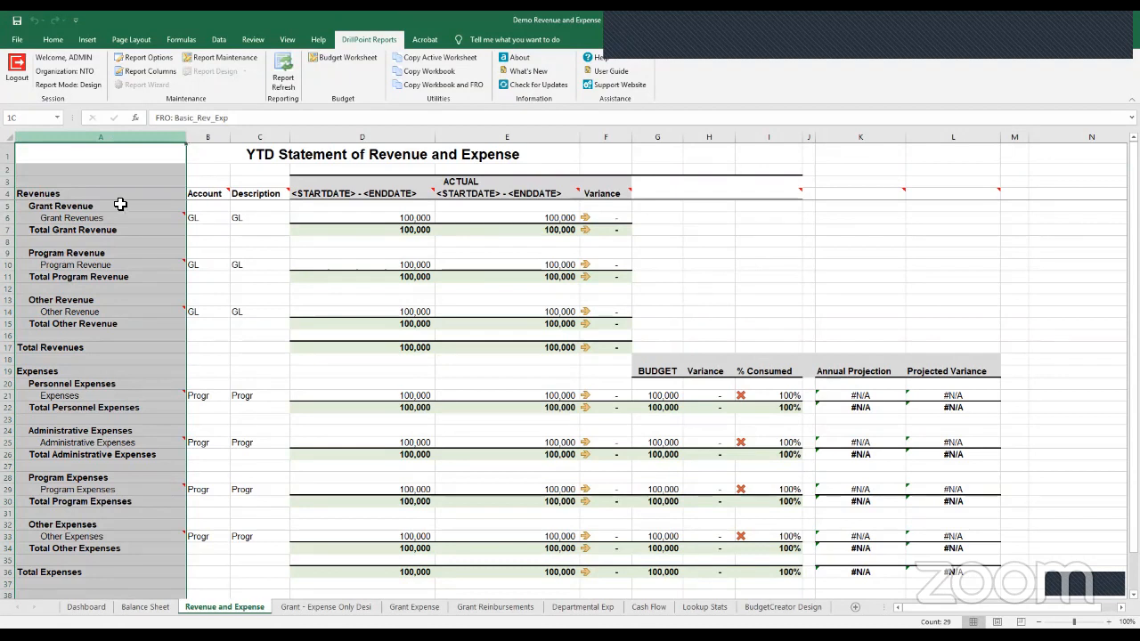
key("shift+Right")
key("shift+Right")
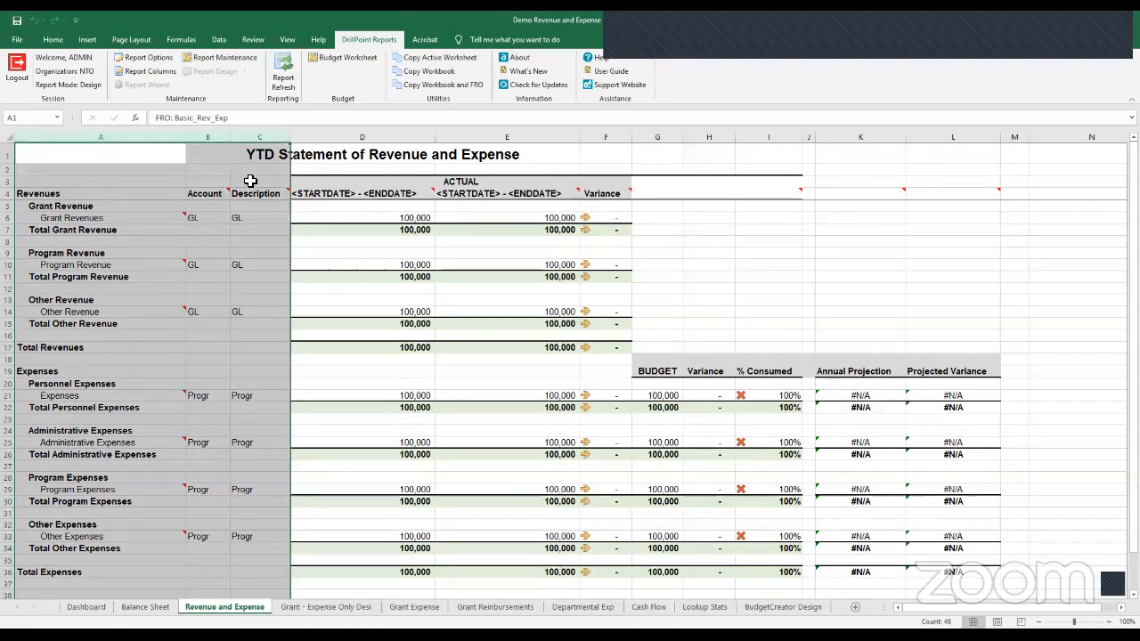
Open the Basic_Rev_Exp financial report outline for editing from Report Maintenance.
left_click(191, 59)
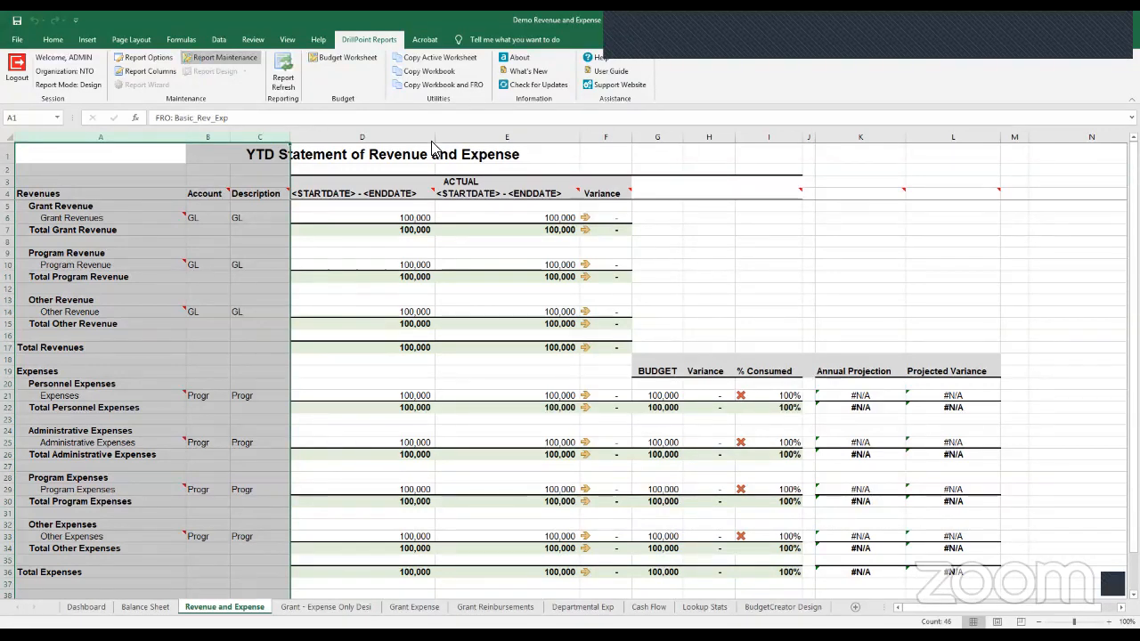
left_click_drag(495, 132, 554, 121)
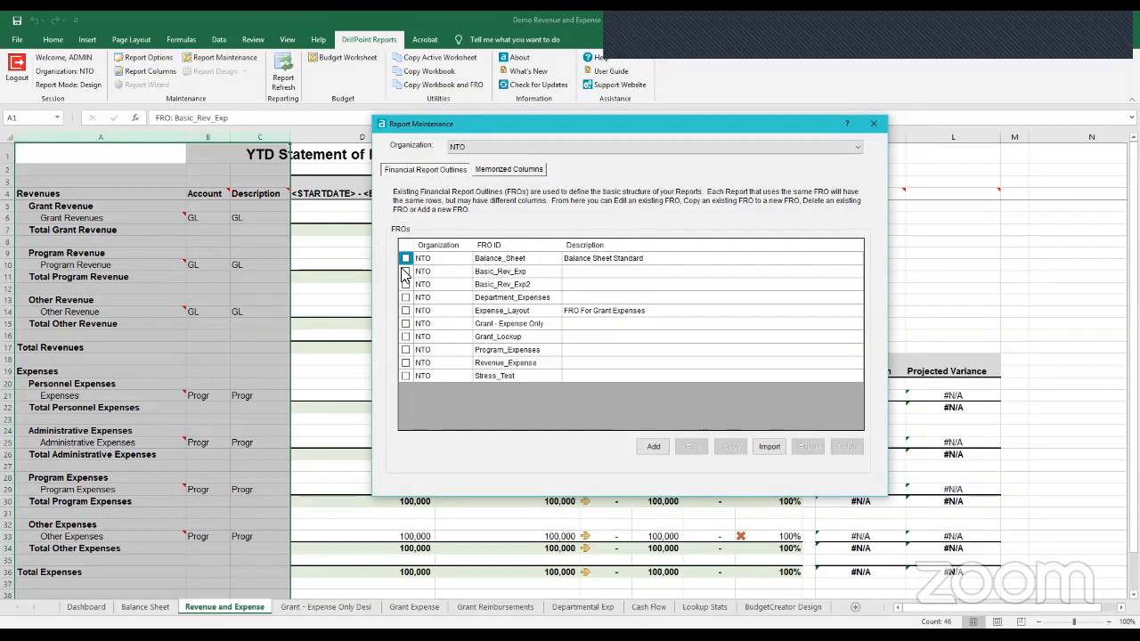
left_click(405, 271)
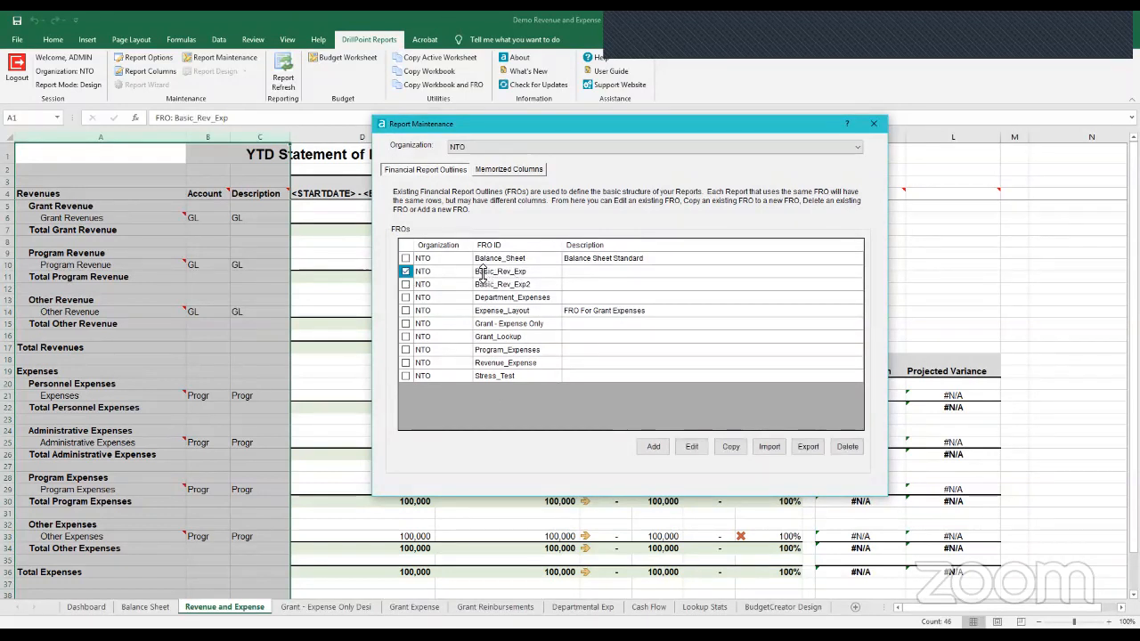
left_click(693, 446)
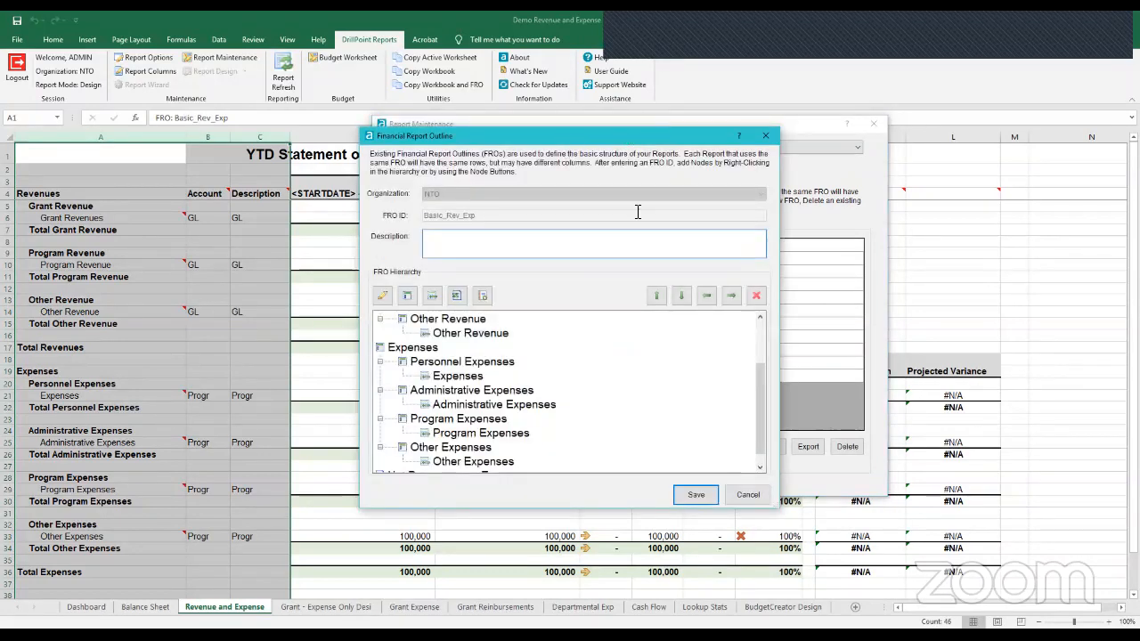
scroll(800, 316, "up", 2)
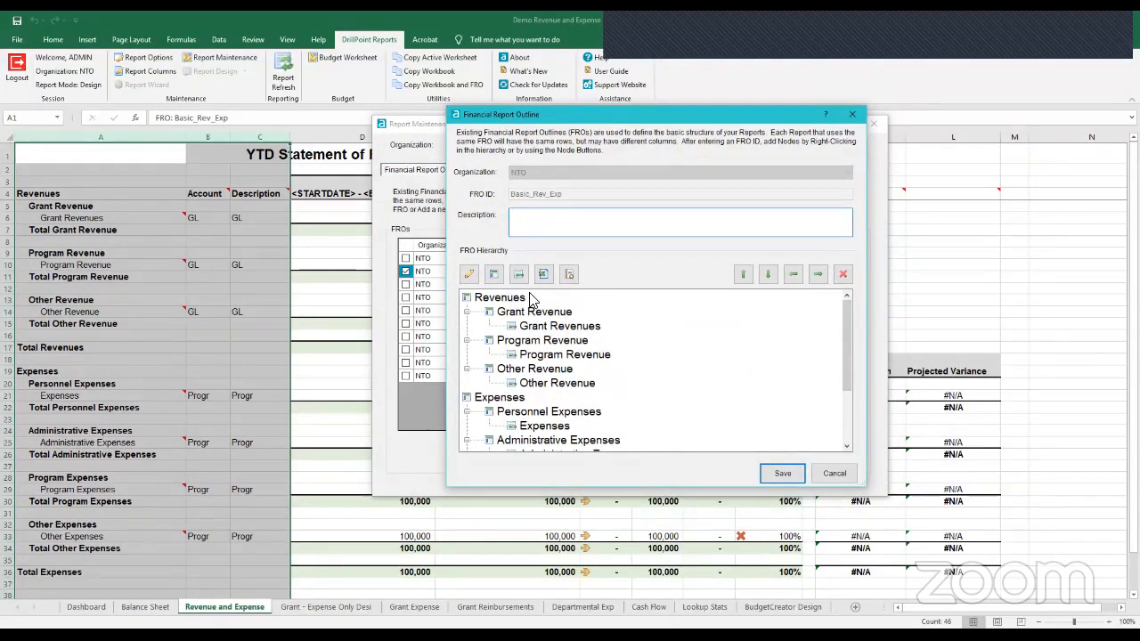
Examine the outline hierarchy, from the Revenues and Expenses headers through their subgroups down to Net Revenue over Expense.
left_click(516, 299)
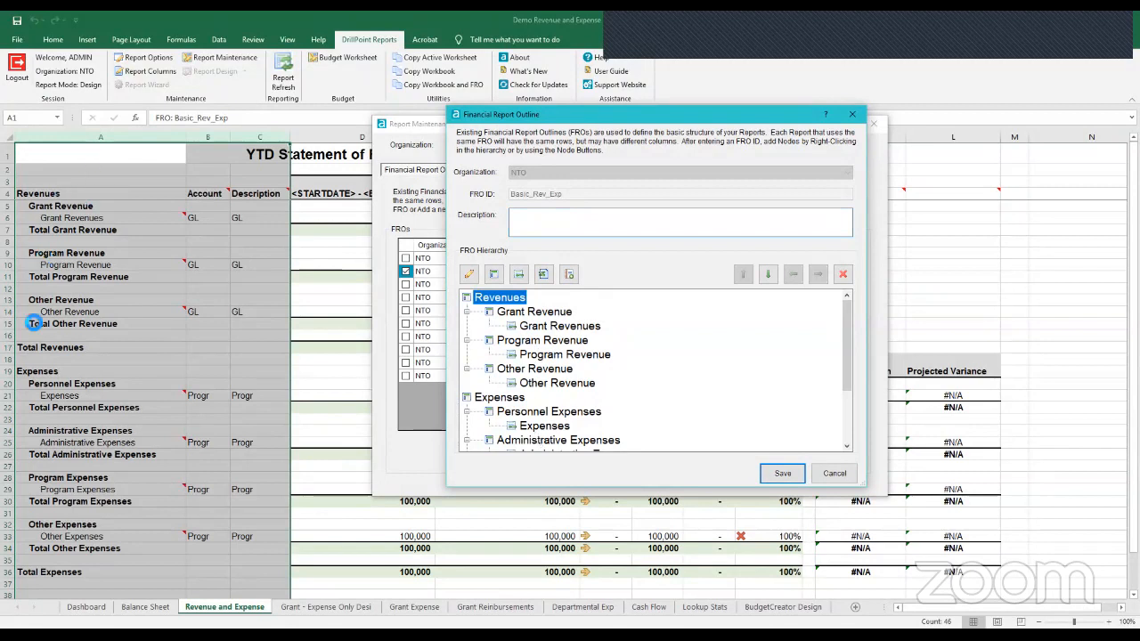
left_click(484, 398)
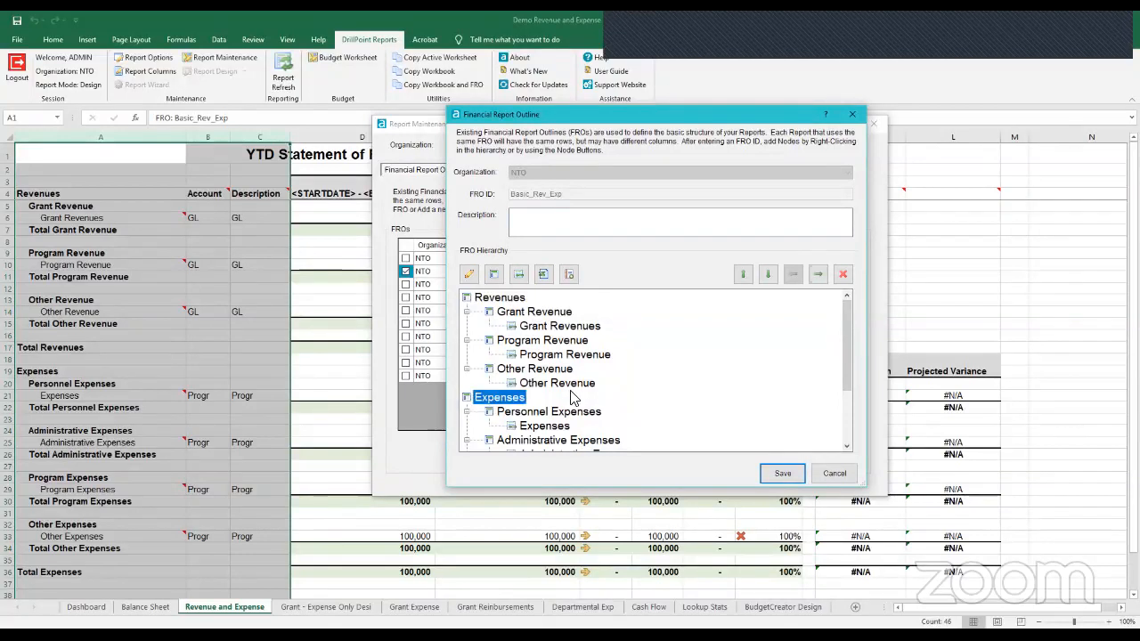
scroll(570, 392, "down", 2)
scroll(474, 296, "up", 2)
left_click(477, 297)
left_click(492, 309)
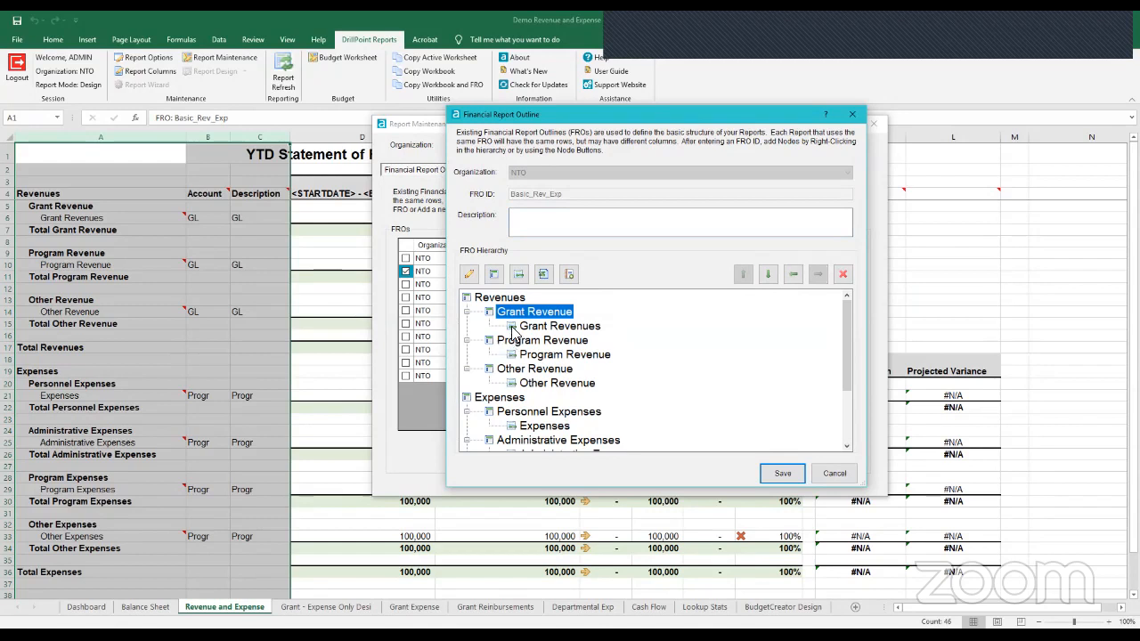
left_click(534, 340)
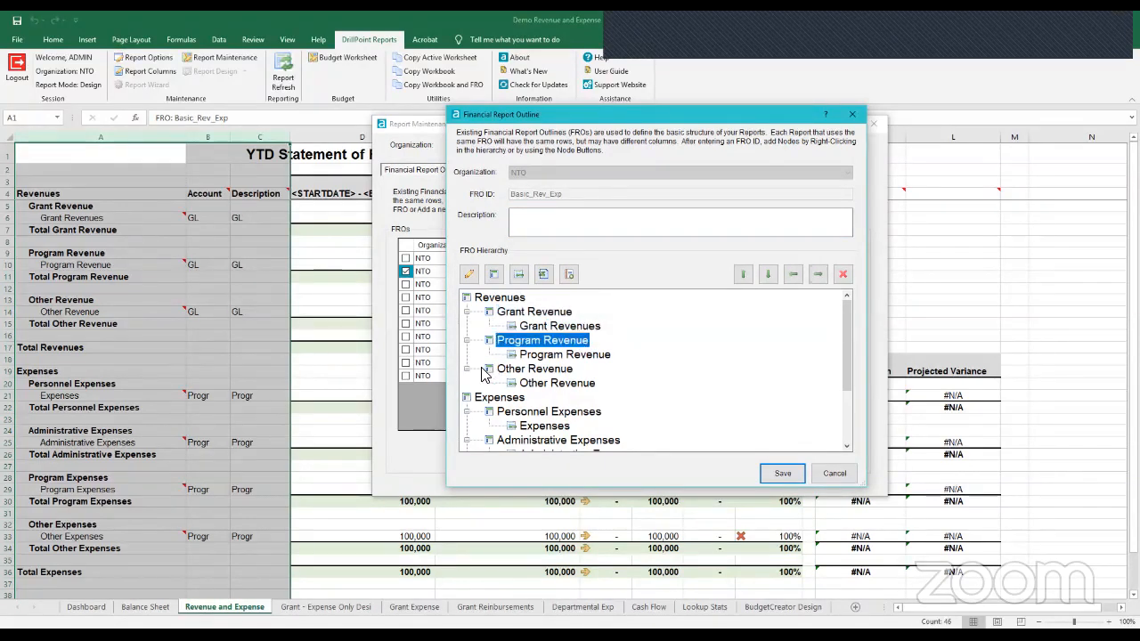
left_click(535, 369)
scroll(532, 391, "down", 2)
scroll(532, 392, "up", 1)
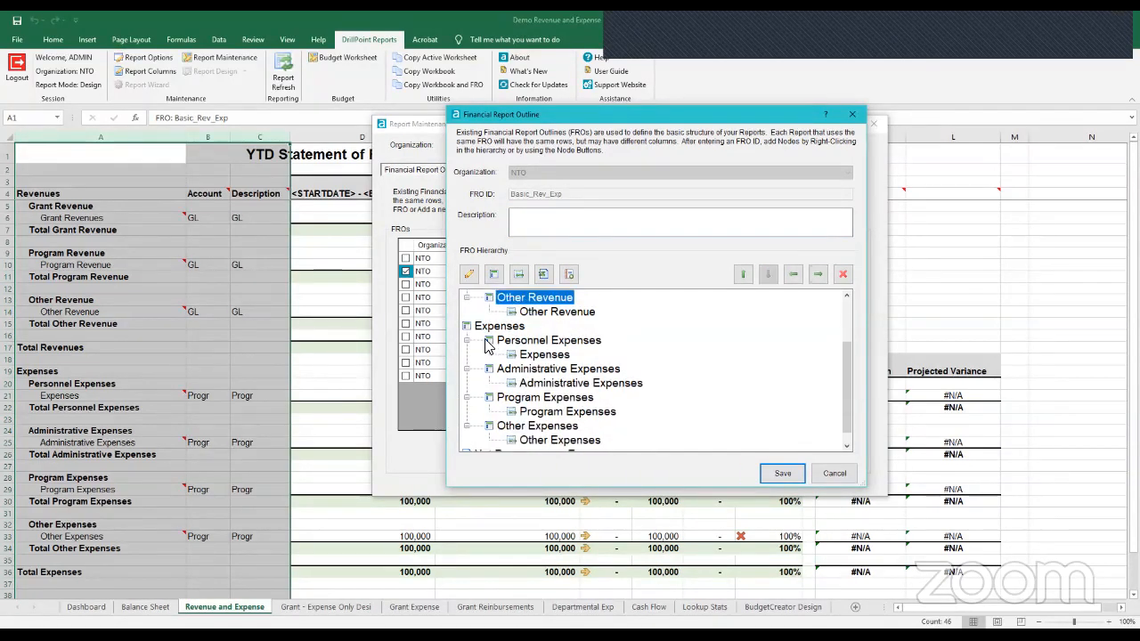
left_click(491, 341)
scroll(551, 396, "down", 1)
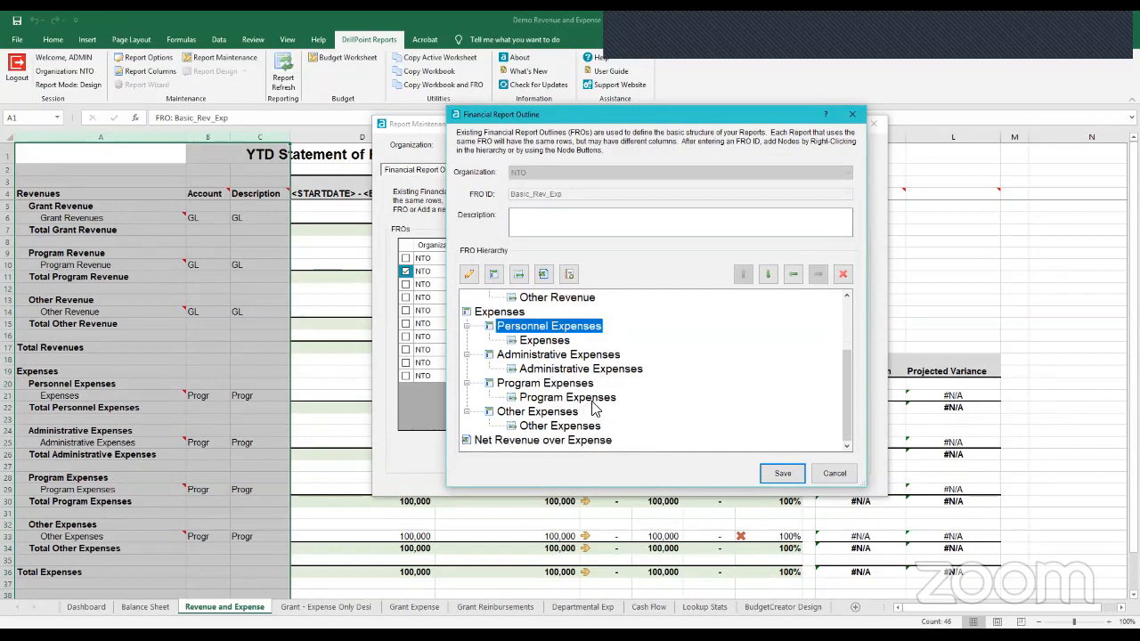
scroll(693, 365, "up", 2)
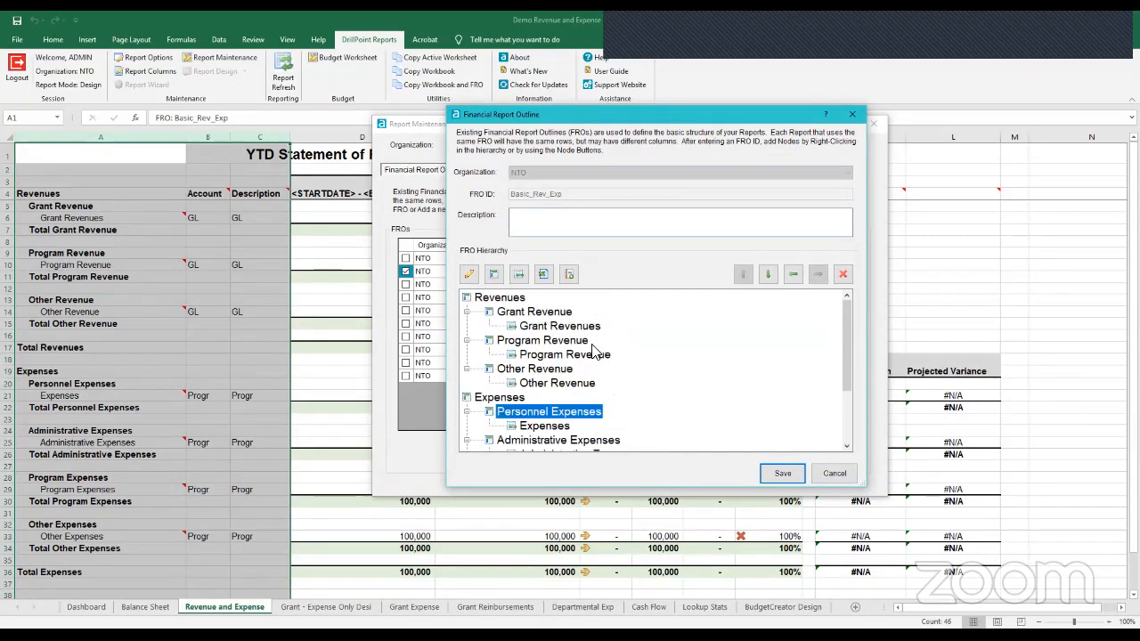
Open the Grant Revenues detail node for editing and set its first grouping field to Grant.
left_click(514, 332)
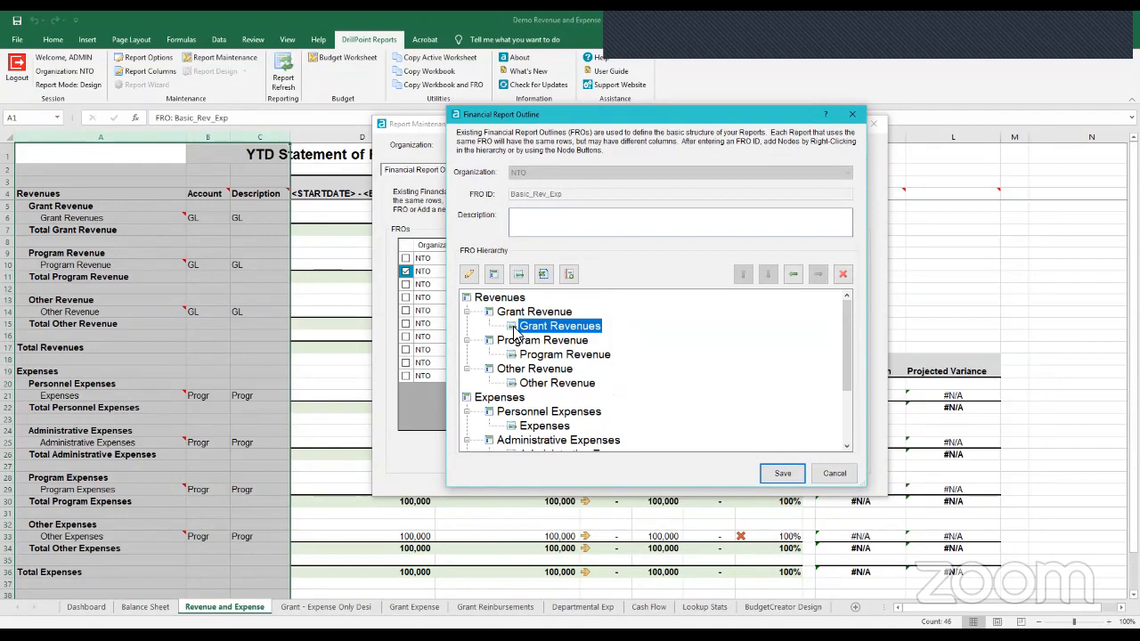
left_click(470, 274)
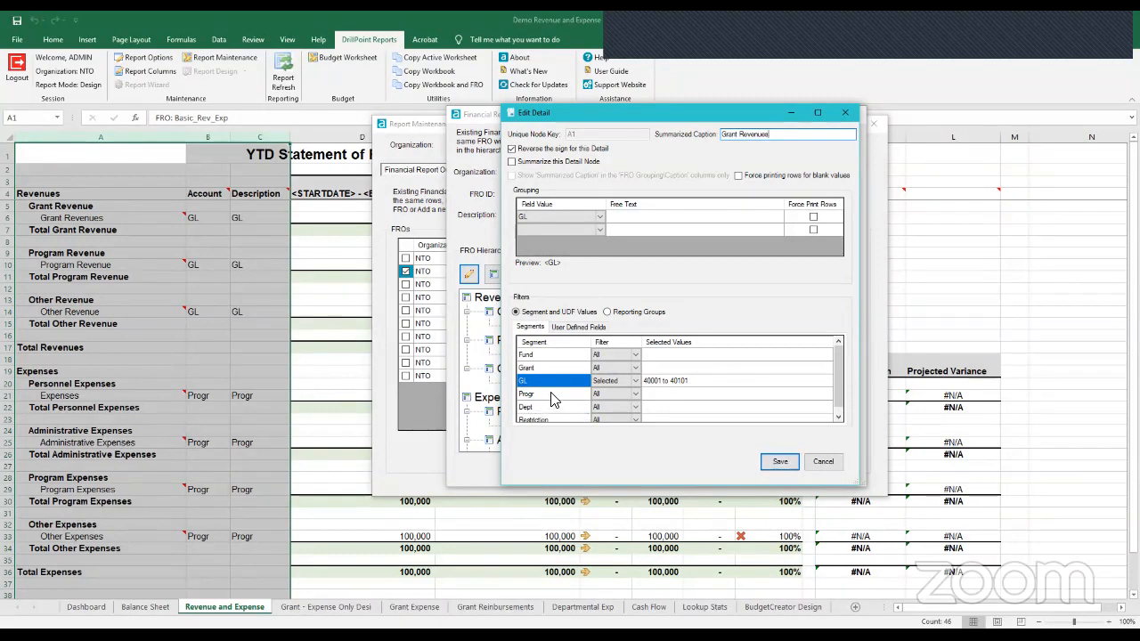
left_click(523, 218)
left_click(601, 228)
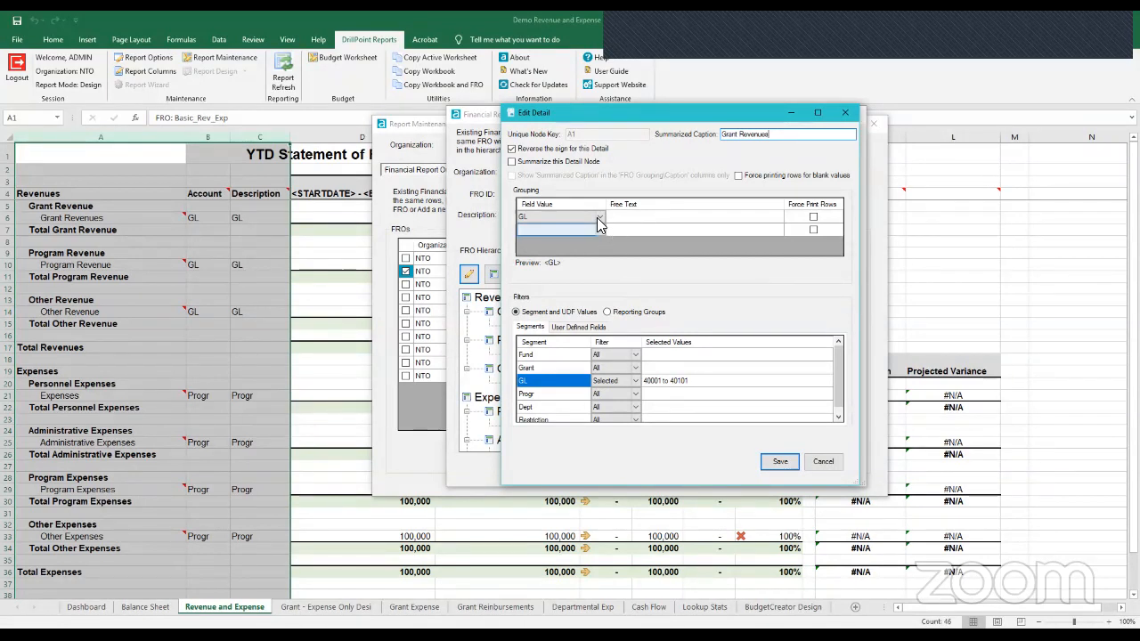
left_click(598, 220)
left_click(598, 219)
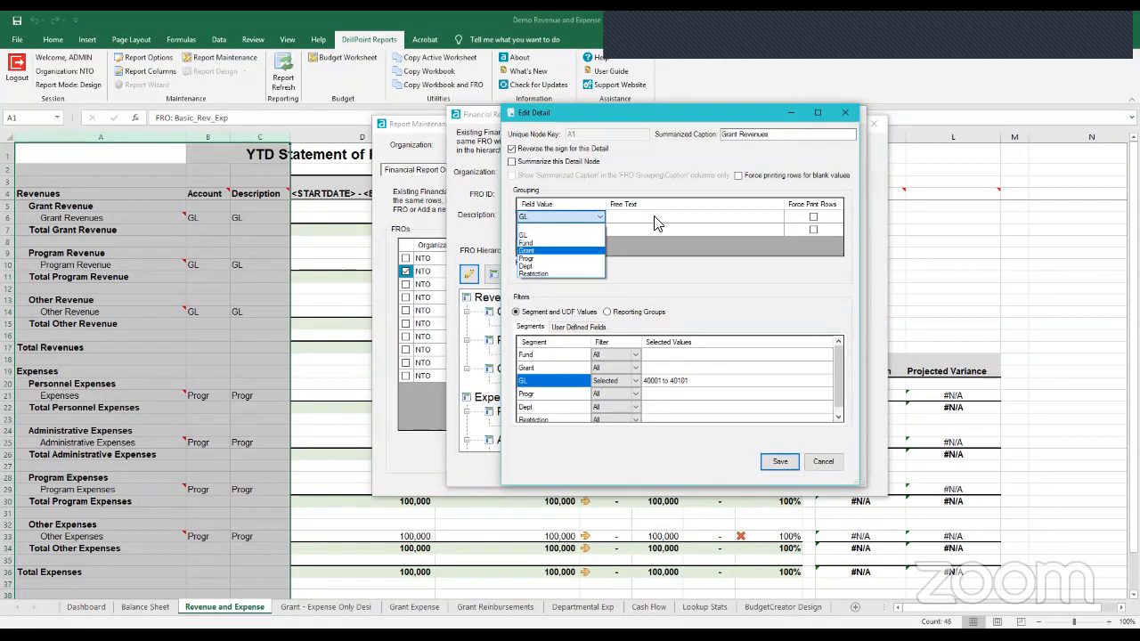
key("Return")
Enter a hyphen as free text after the Grant grouping and add GL as the second grouping field.
left_click(641, 219)
left_click(642, 219)
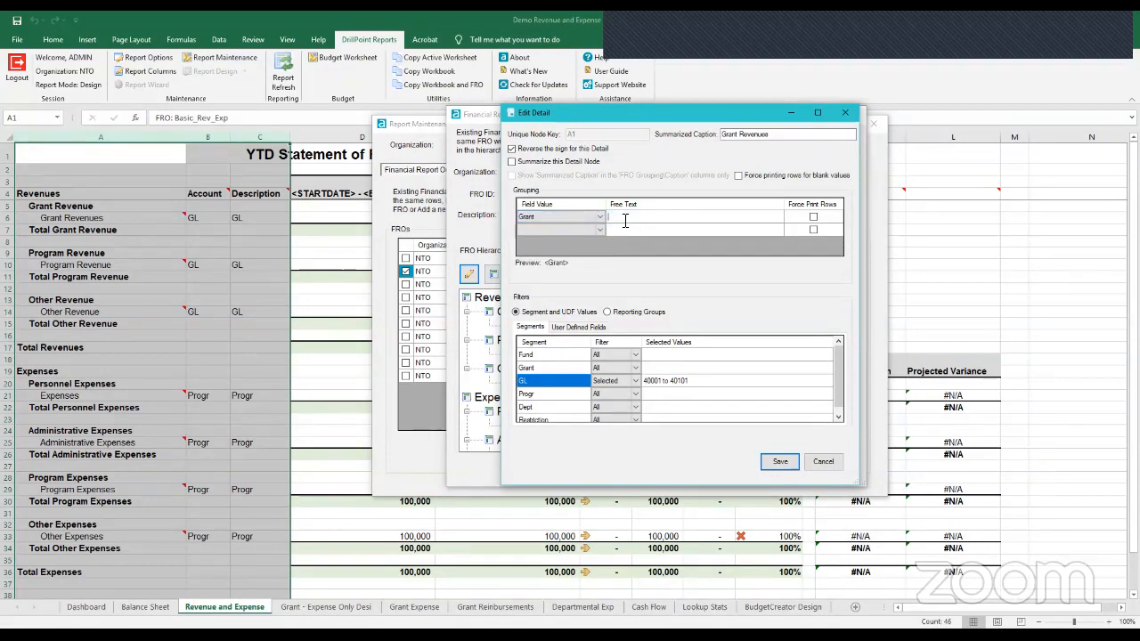
left_click(597, 233)
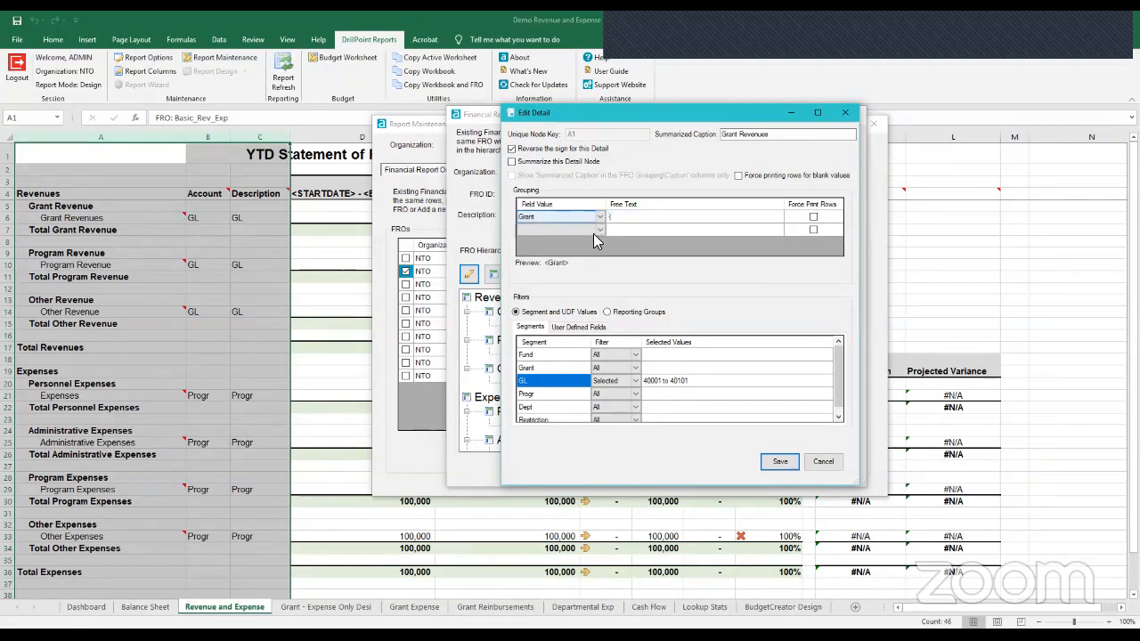
left_click(598, 231)
left_click(572, 247)
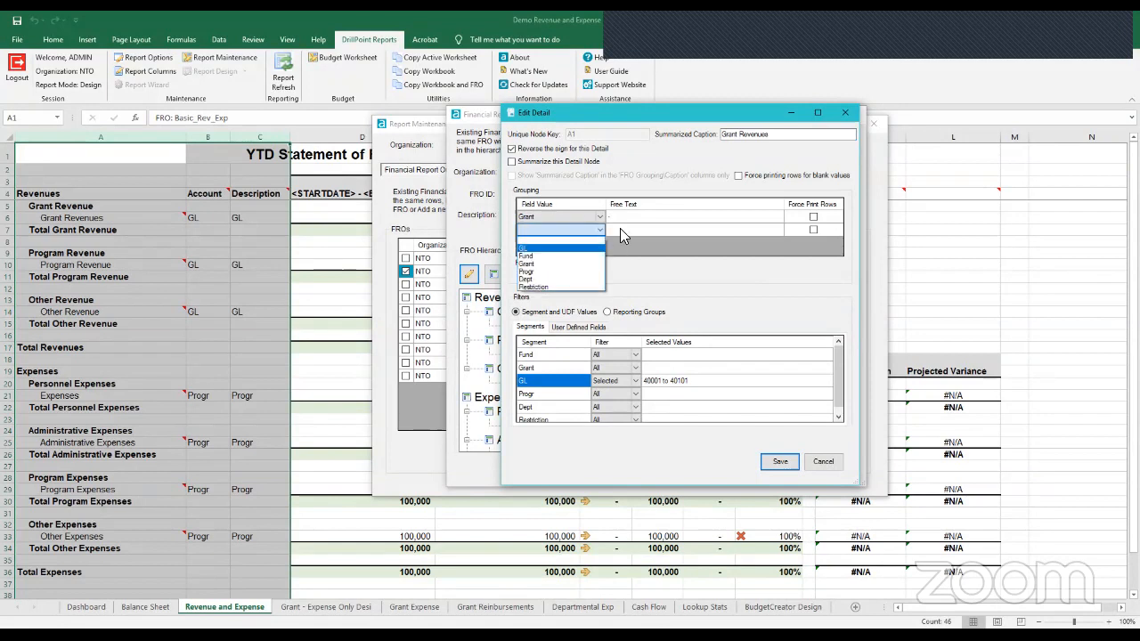
key("Tab")
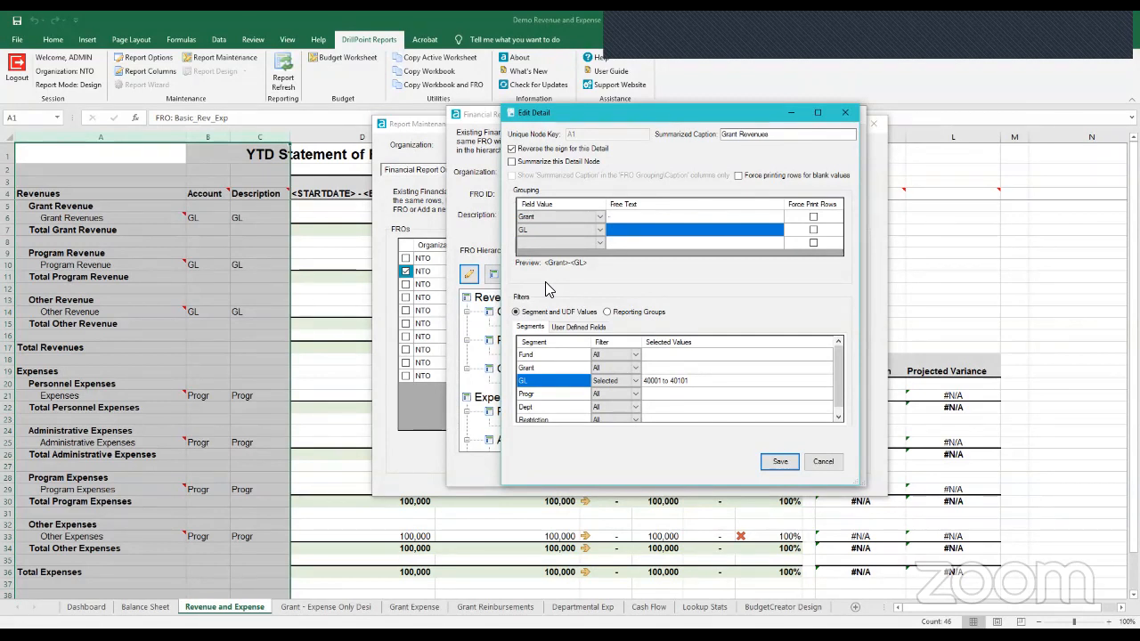
left_click(532, 231)
scroll(539, 421, "down", 1)
scroll(539, 421, "up", 1)
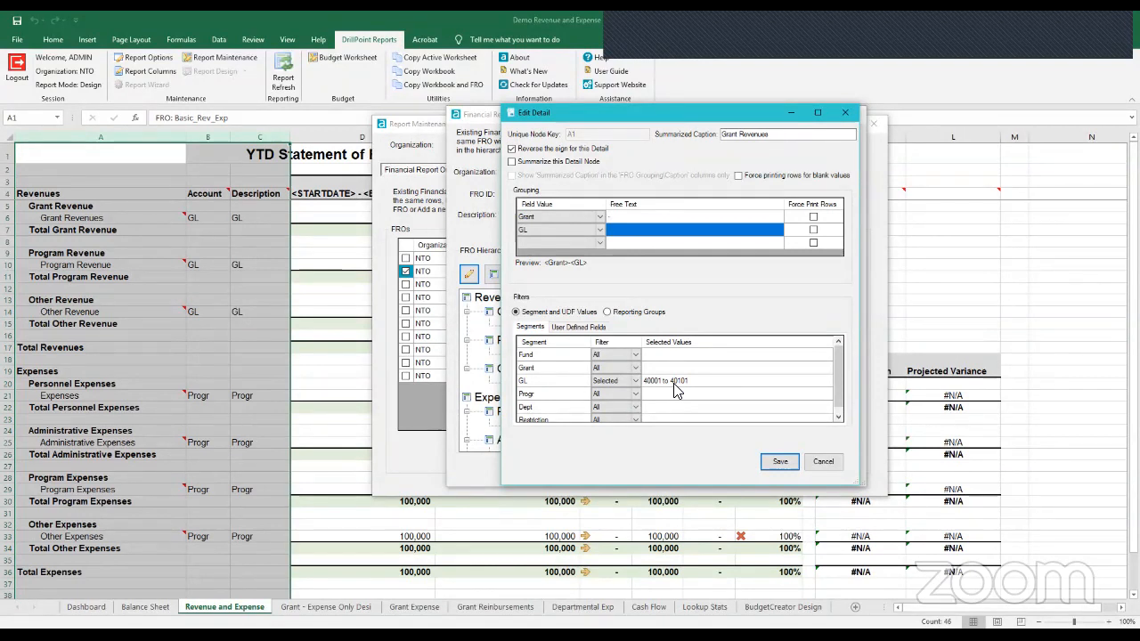
Filter the Grant Revenues detail's Fund segment to 04 State Grant Fund.
left_click(612, 356)
left_click(341, 274)
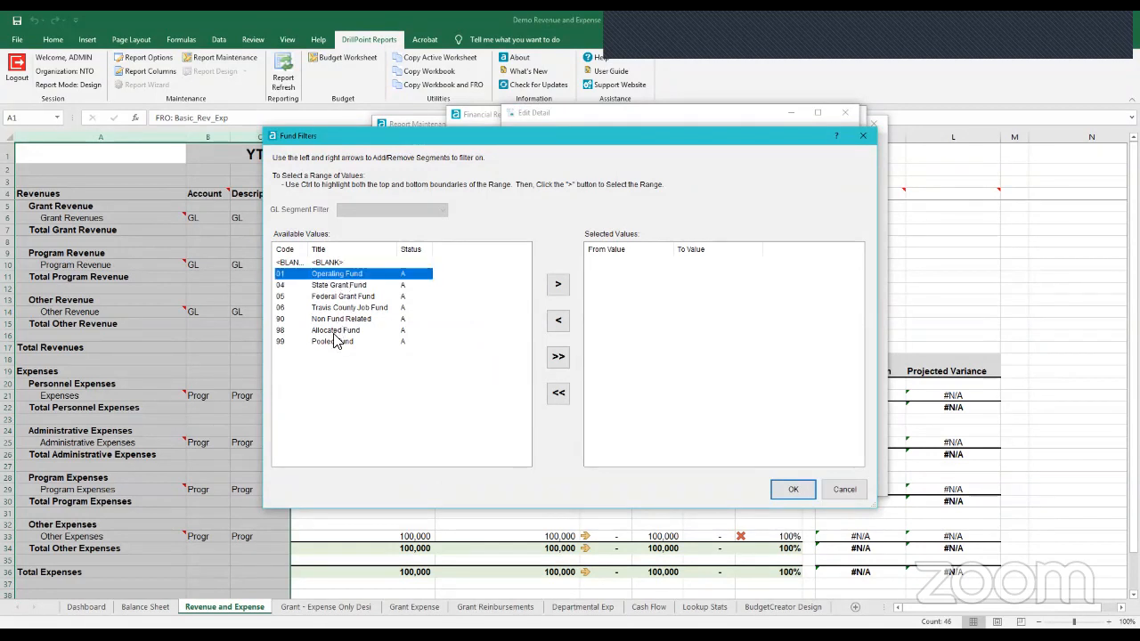
left_click(295, 285)
left_click(557, 285)
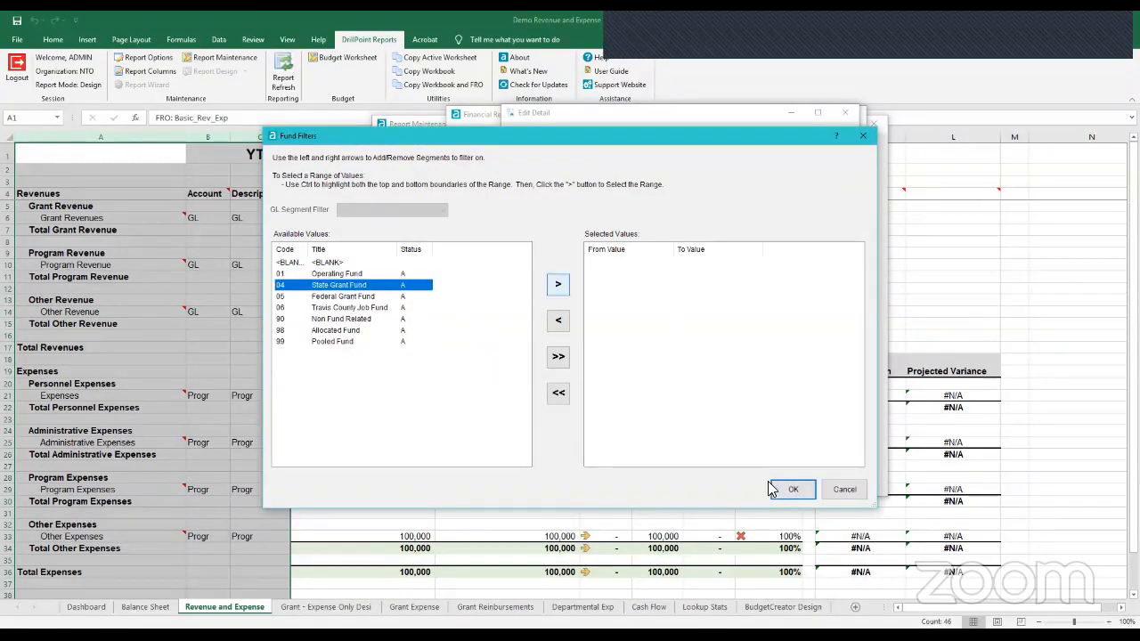
left_click(789, 491)
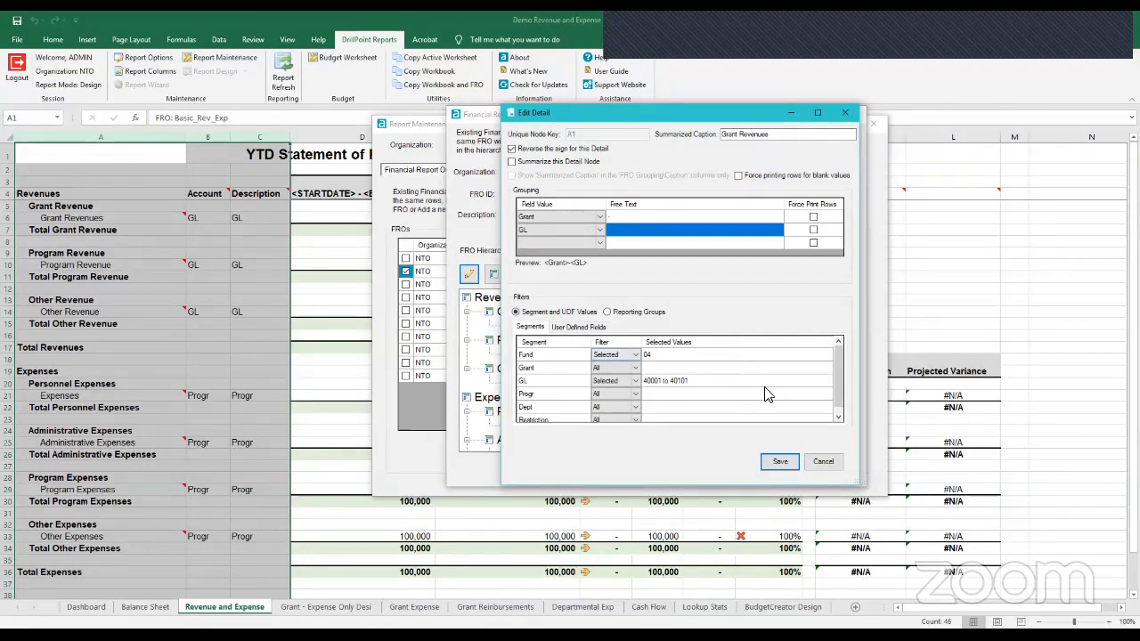
Try filtering by reporting groups with the IS Accounts set for GL Group, browse its groups, and return to segment filtering.
left_click(607, 313)
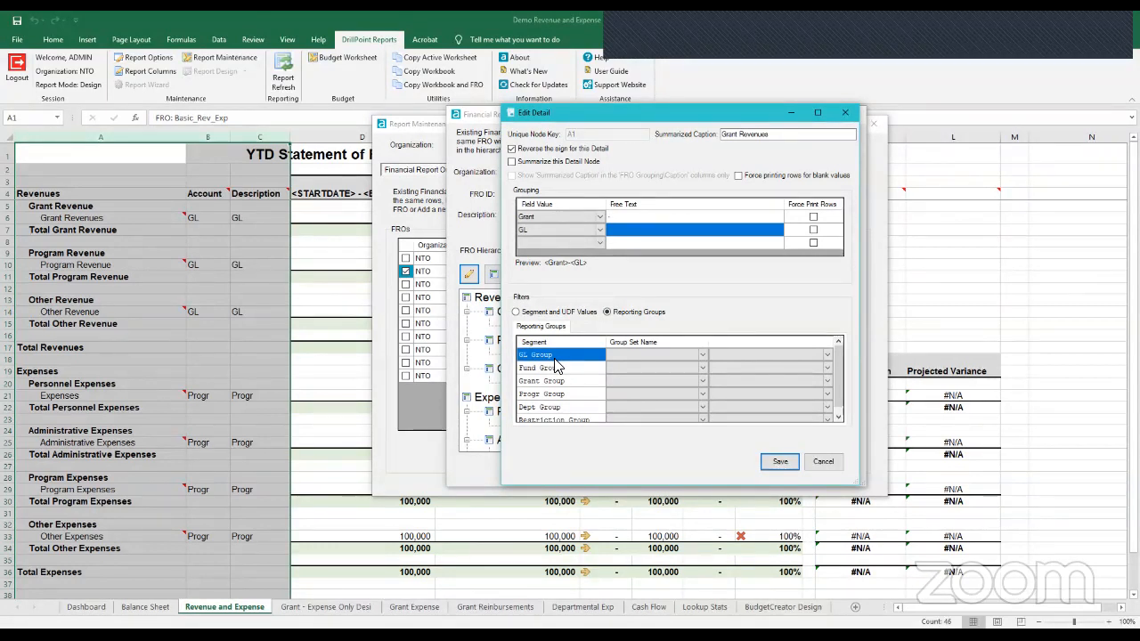
left_click(700, 358)
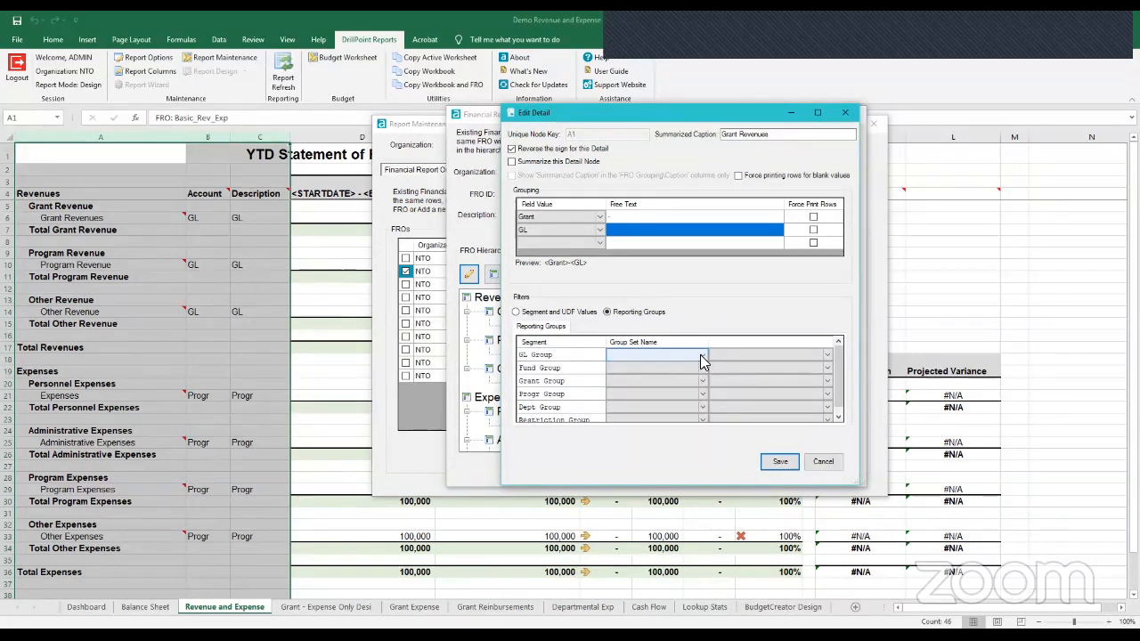
left_click(701, 358)
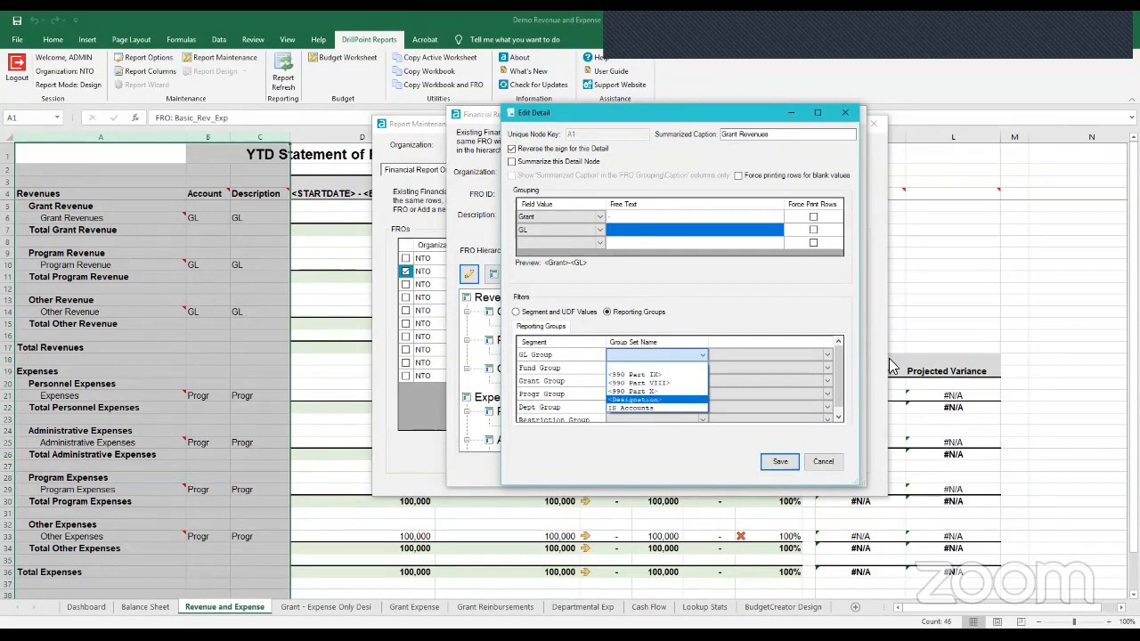
left_click(654, 408)
left_click(826, 356)
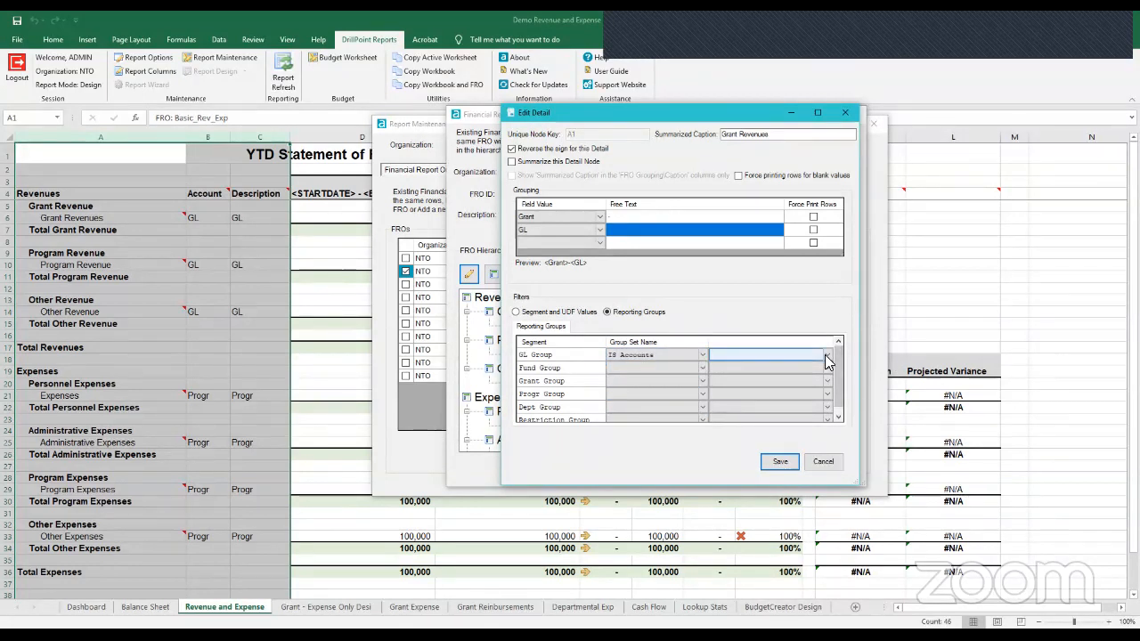
left_click(771, 354)
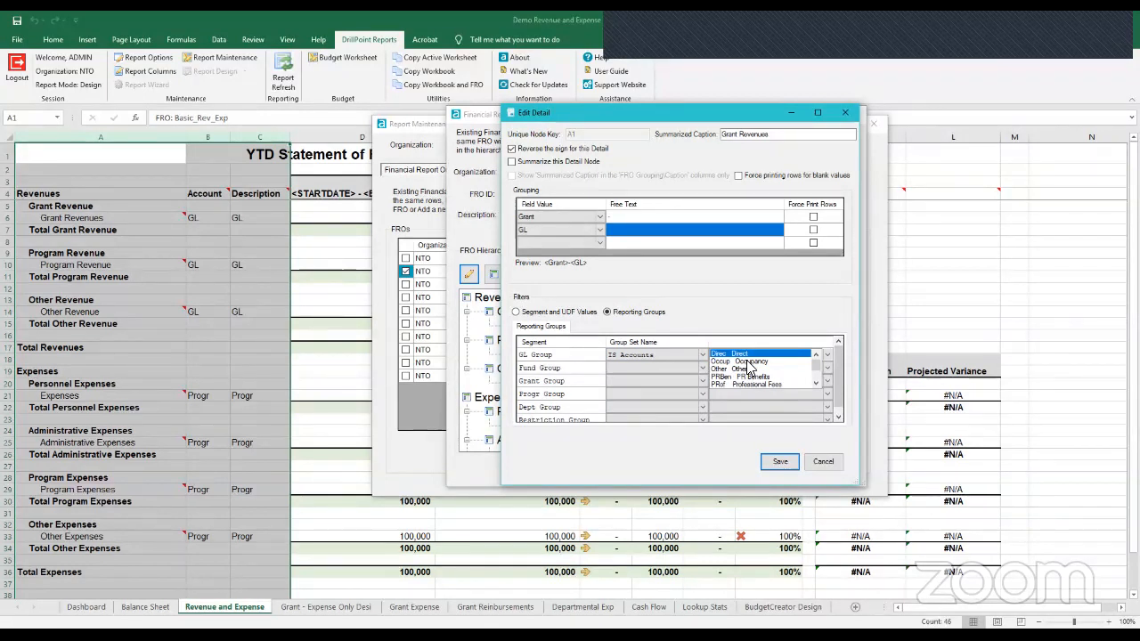
left_click(540, 312)
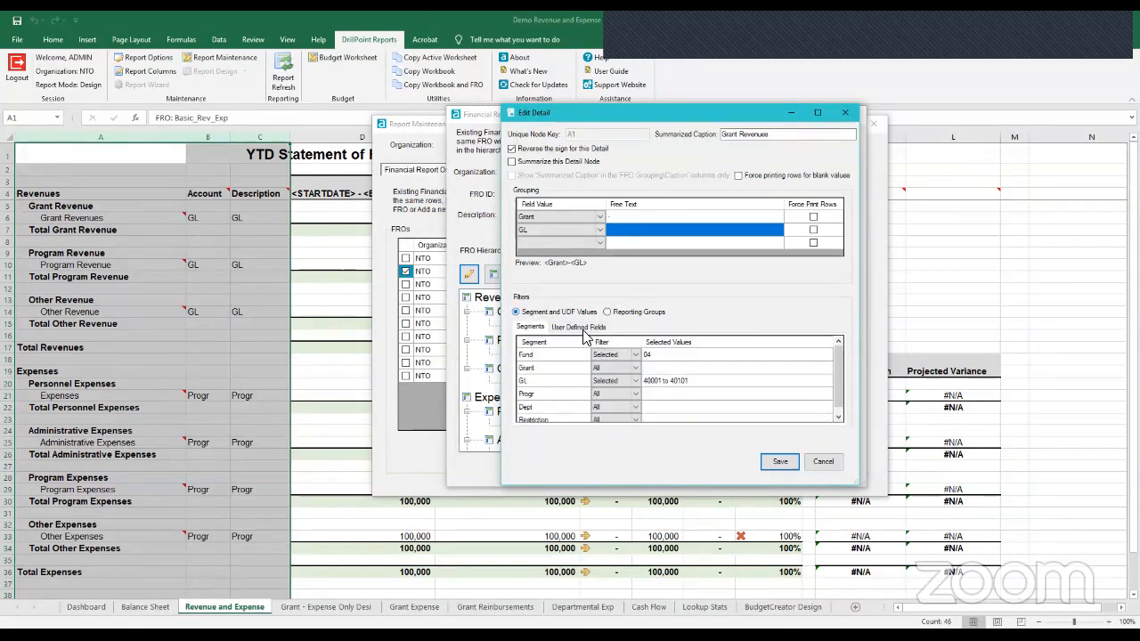
Examine the Grant user defined fields available as filters and the filter choices for Category.
left_click(580, 328)
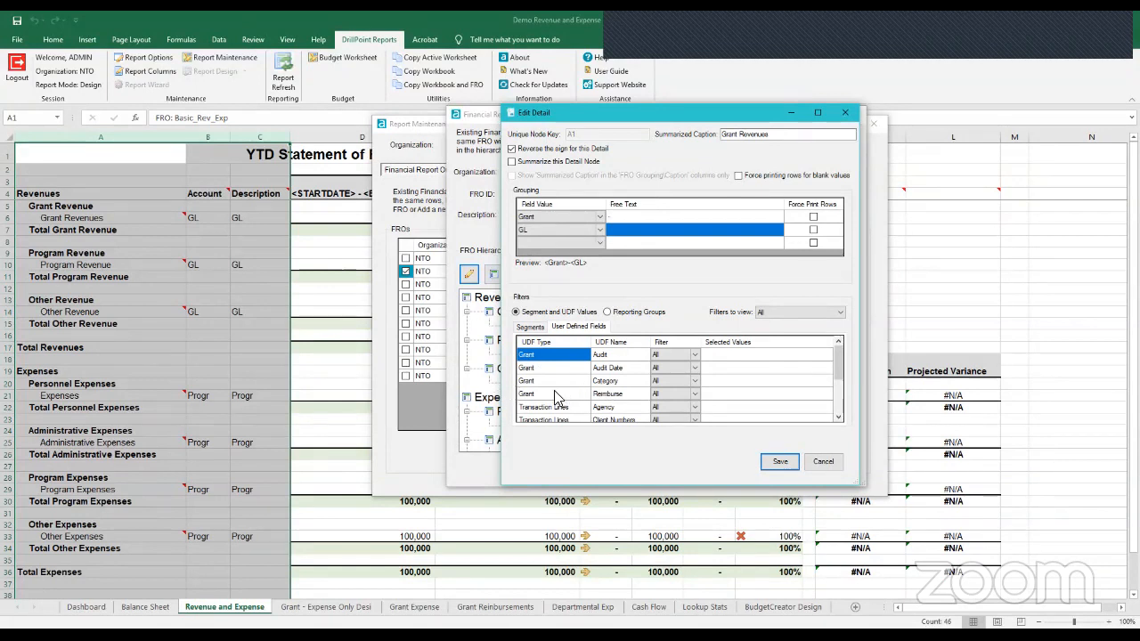
left_click(596, 382)
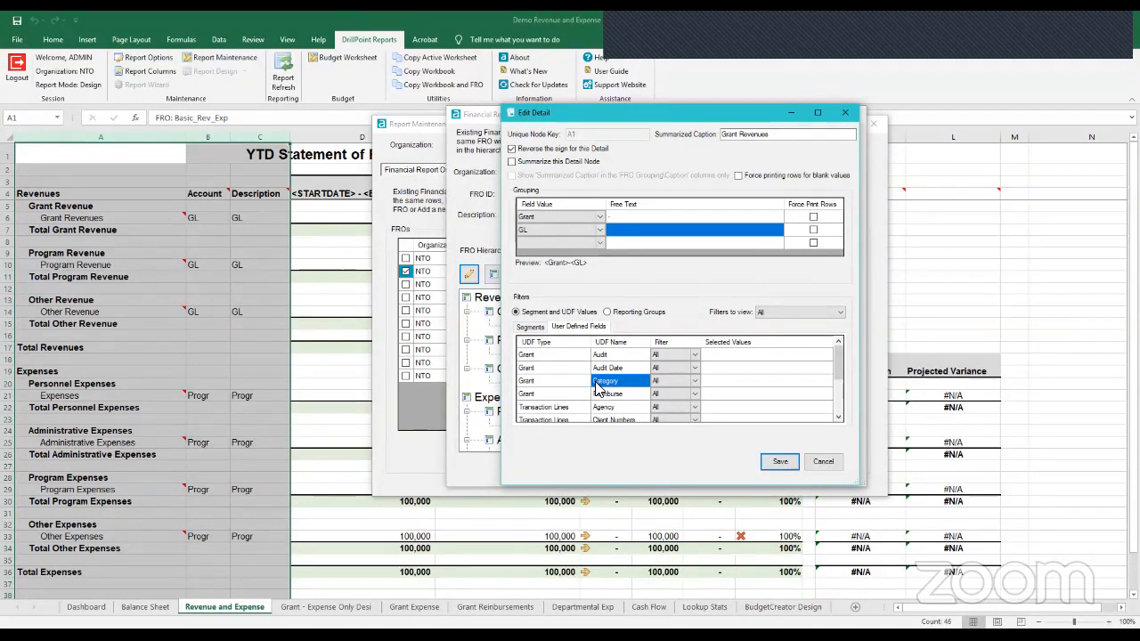
left_click(549, 385)
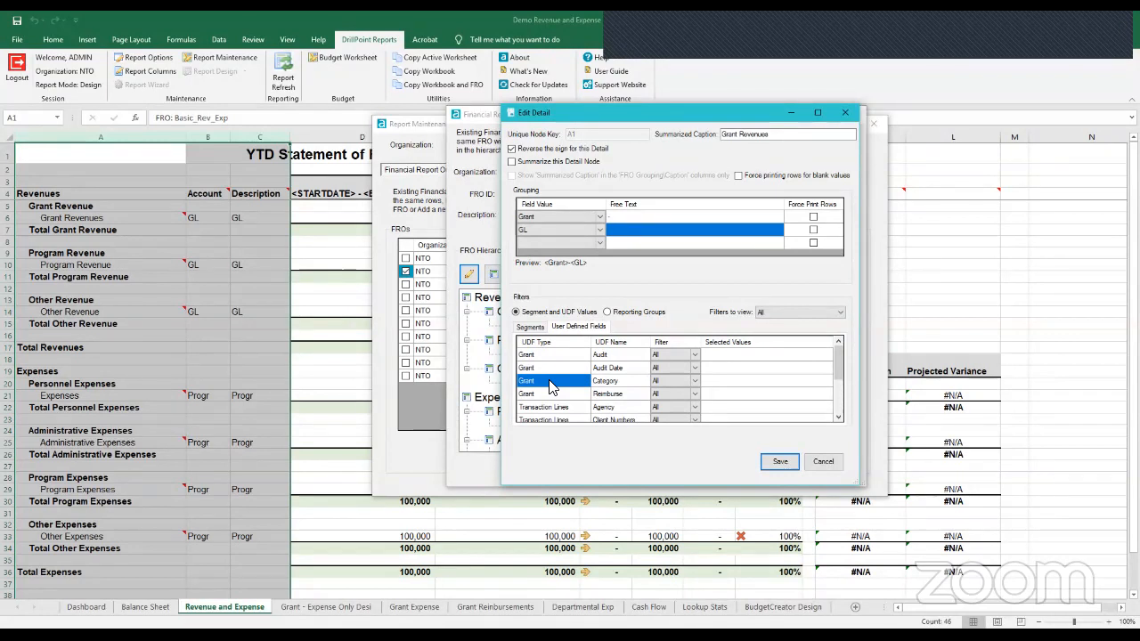
left_click(608, 386)
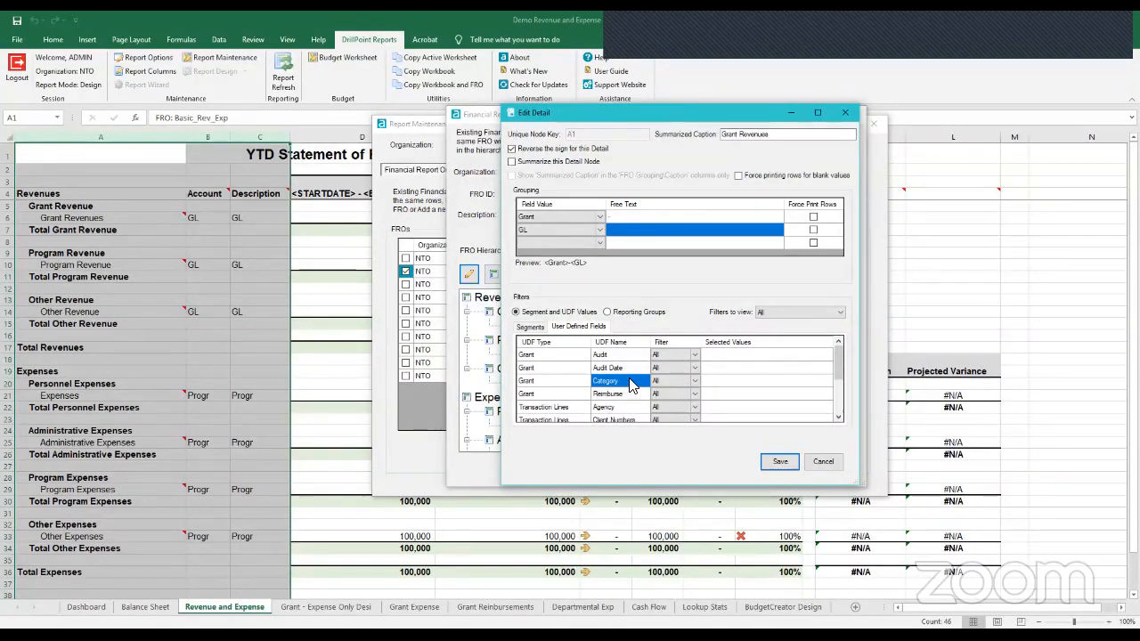
left_click(694, 385)
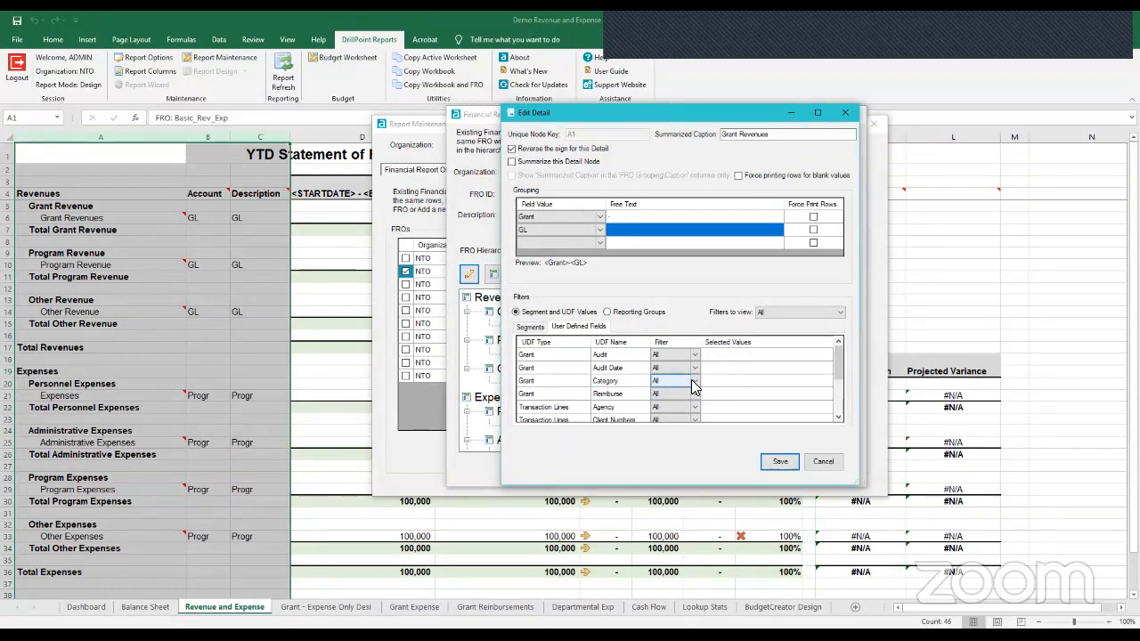
left_click(692, 381)
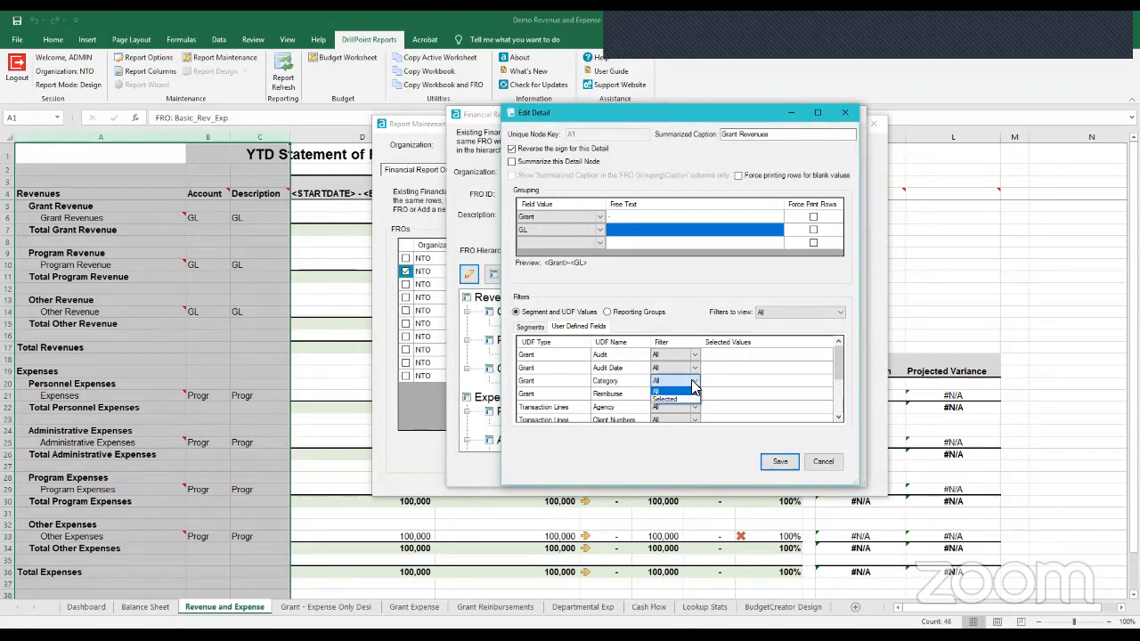
Examine the values available for the Grant segment filter and leave its selection without choosing any.
left_click(531, 329)
left_click(542, 328)
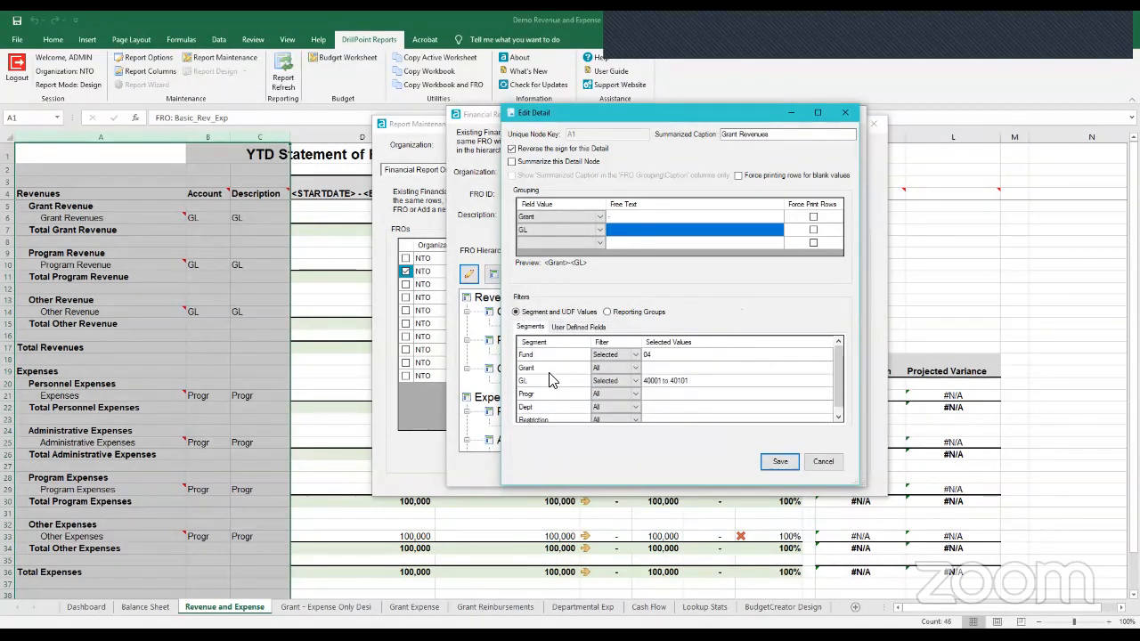
left_click(618, 370)
scroll(617, 370, "down", 1)
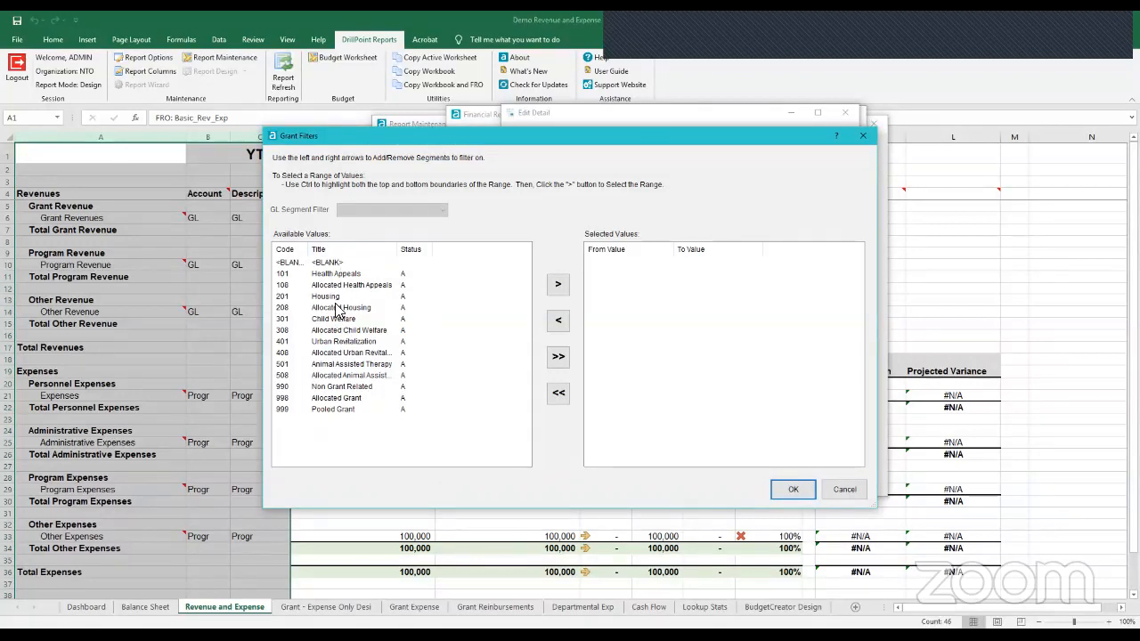
left_click(843, 490)
Filter the Grant Revenues detail by the Grant Category user defined field to include State.
left_click(575, 328)
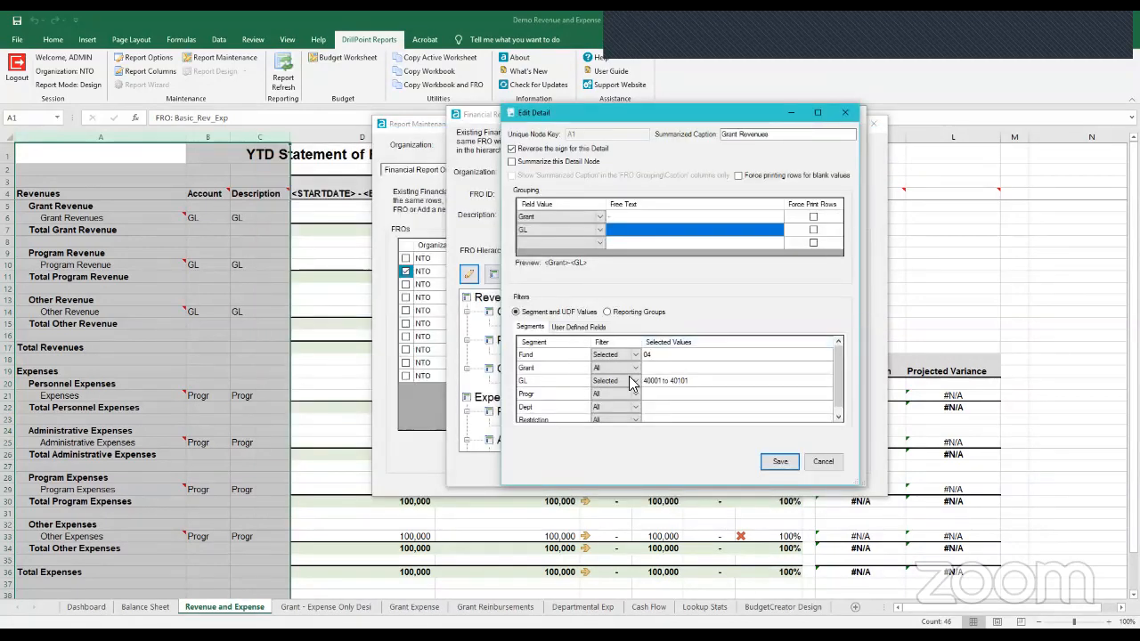
left_click(654, 383)
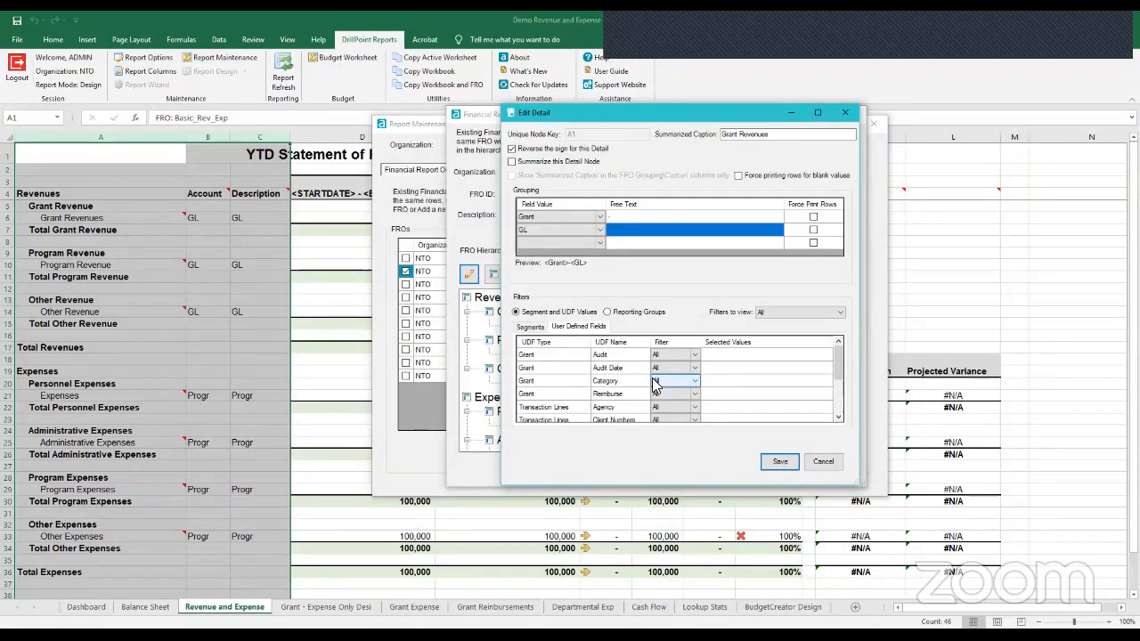
key("s")
left_click(500, 283)
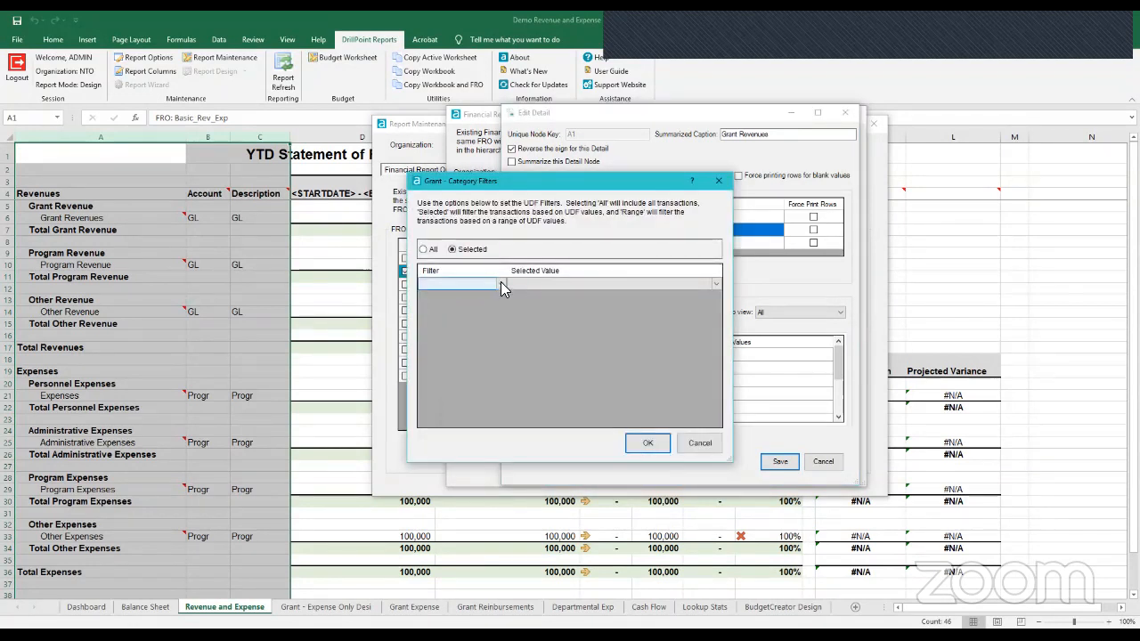
left_click(472, 296)
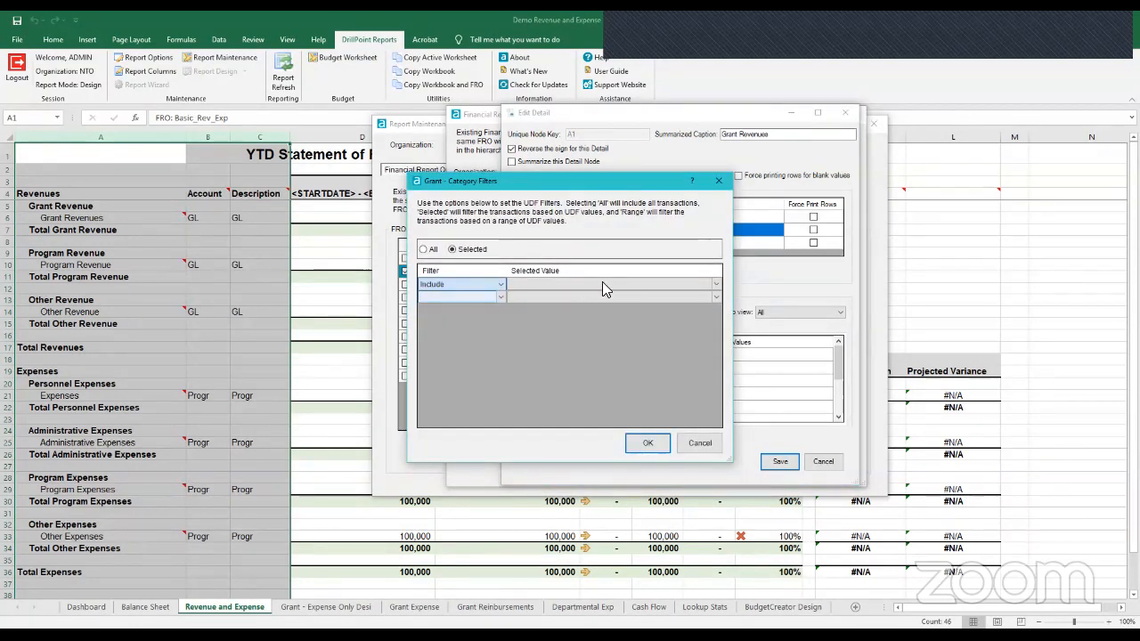
left_click(718, 285)
left_click(717, 285)
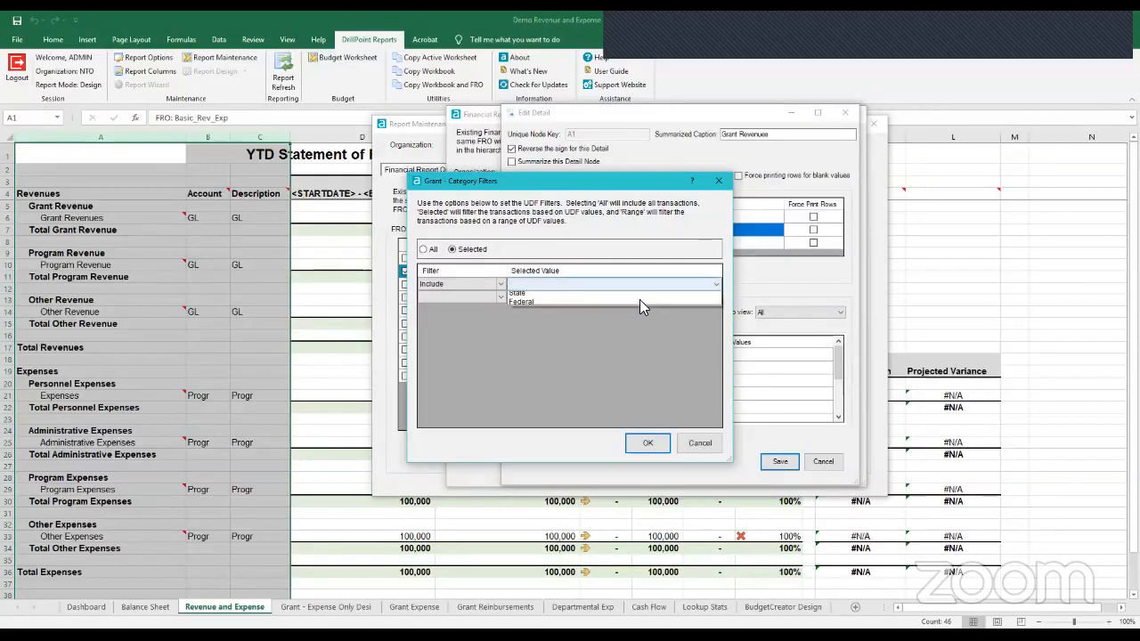
left_click(621, 305)
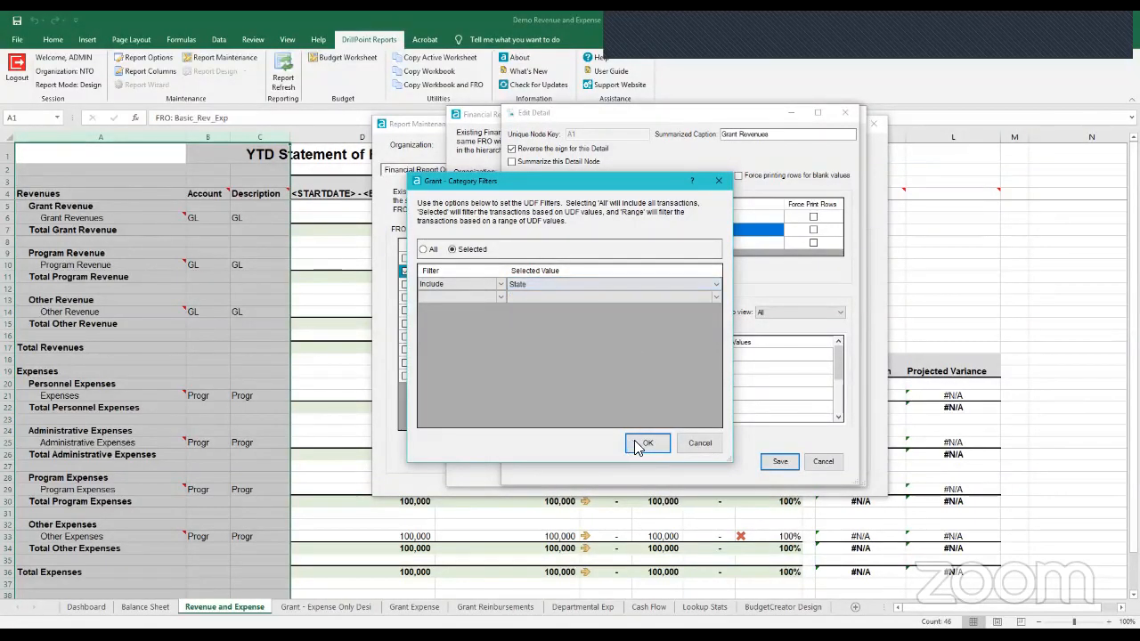
key("Return")
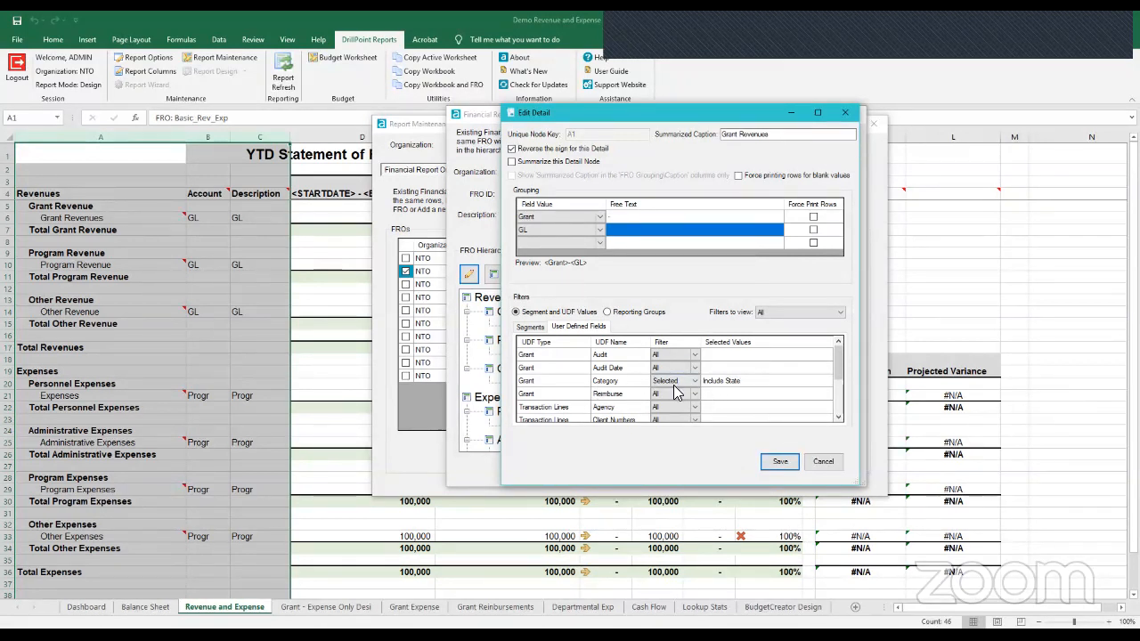
Discard the Grant Revenues detail edits and close the Basic_Rev_Exp outline and report maintenance without saving.
left_click(824, 465)
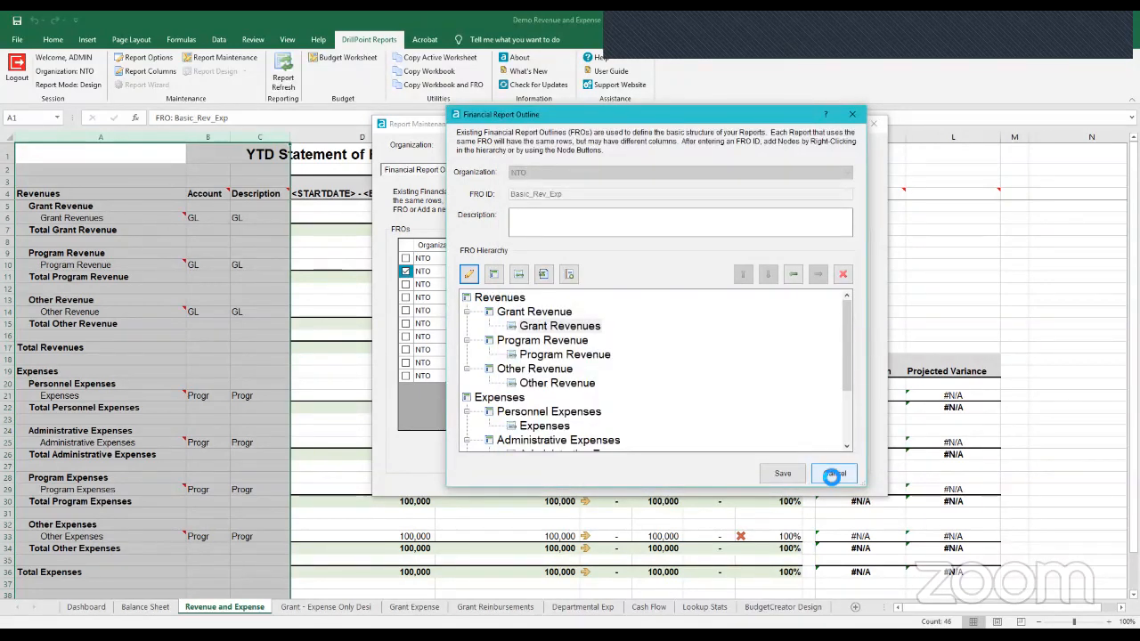
left_click(828, 471)
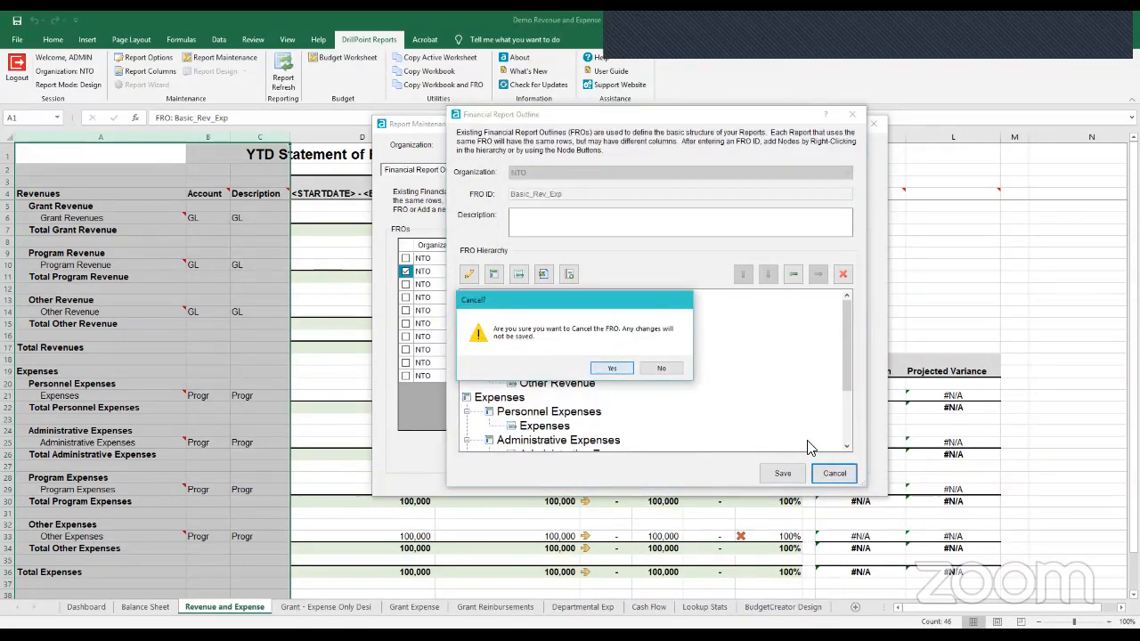
left_click(613, 368)
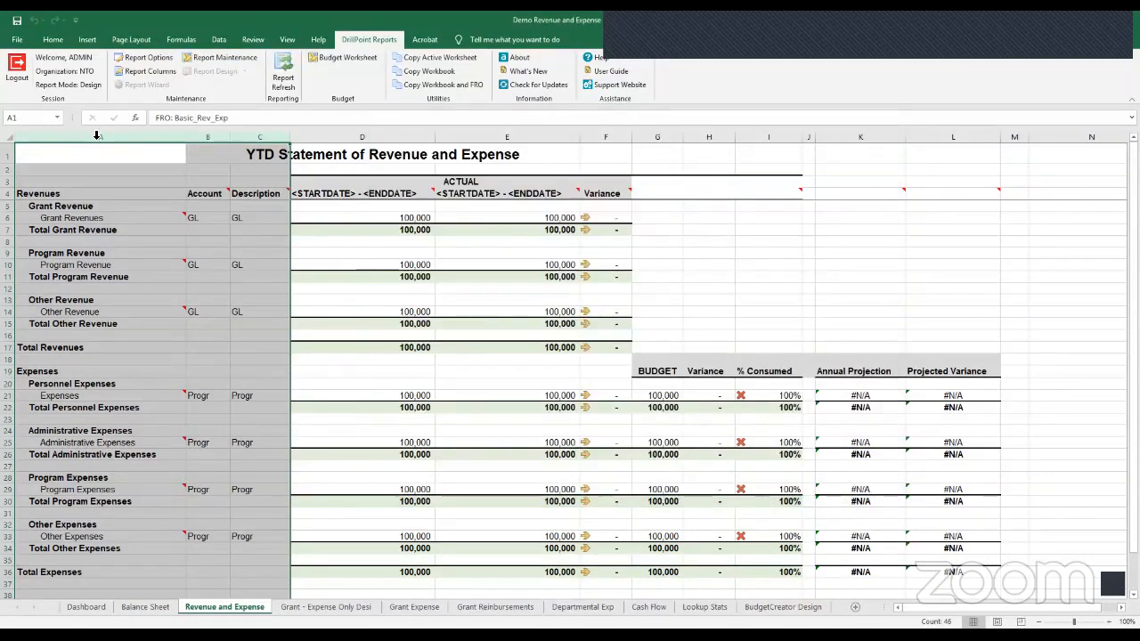
Open the report's column editor on column E and move it clear of the Actual columns.
left_click(330, 137)
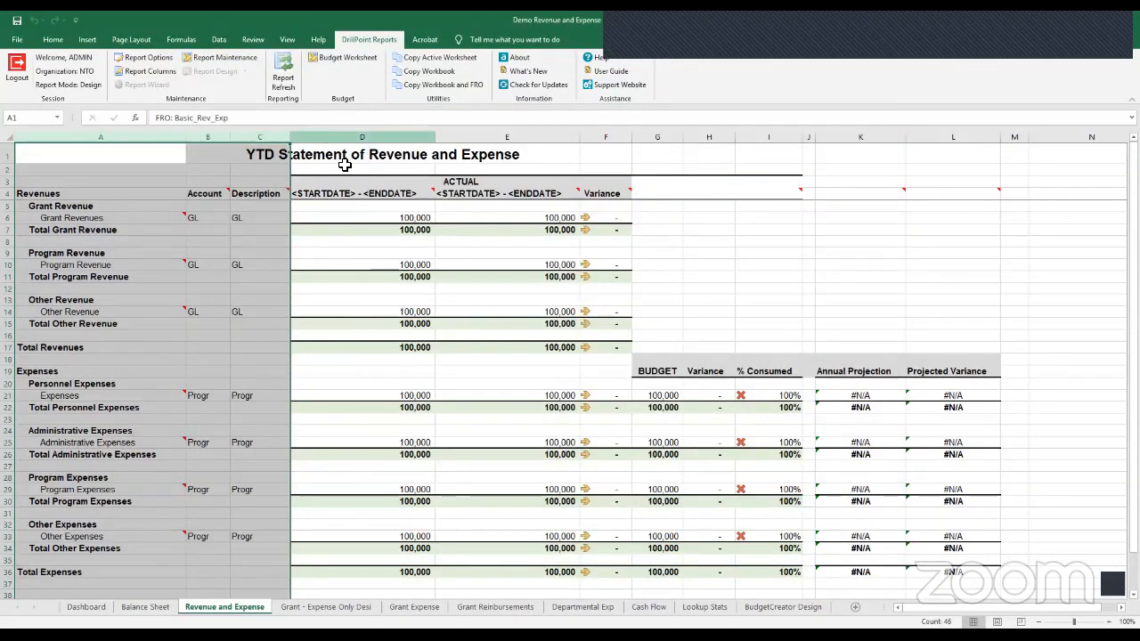
left_click(349, 182)
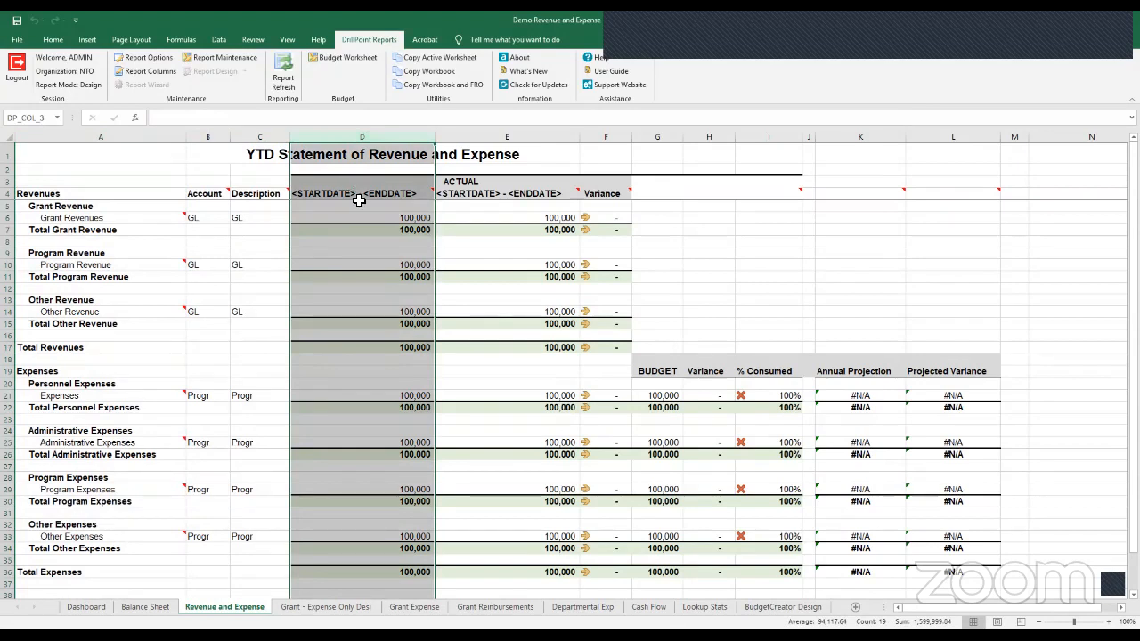
left_click(359, 217)
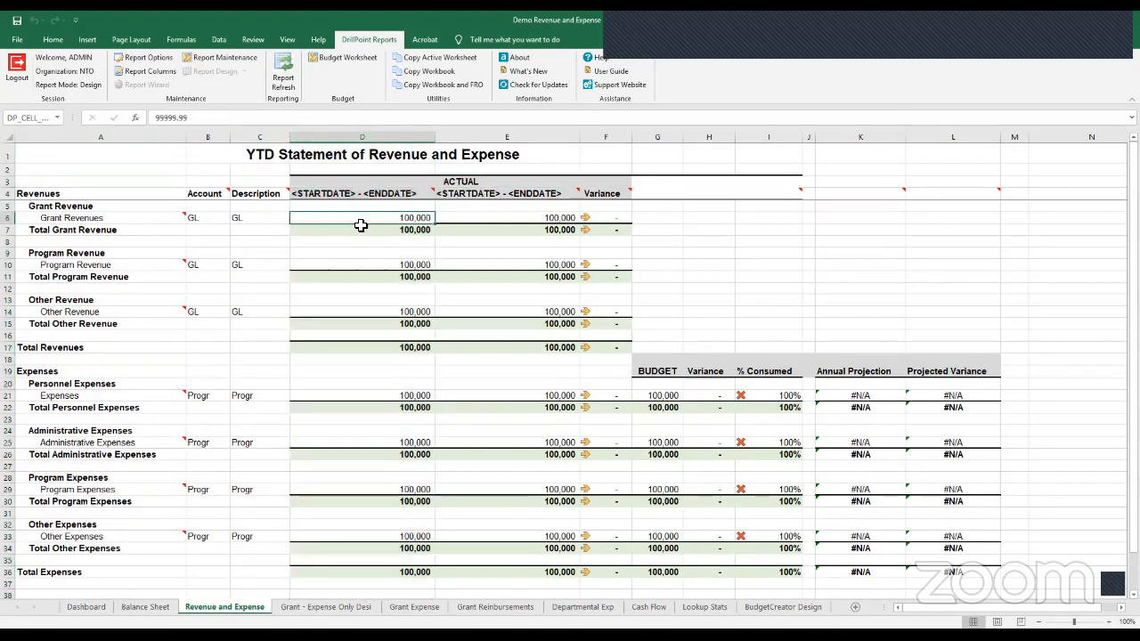
left_click(138, 71)
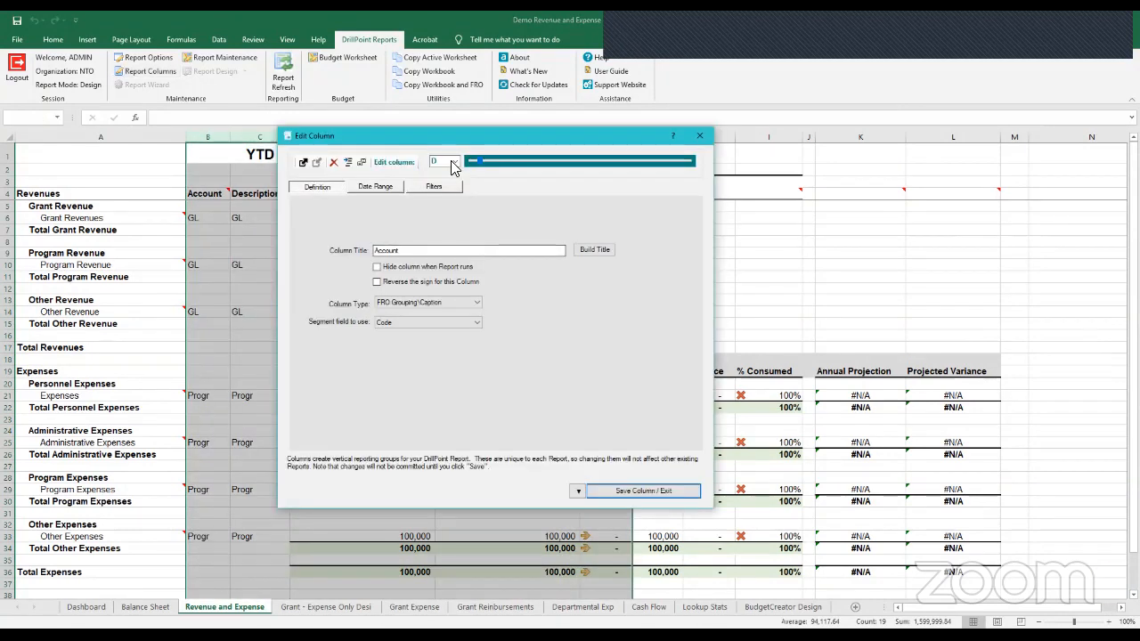
left_click(454, 161)
left_click(456, 214)
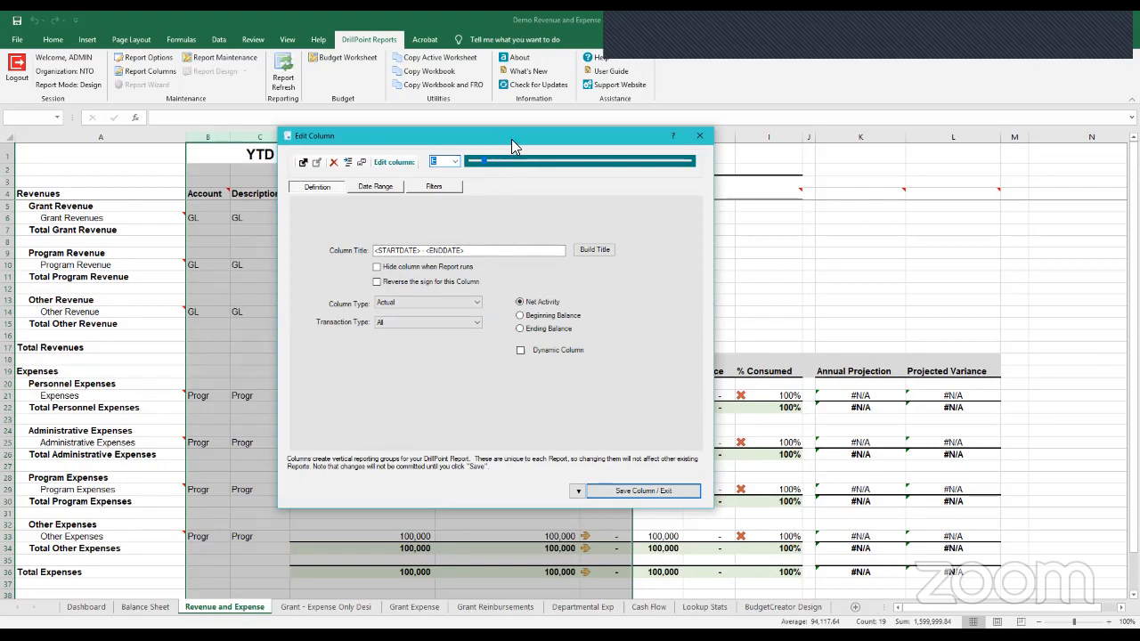
left_click_drag(512, 144, 793, 143)
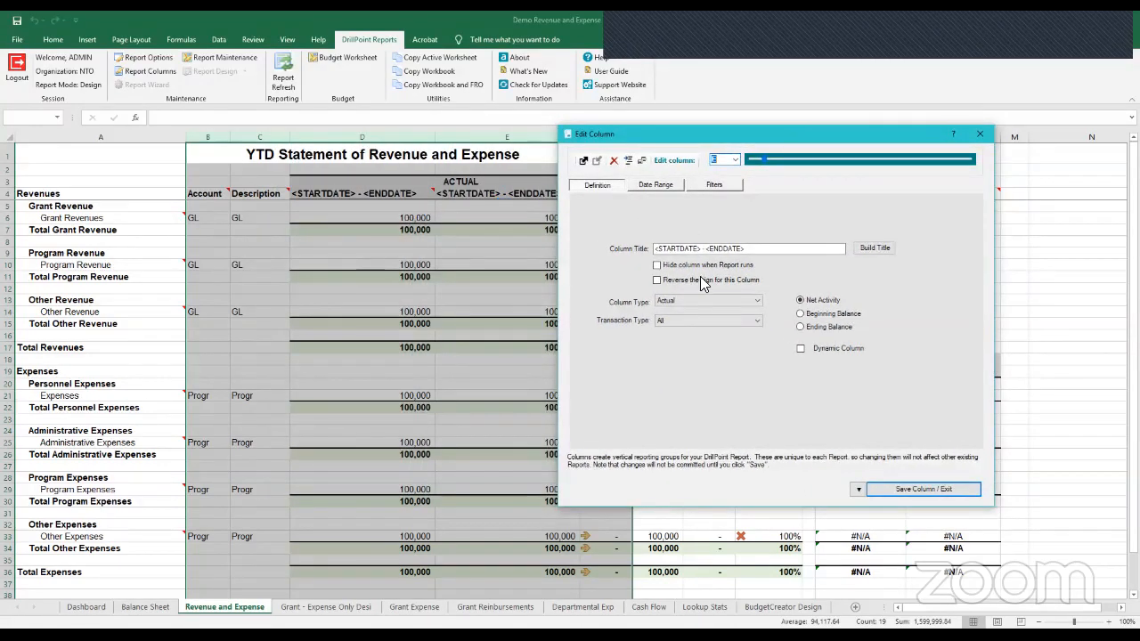
Review the column types offered for column E, keep Actual, and view its date range settings.
left_click(670, 300)
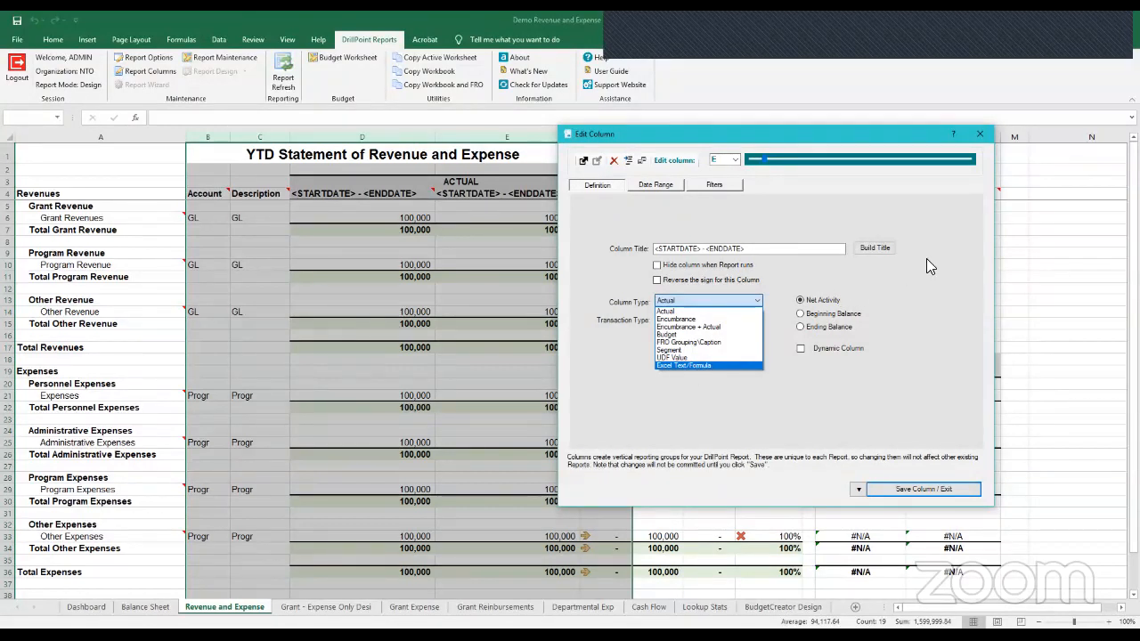
left_click(677, 310)
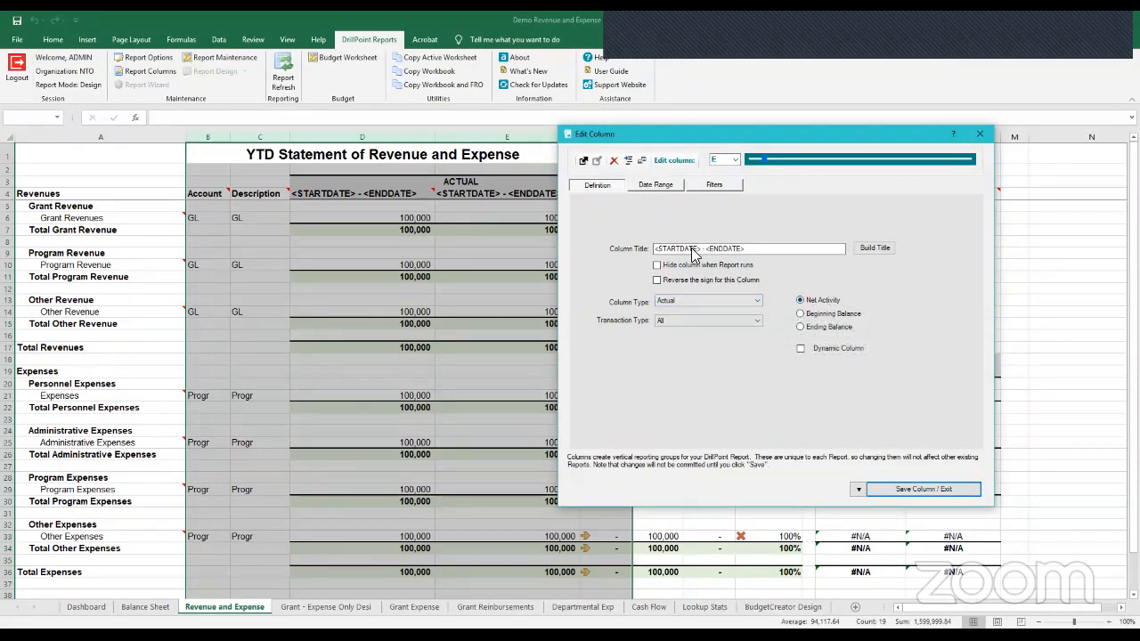
left_click(657, 185)
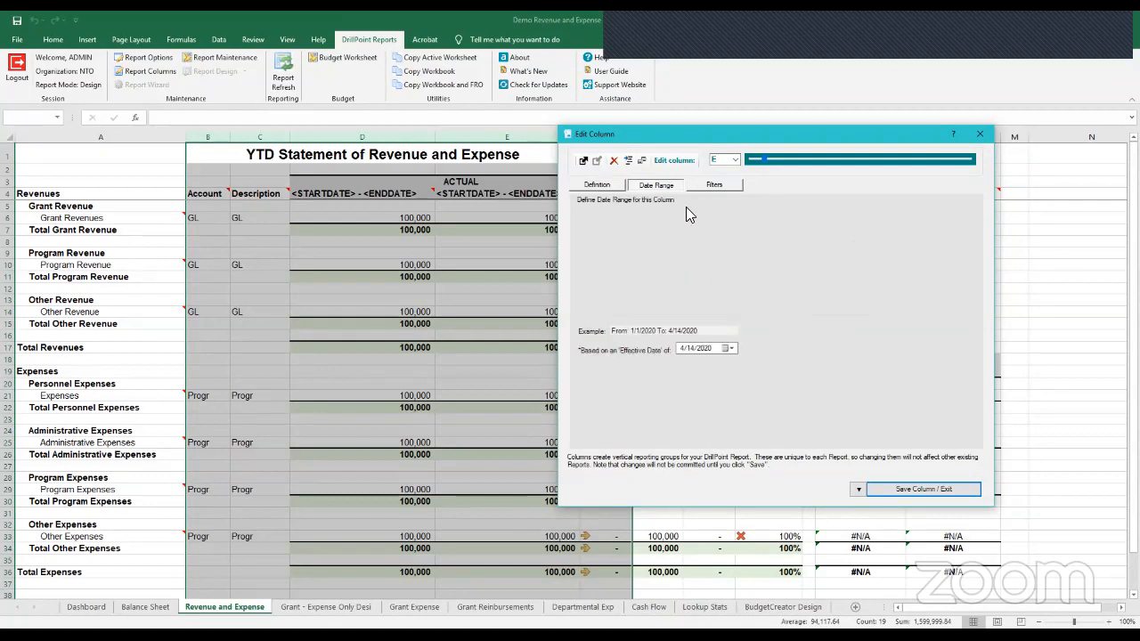
Try the Encumbrance + Actual column type for column E, check its date range, and return the type to Actual.
left_click(609, 187)
left_click(728, 299)
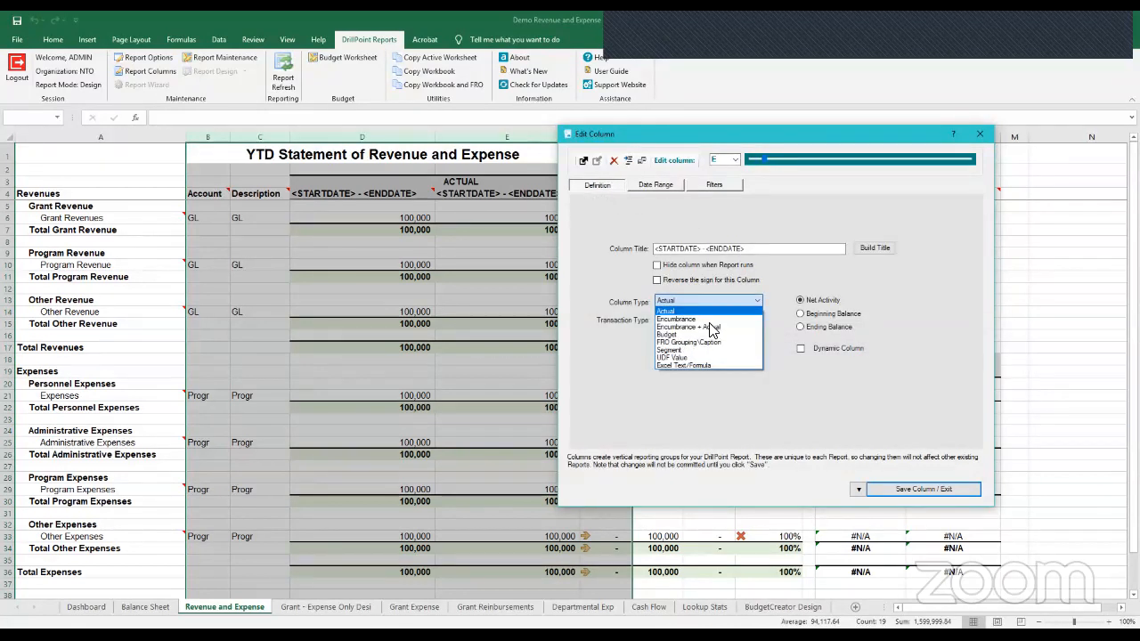
left_click(708, 326)
left_click(656, 185)
left_click(598, 185)
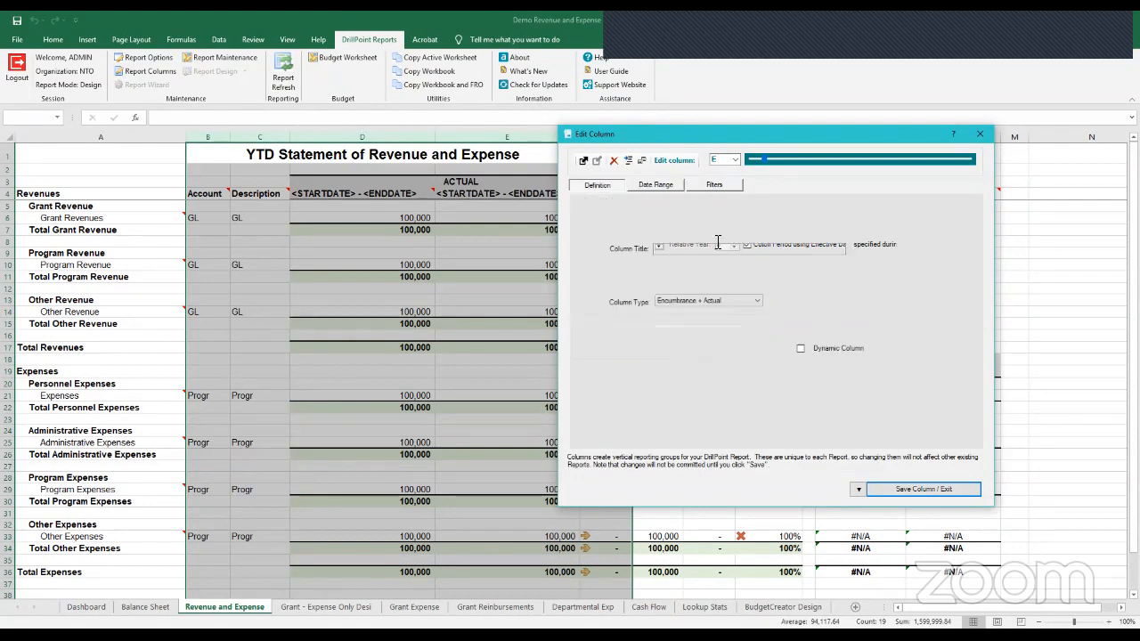
left_click(717, 301)
left_click(706, 309)
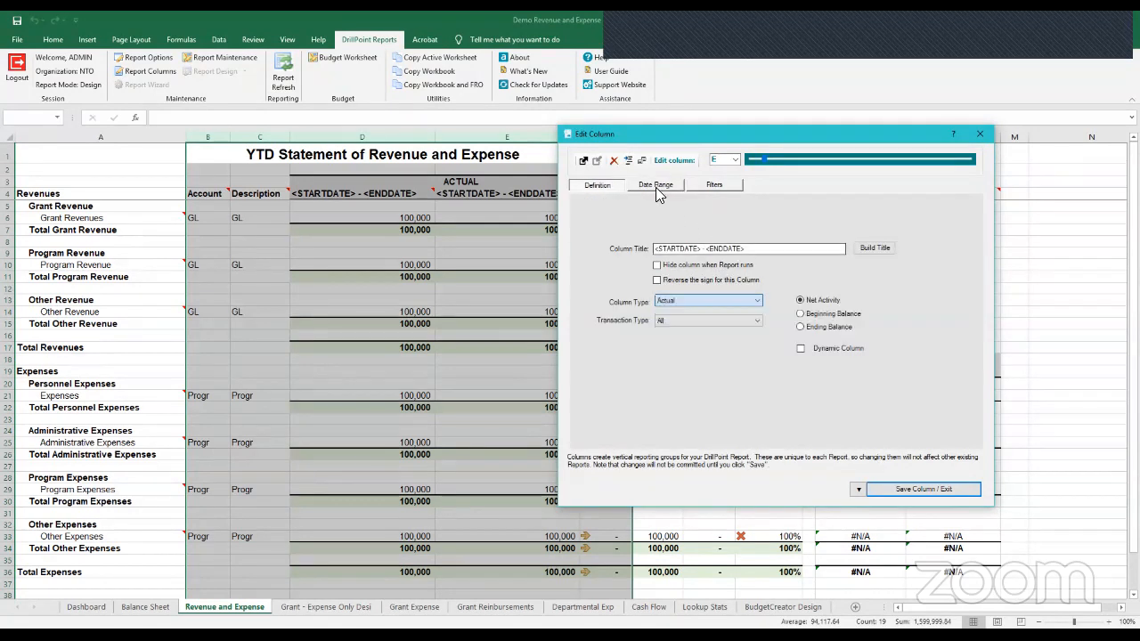
Examine the period options available for column E's date range, keeping Year.
left_click(655, 187)
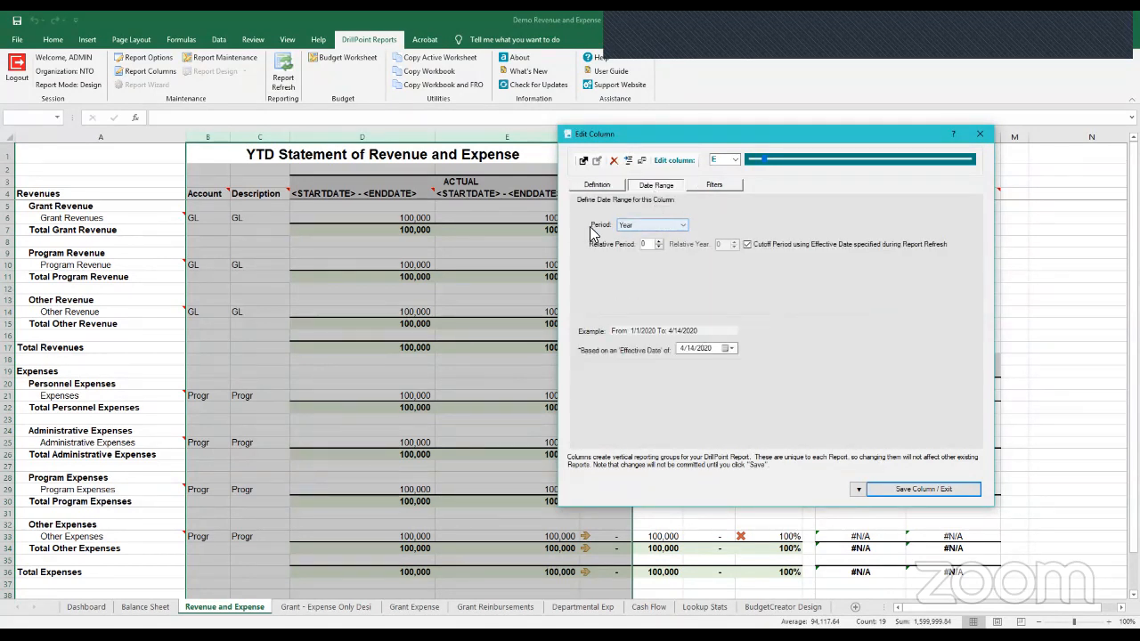
left_click(683, 229)
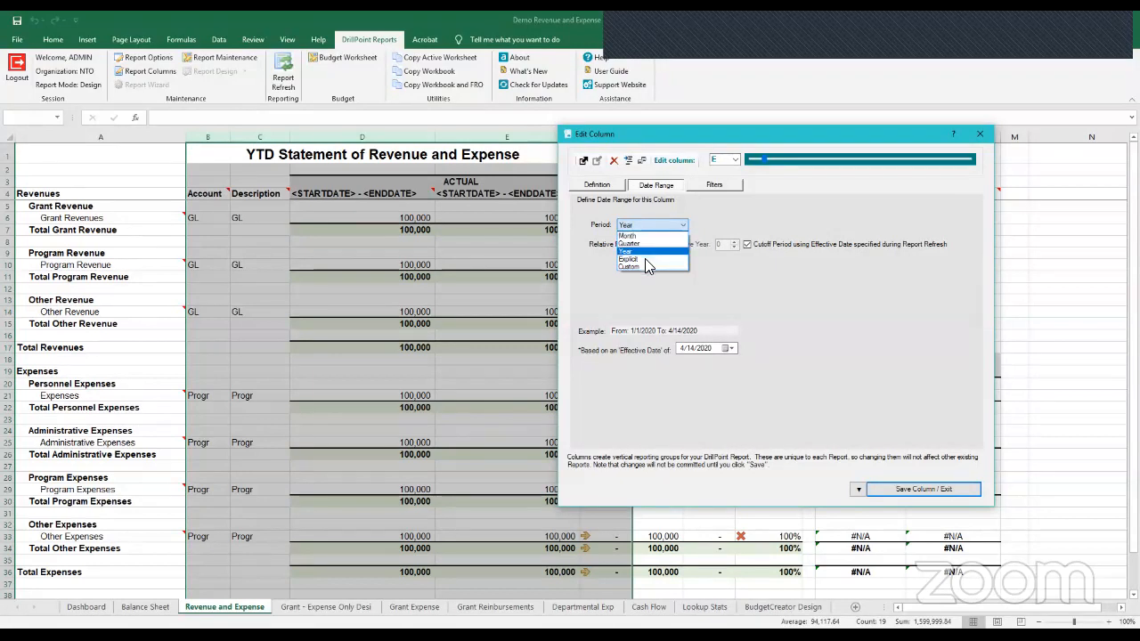
left_click(664, 220)
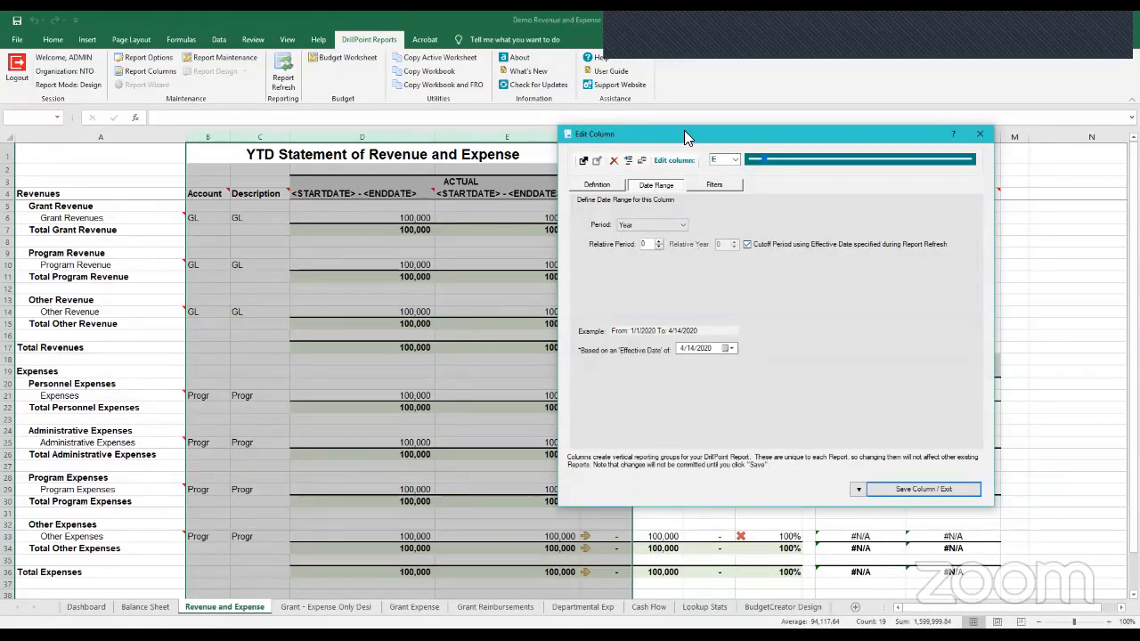
Try a relative period of -3 for column E's Year date range and step it back to the current year.
left_click_drag(686, 136, 749, 146)
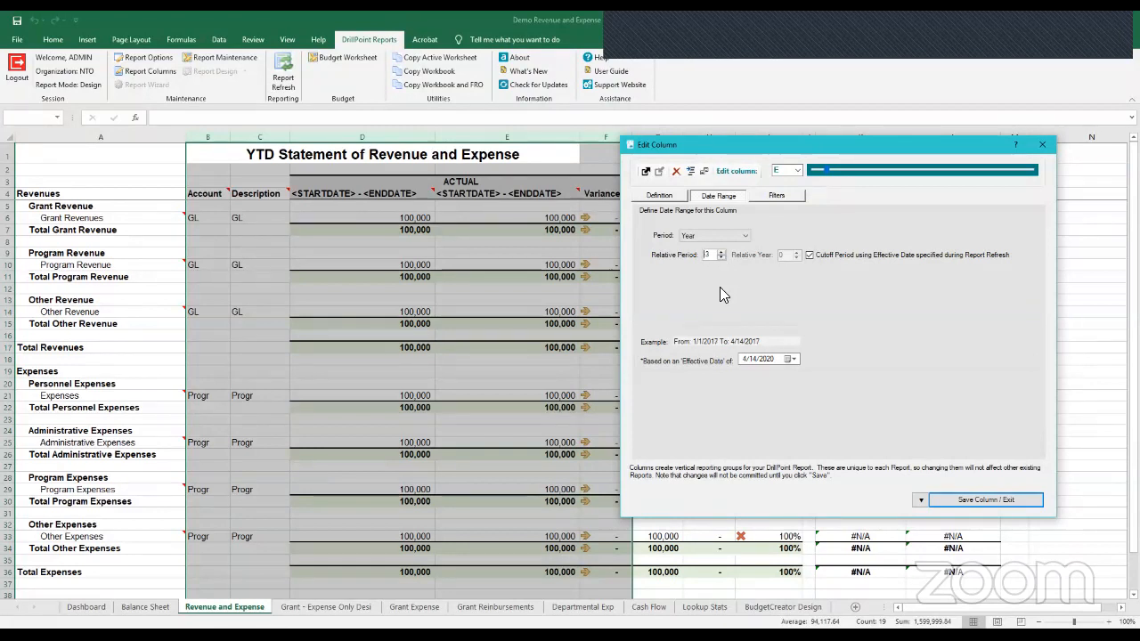
type("-")
left_click(722, 252)
left_click(722, 252)
left_click(721, 252)
Try the Month and Explicit periods for column E's date range, and set the period to Custom.
left_click(744, 239)
left_click(746, 246)
left_click(723, 236)
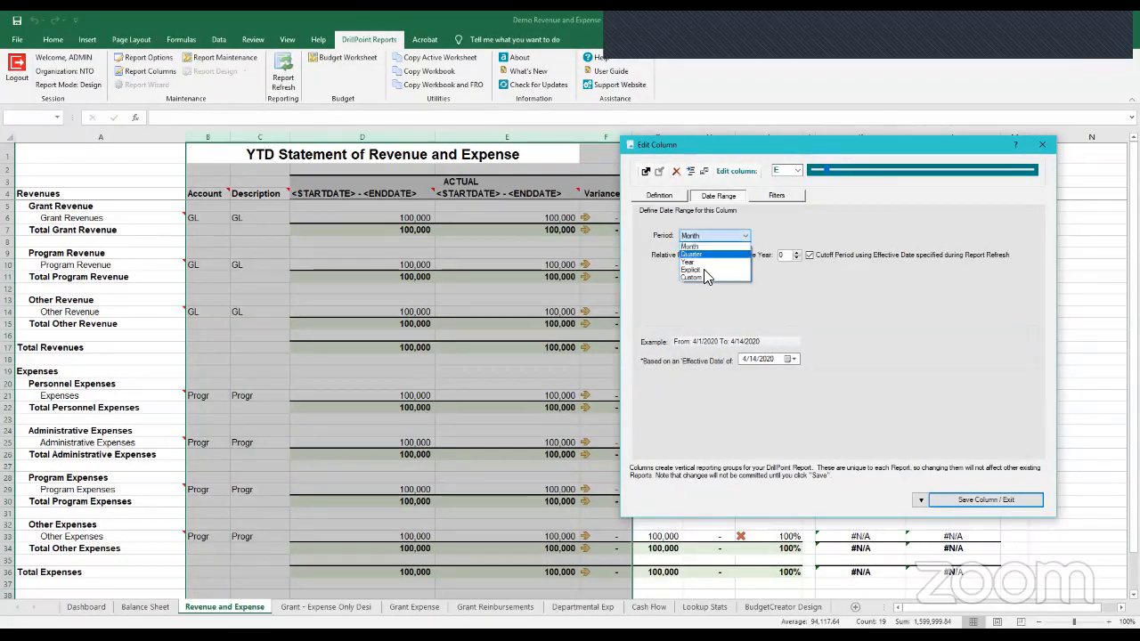
left_click(720, 273)
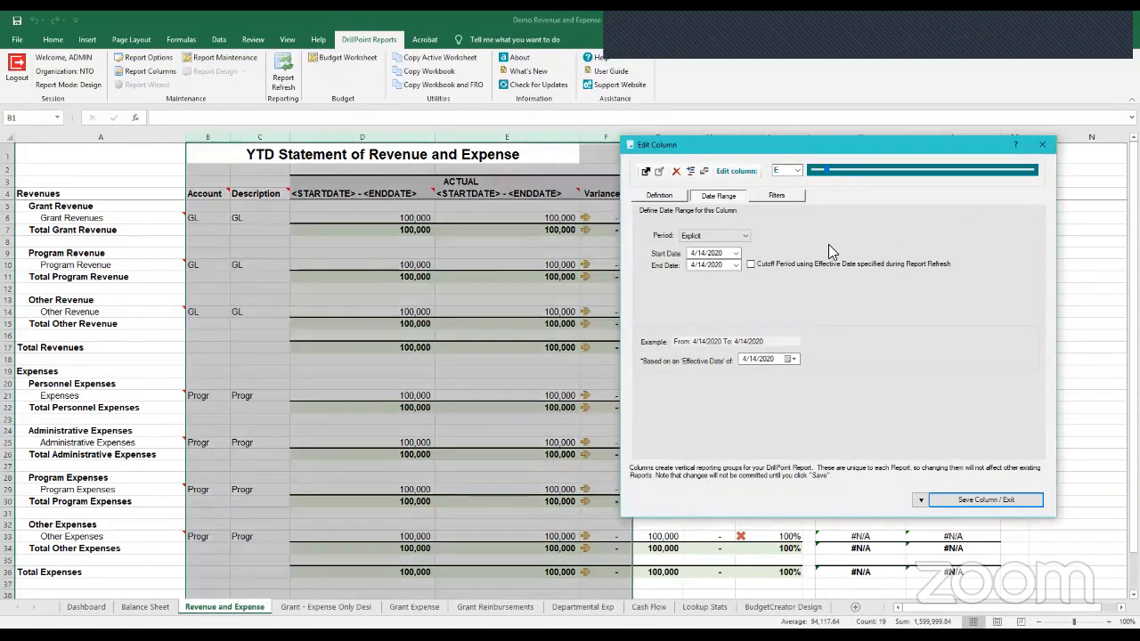
left_click(714, 236)
left_click(693, 277)
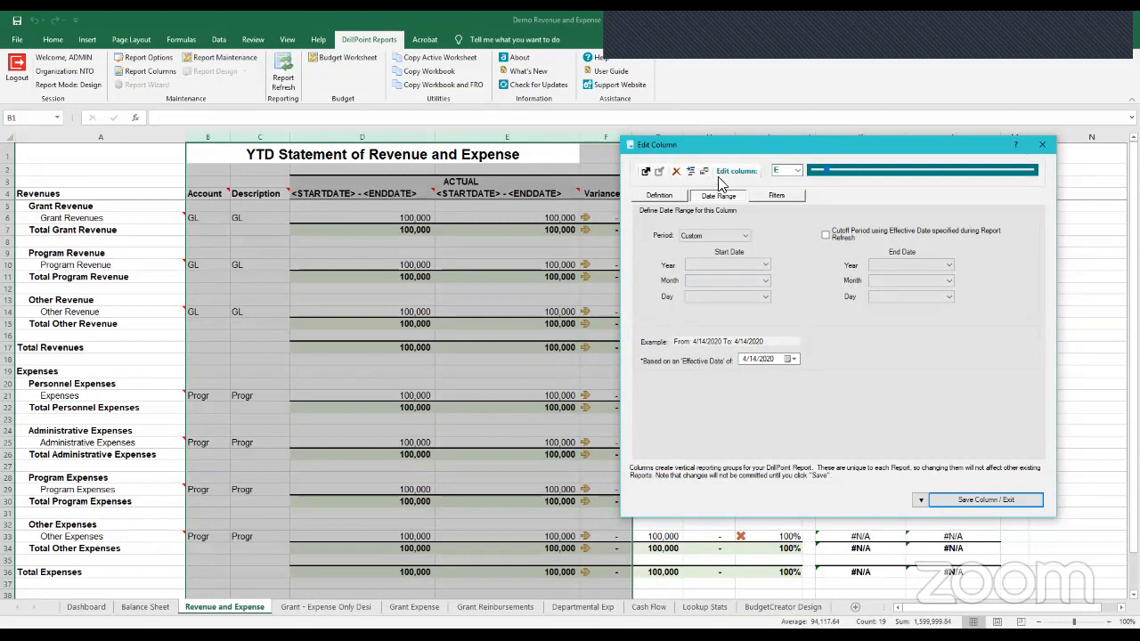
View column E's segment filters and definition, and switch the column editor to column F.
left_click(786, 200)
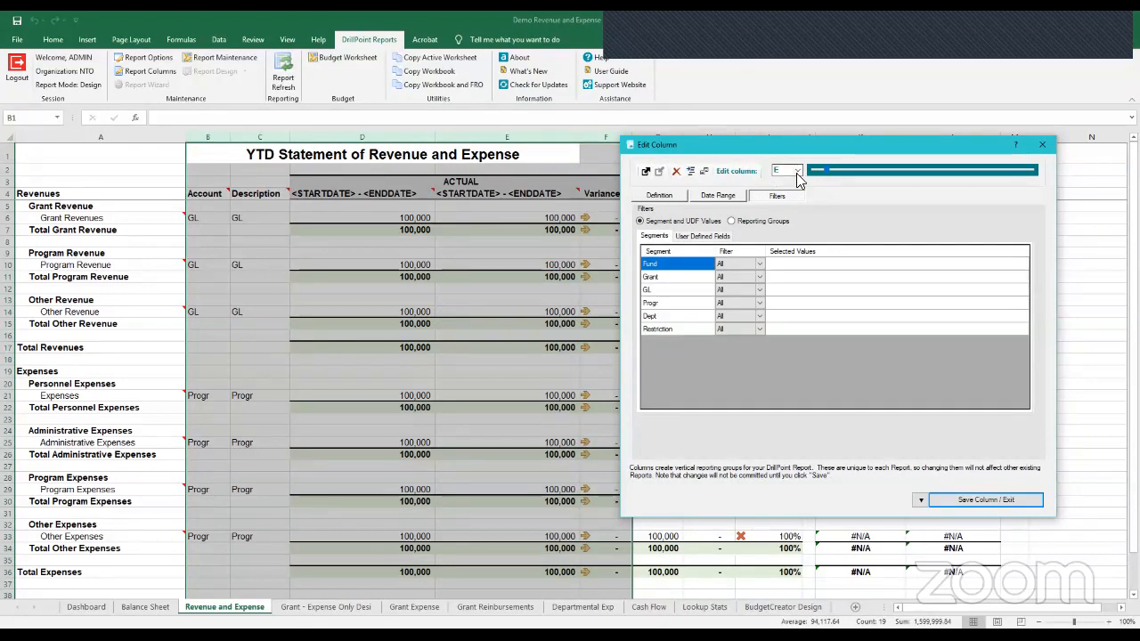
left_click(660, 195)
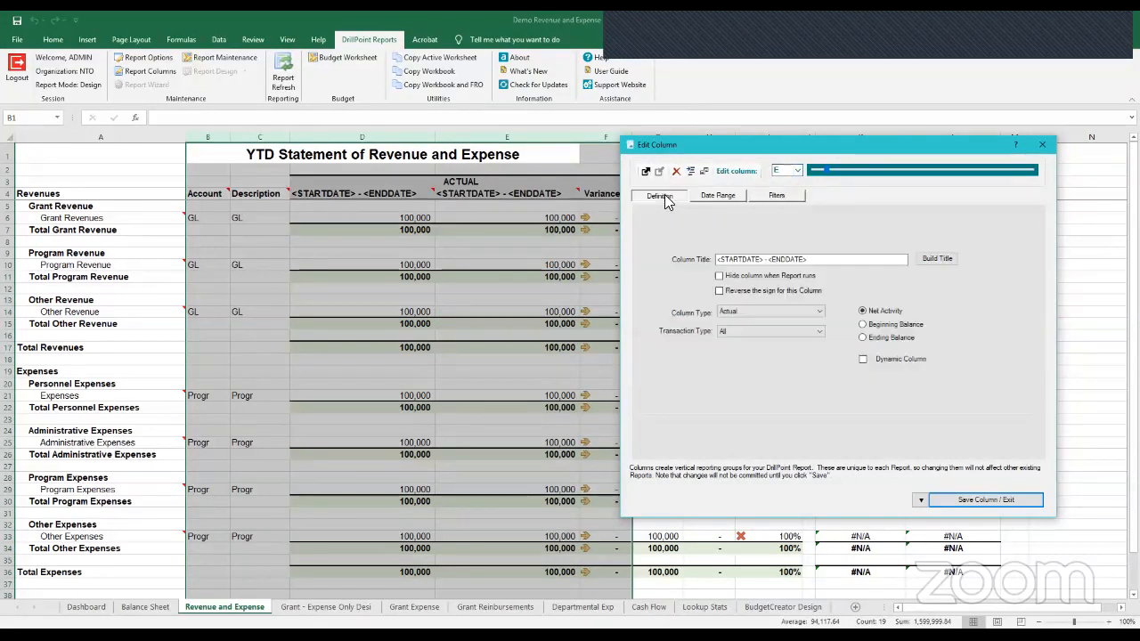
left_click(798, 171)
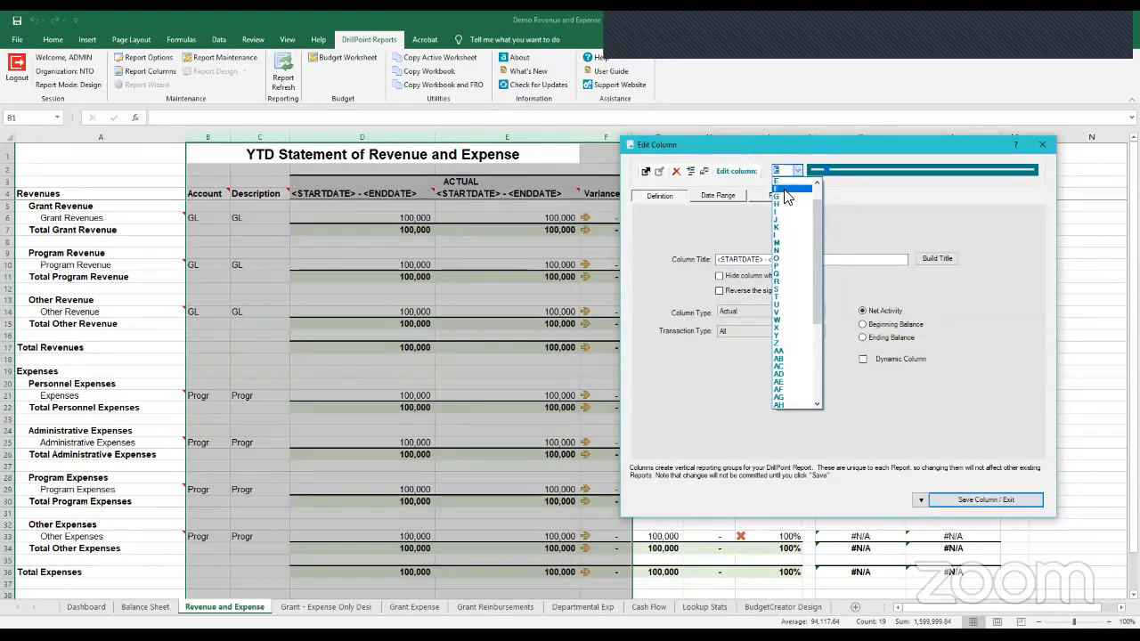
left_click(785, 188)
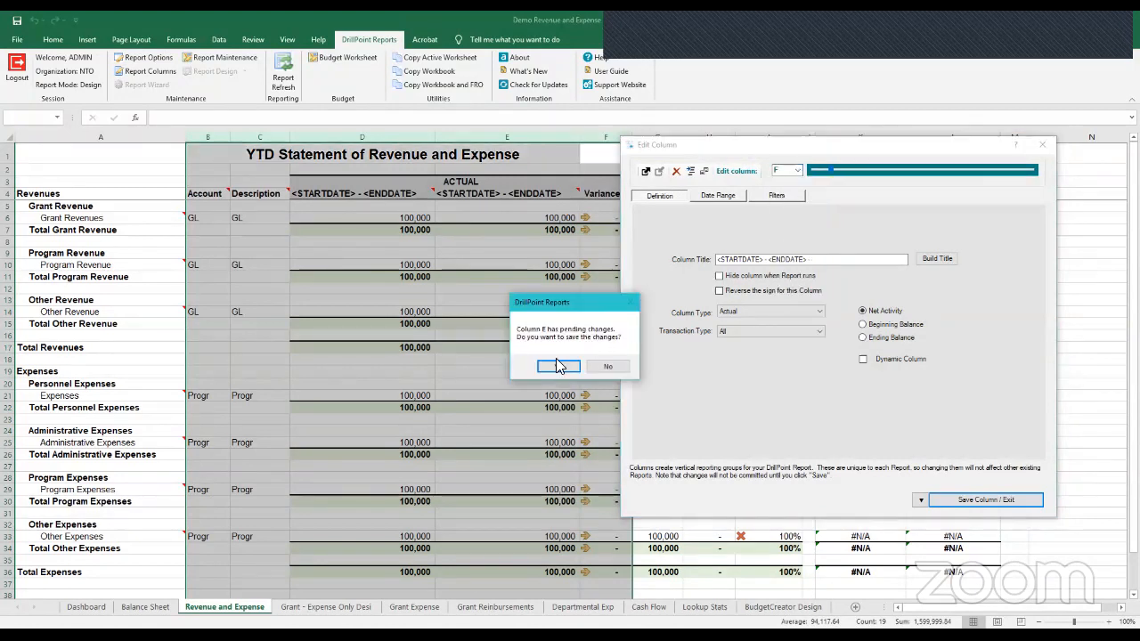
left_click(601, 369)
Review the budget version options and date range of column G, and close the column editor without changing them.
left_click(798, 170)
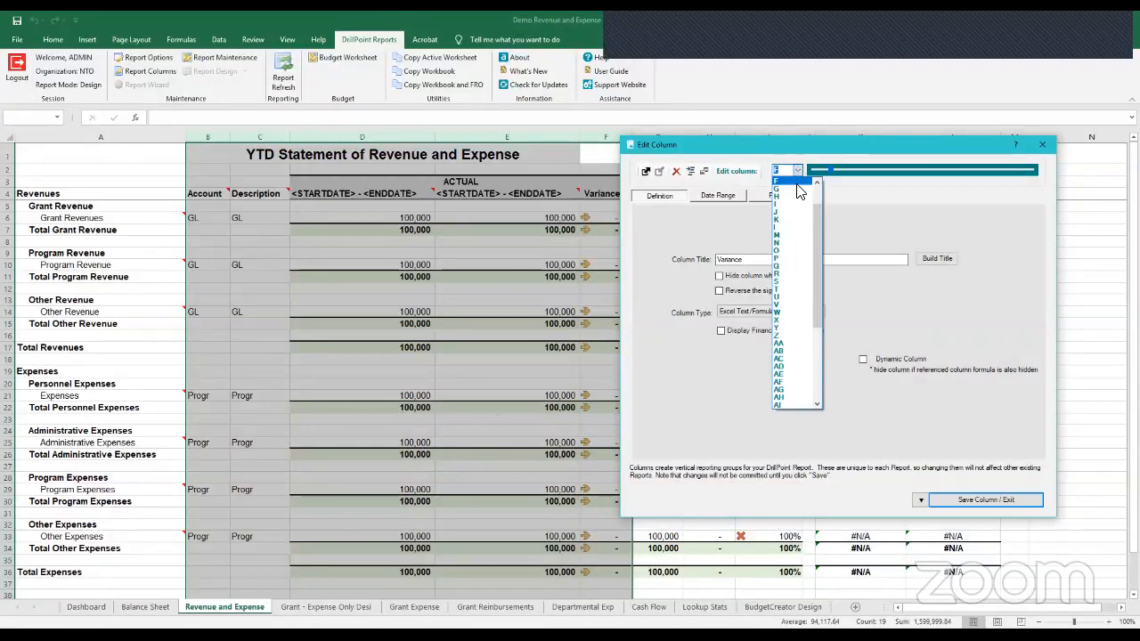
left_click(791, 189)
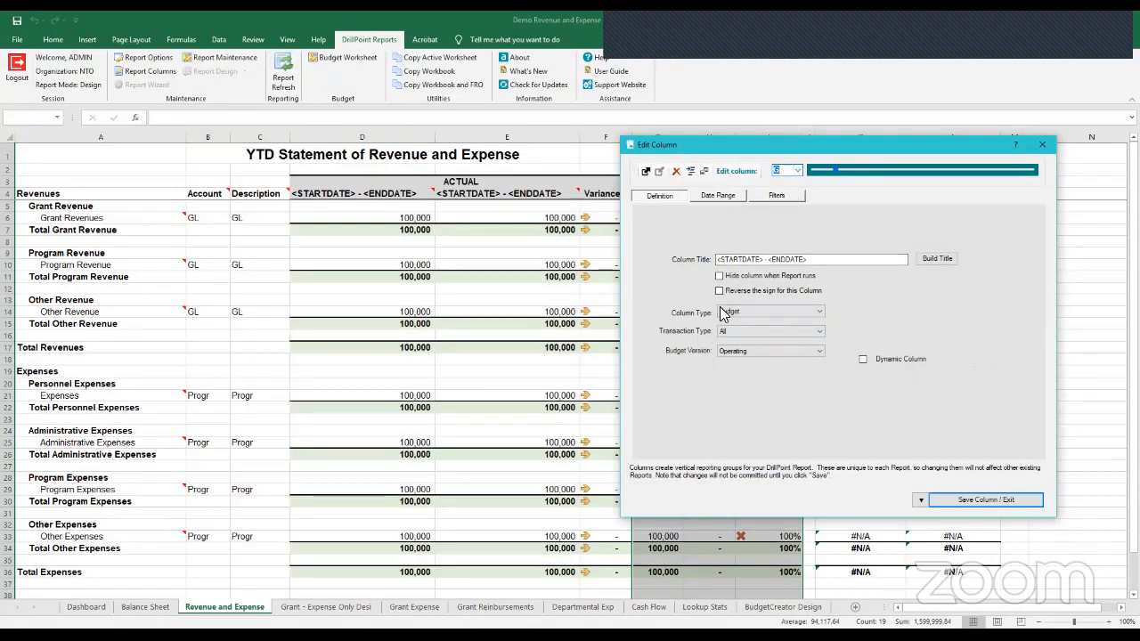
left_click_drag(752, 148, 281, 158)
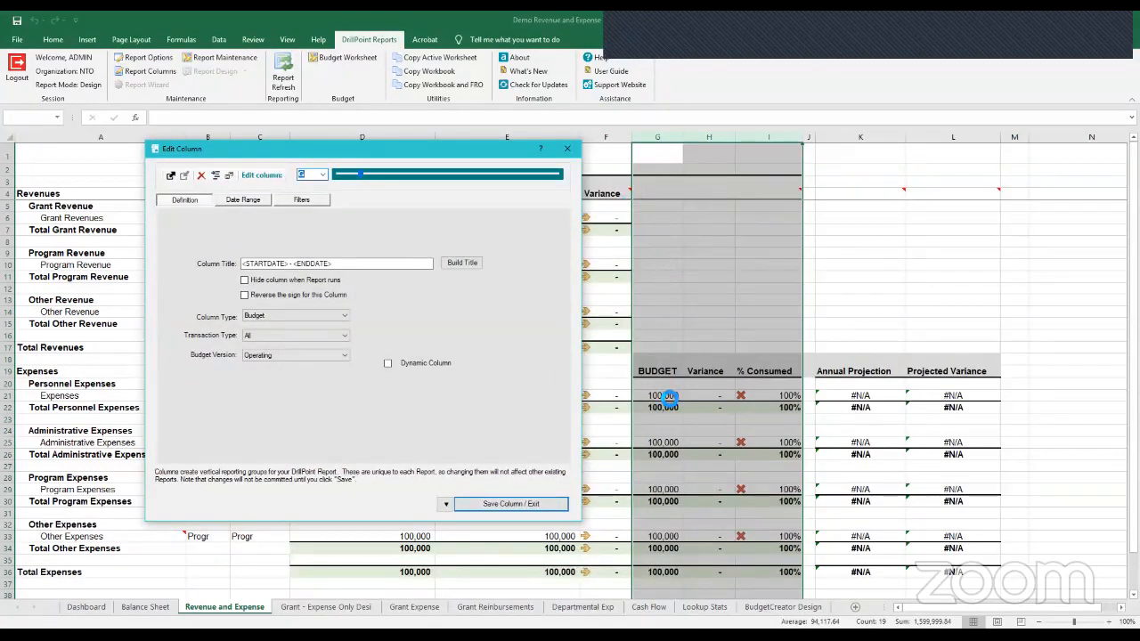
mouse_move(253, 321)
left_click(346, 357)
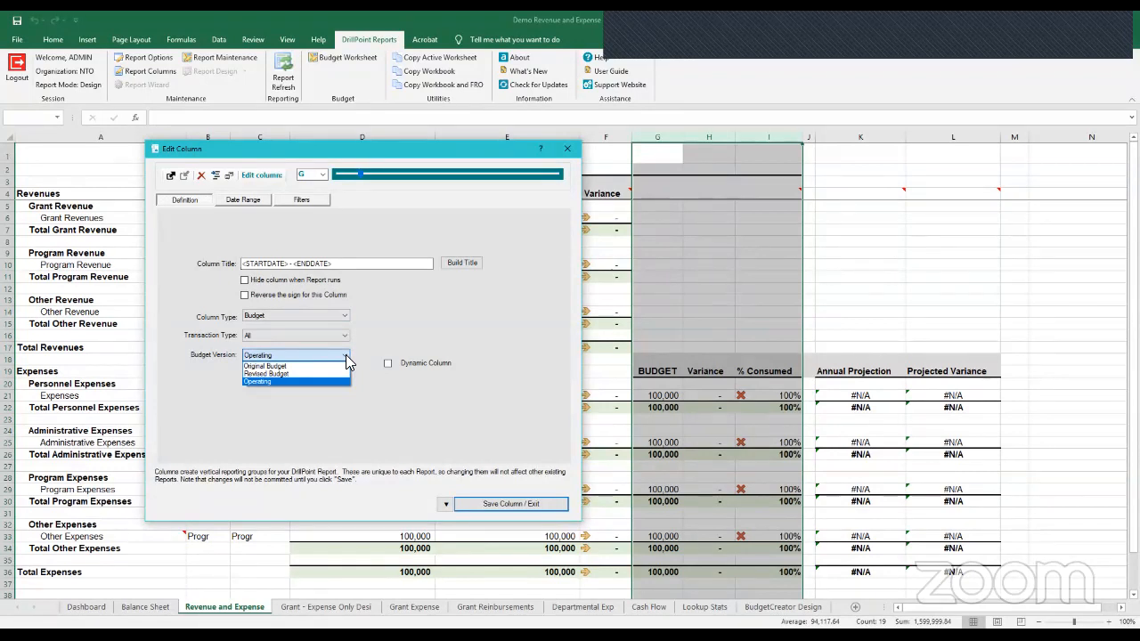
left_click(392, 344)
left_click(252, 200)
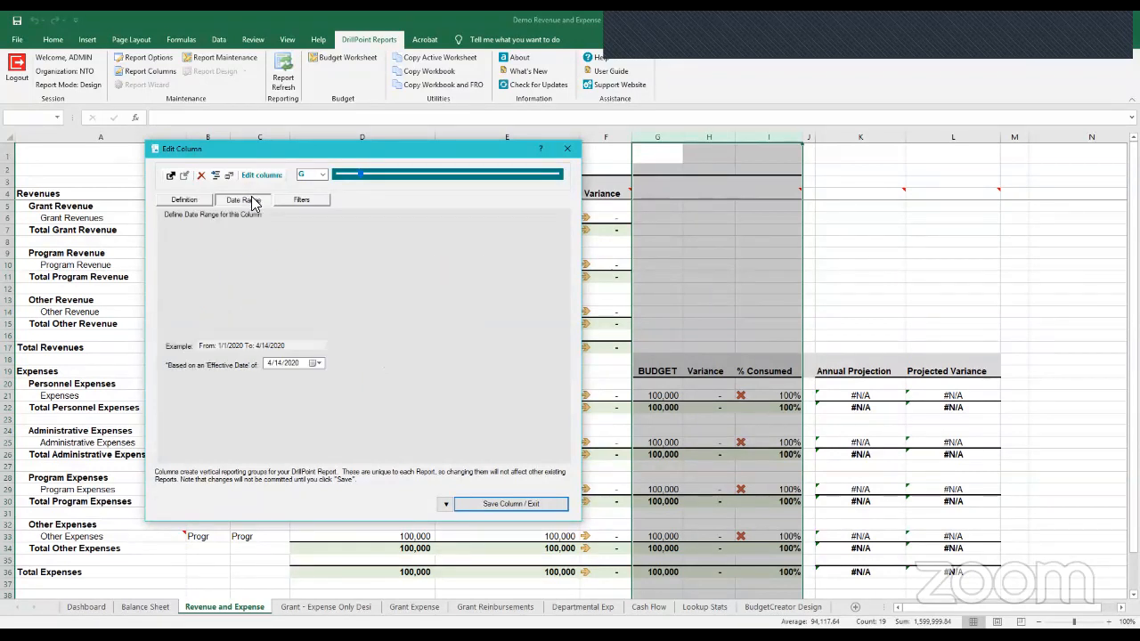
left_click(192, 202)
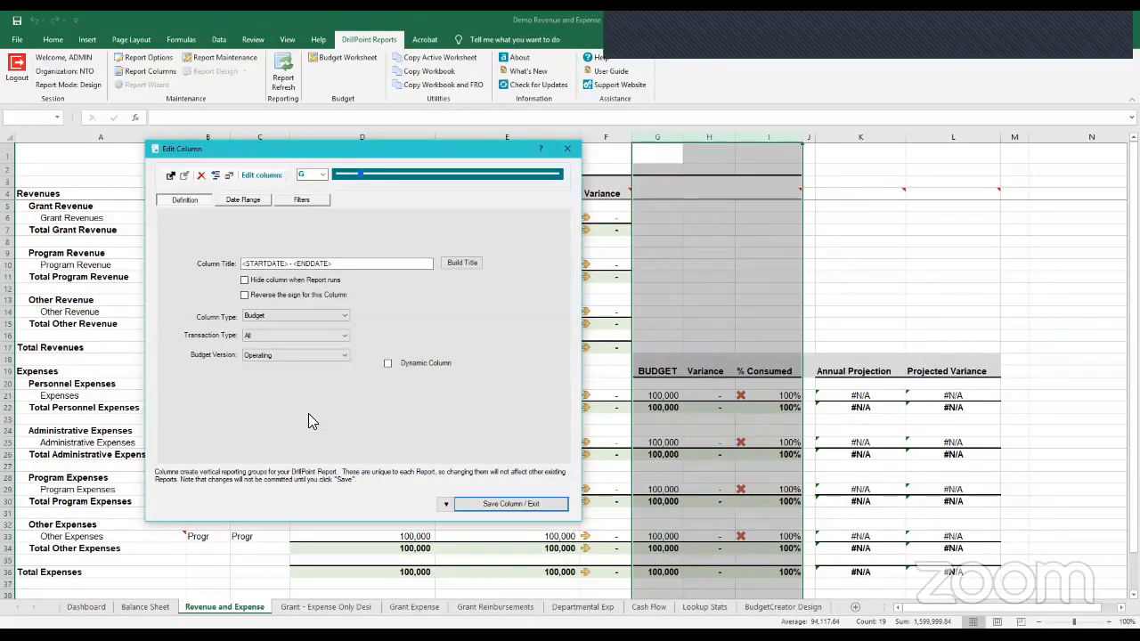
left_click(570, 151)
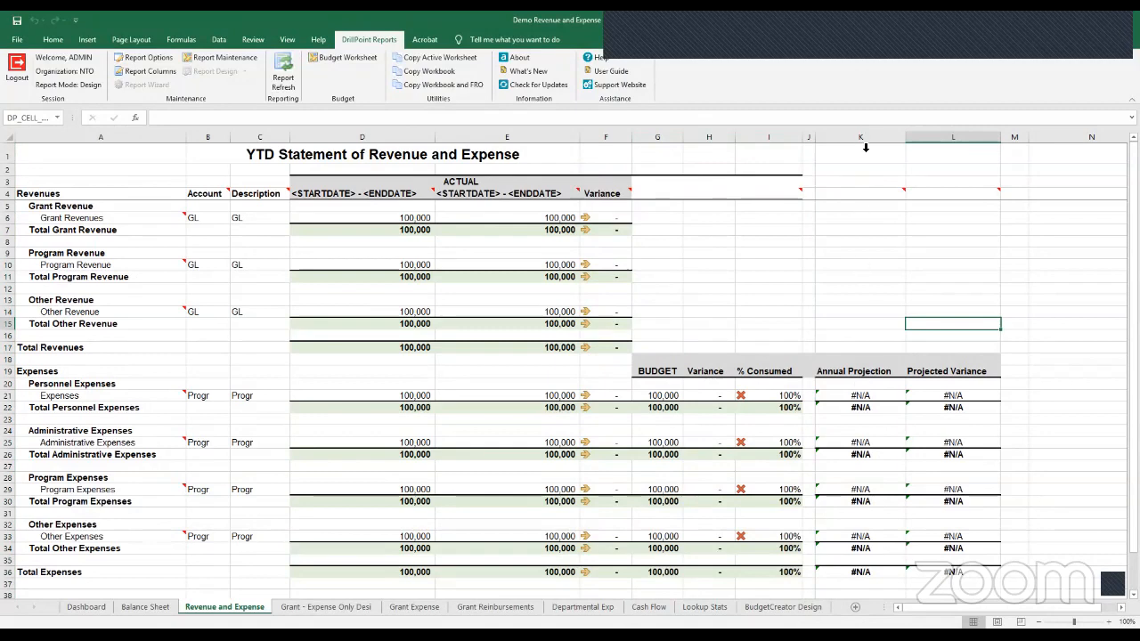
Check the column type of the Annual Projection column K and inspect the formula in its Personnel Expenses row.
left_click(863, 139)
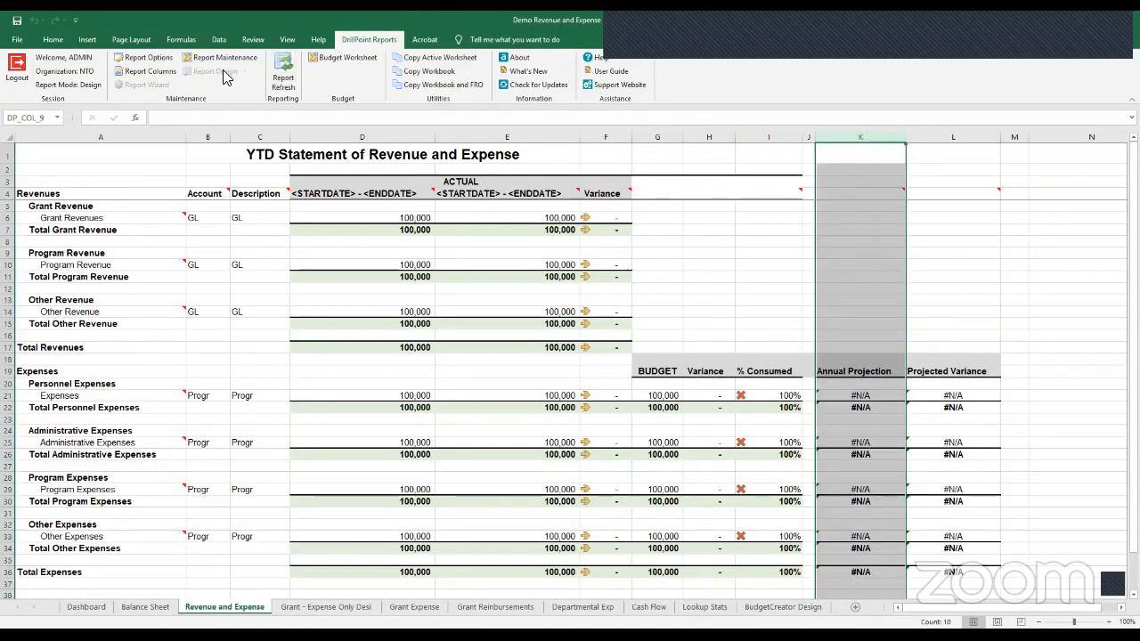
left_click(143, 71)
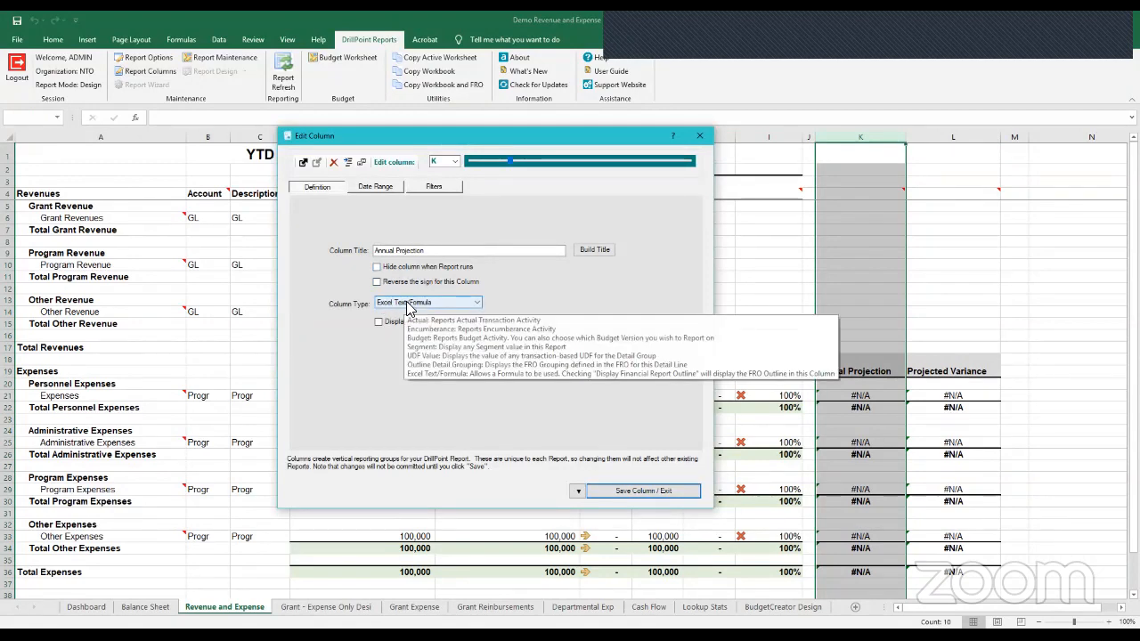
left_click(696, 139)
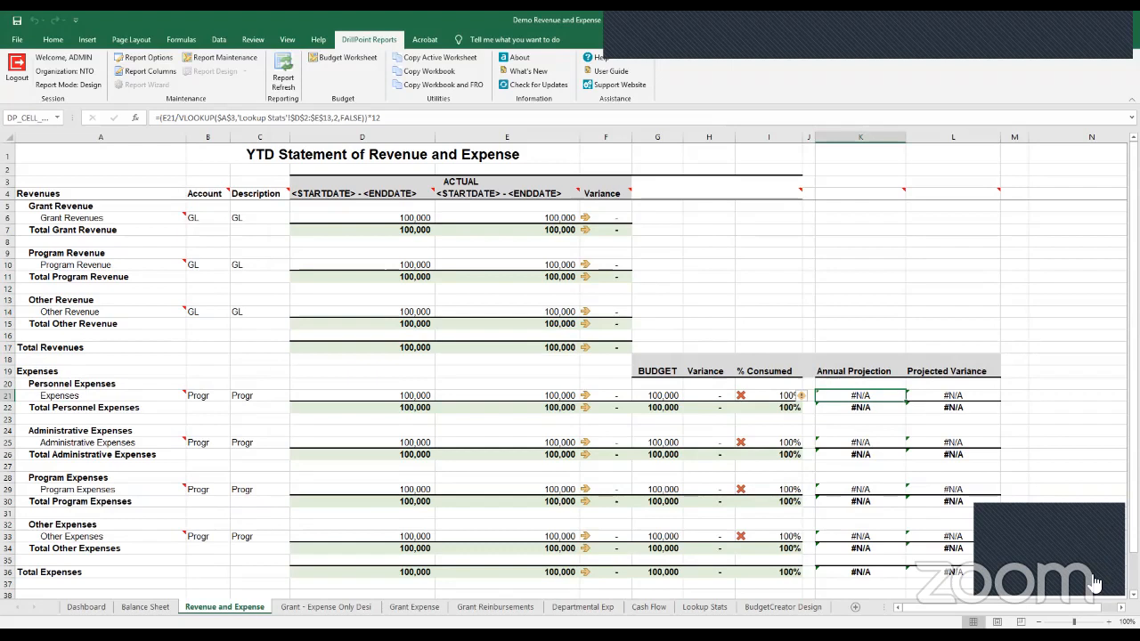
left_click(723, 253)
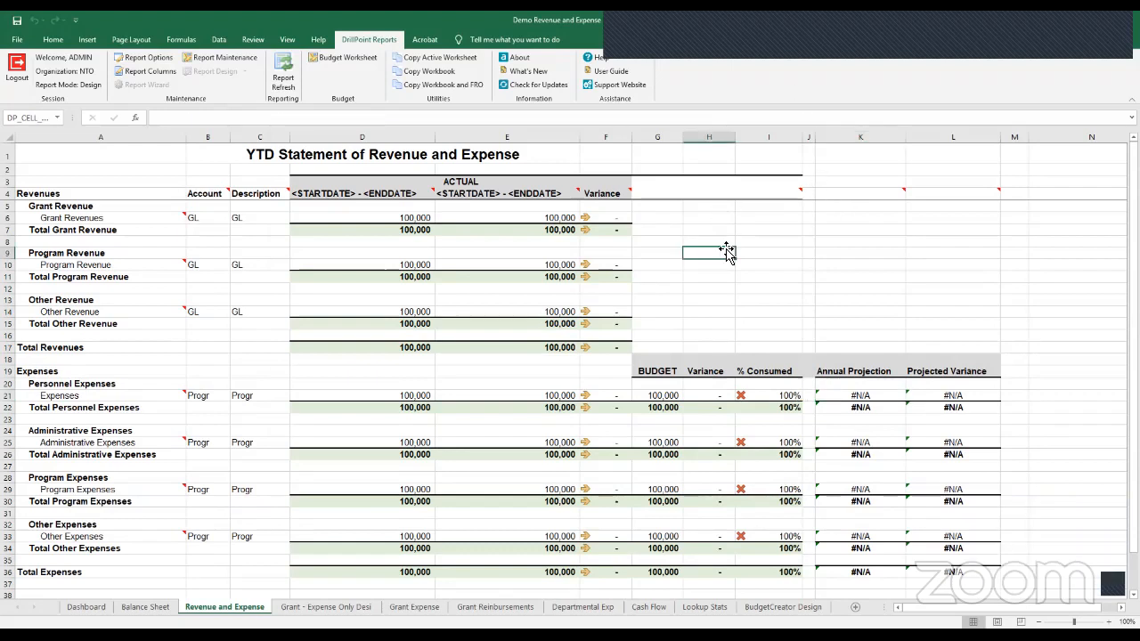
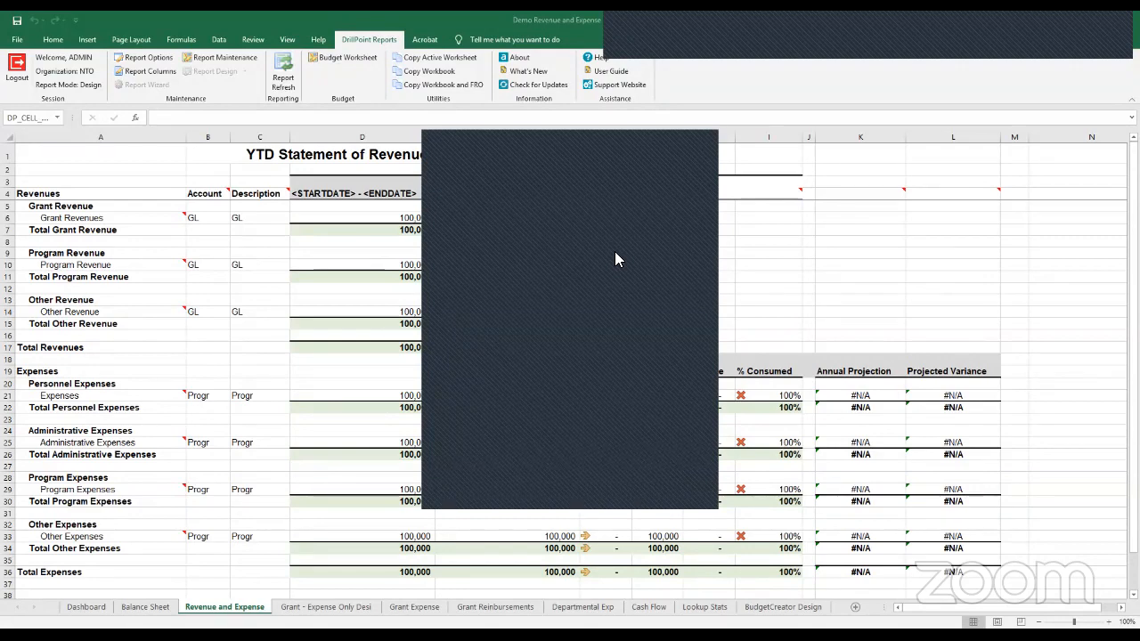
left_click(696, 139)
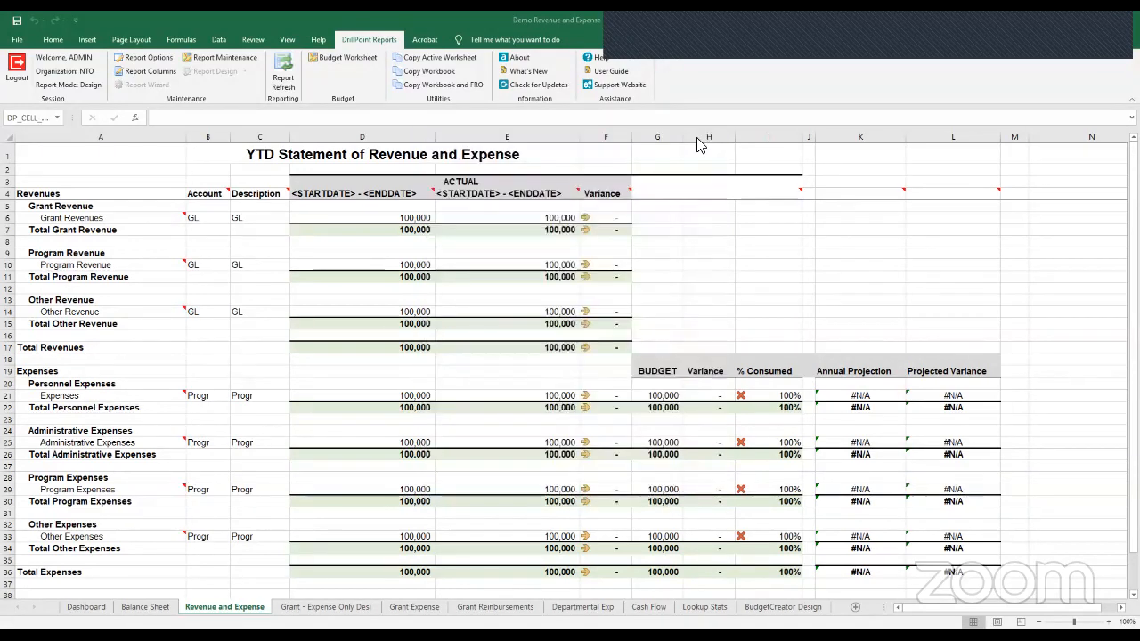
left_click(115, 168)
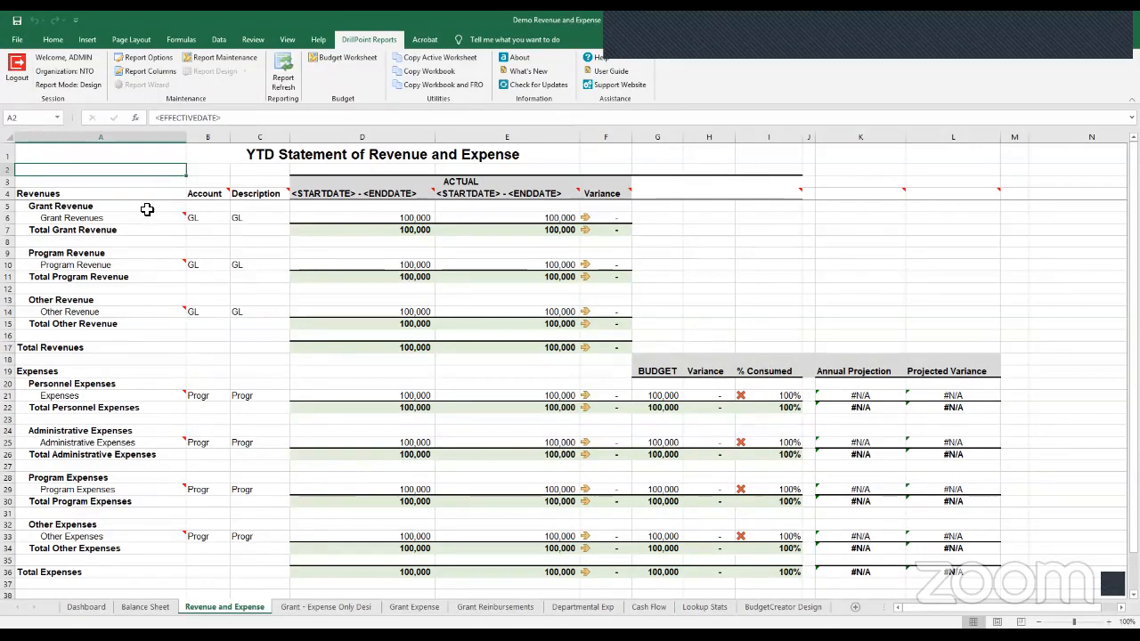
left_click(845, 218)
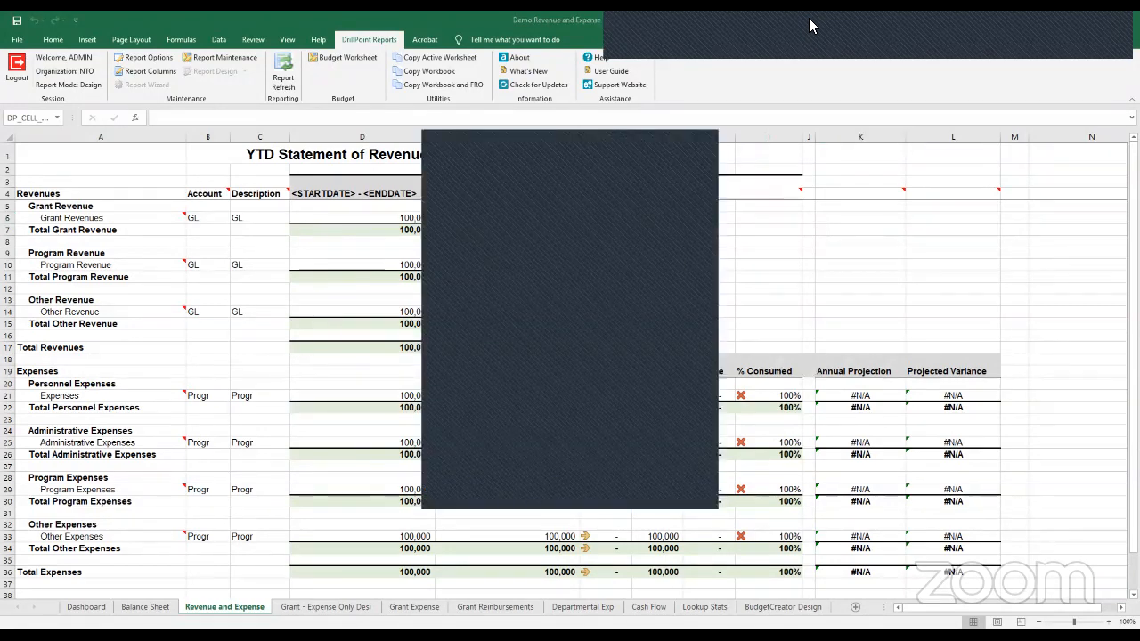
left_click(696, 138)
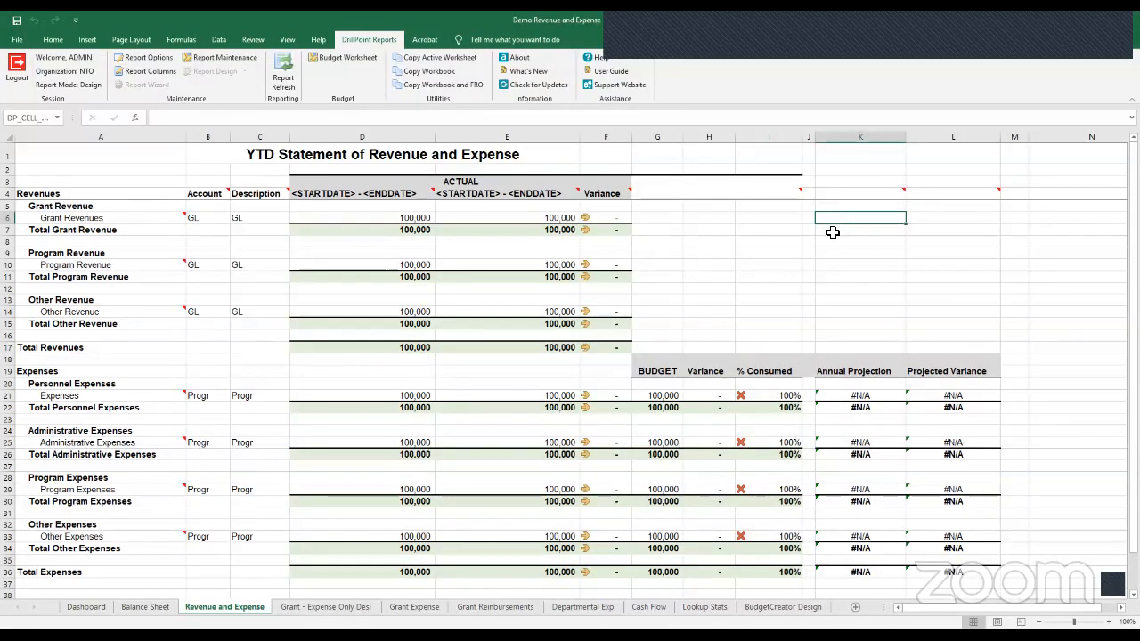
left_click(819, 33)
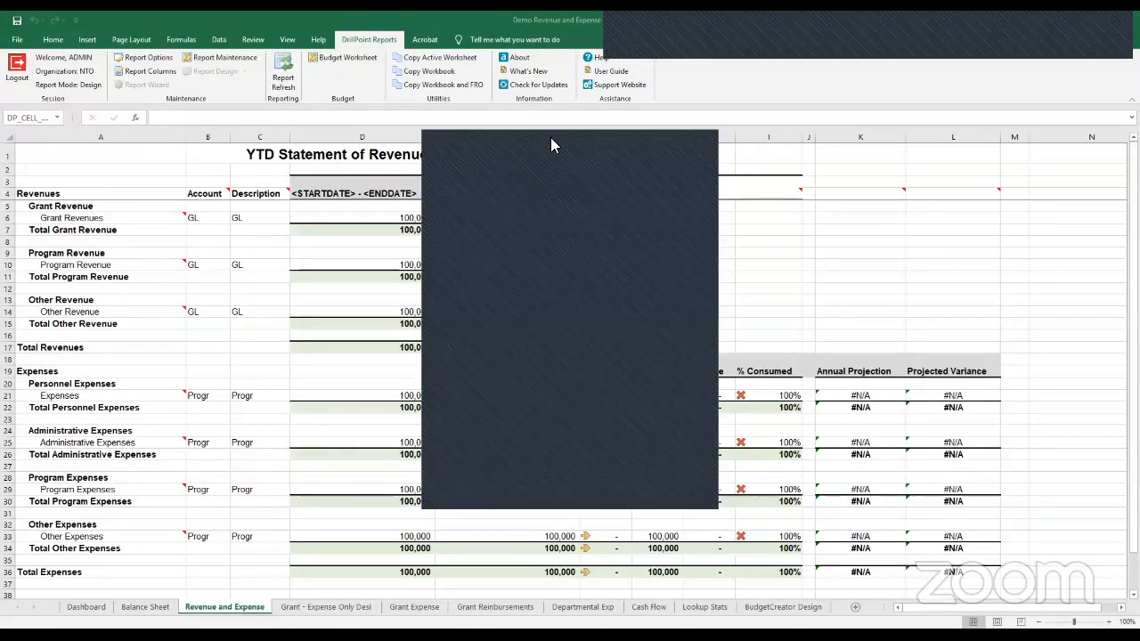
left_click_drag(550, 137, 823, 169)
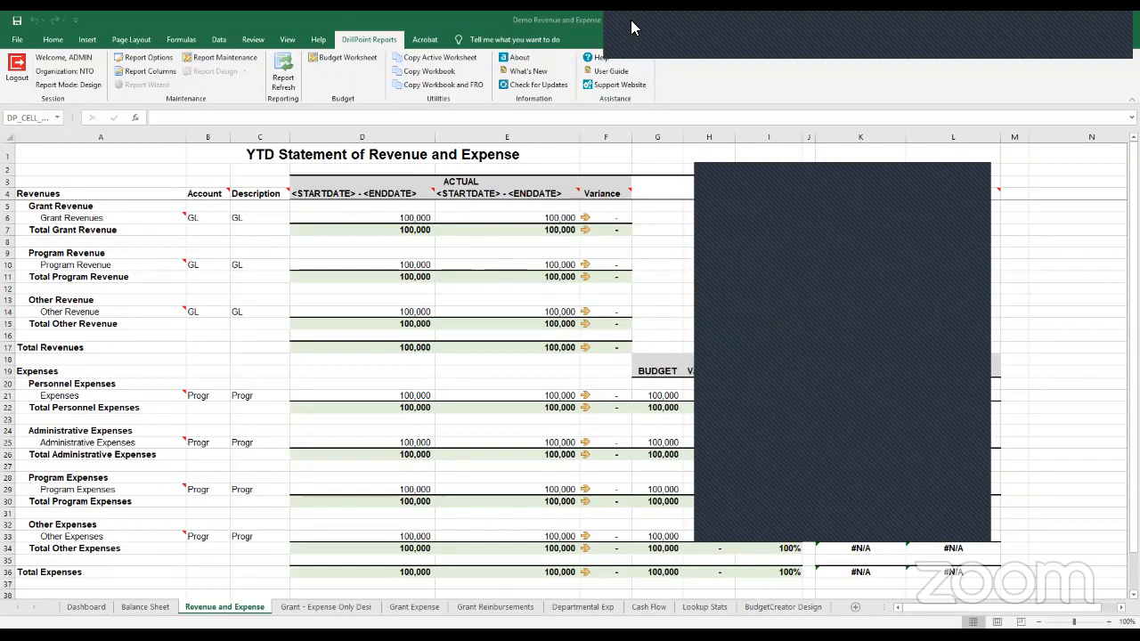
left_click(378, 39)
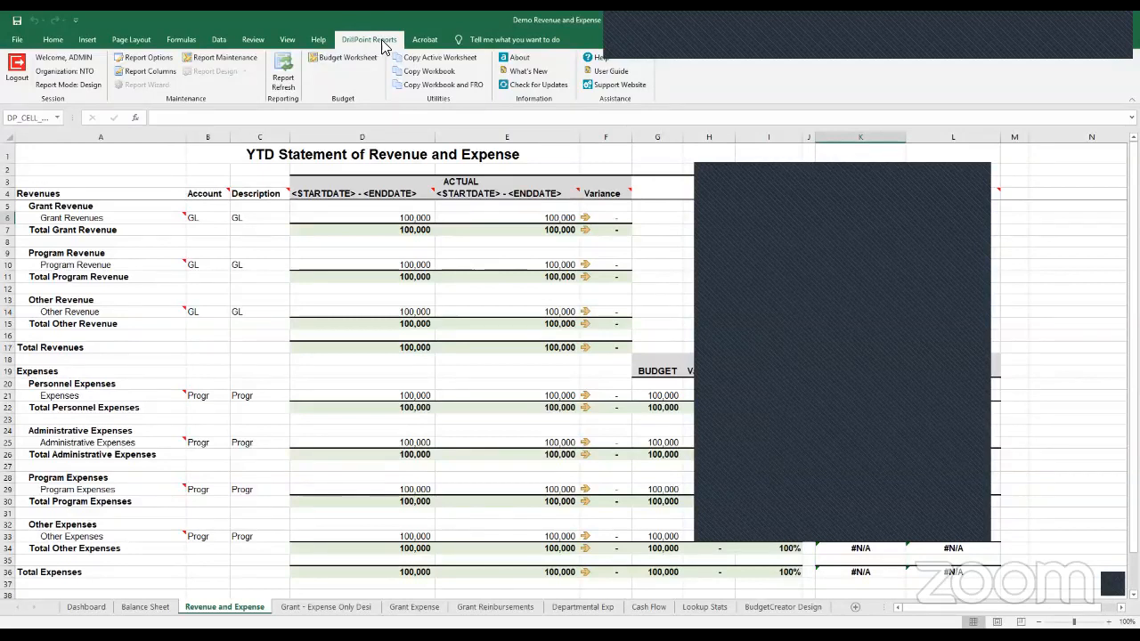
left_click(960, 340)
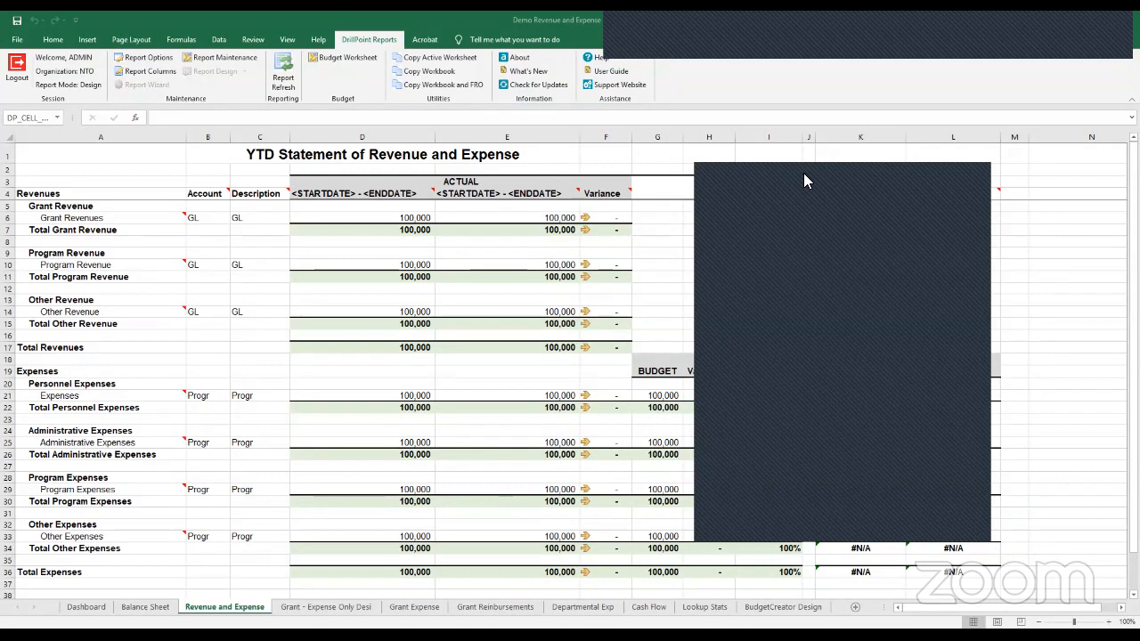
left_click_drag(803, 172, 882, 171)
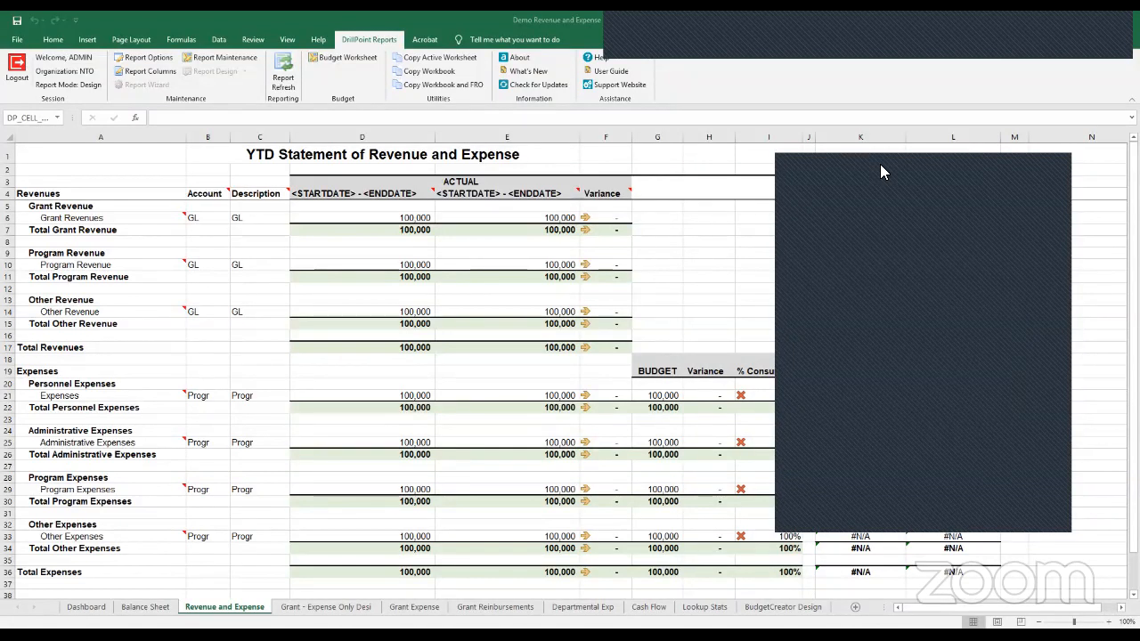
Refresh the Revenue and Expense report as one worksheet with effective date 10/31/2016 and programs 101, 201, 301 and 401.
left_click(285, 71)
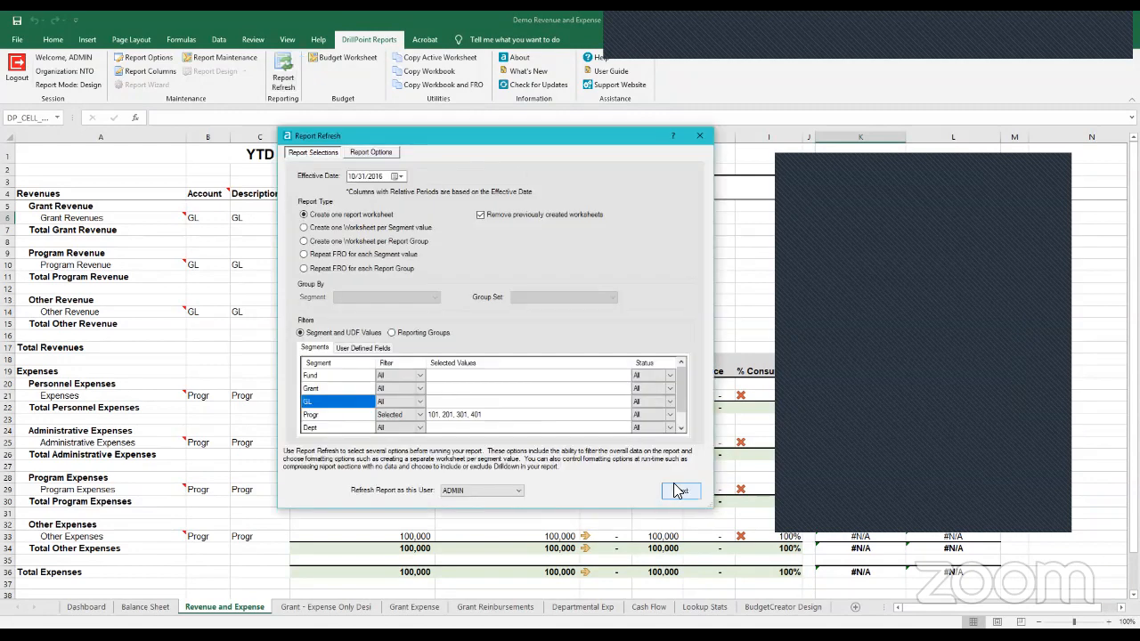
left_click(674, 487)
left_click(677, 491)
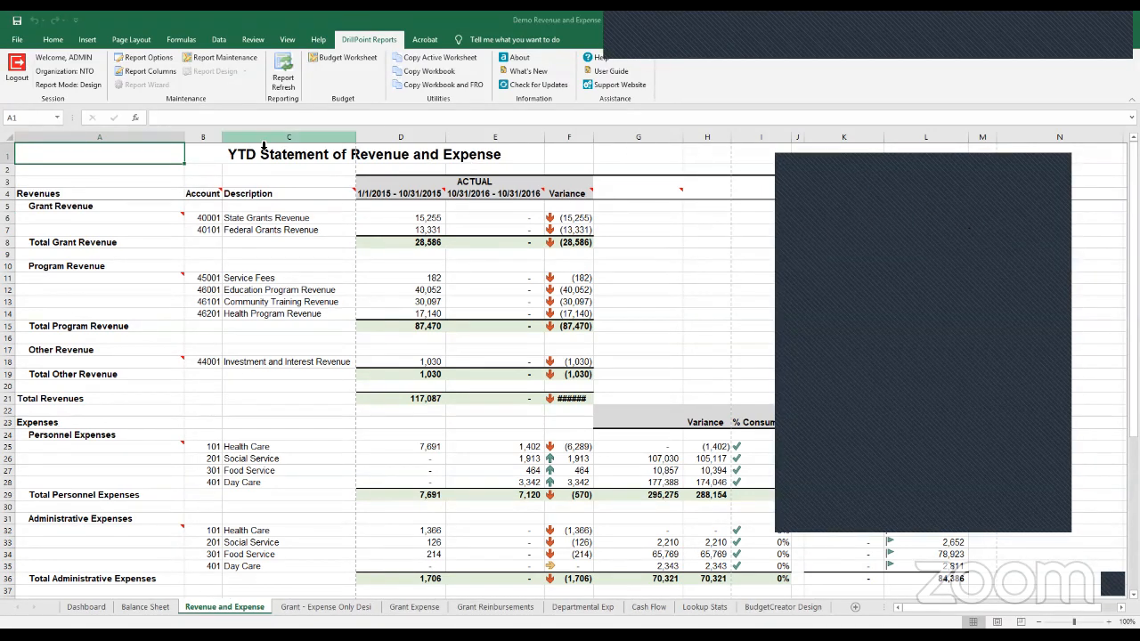
Auto-fit all column widths of the refreshed Revenue and Expense sheet to their contents.
left_click(9, 139)
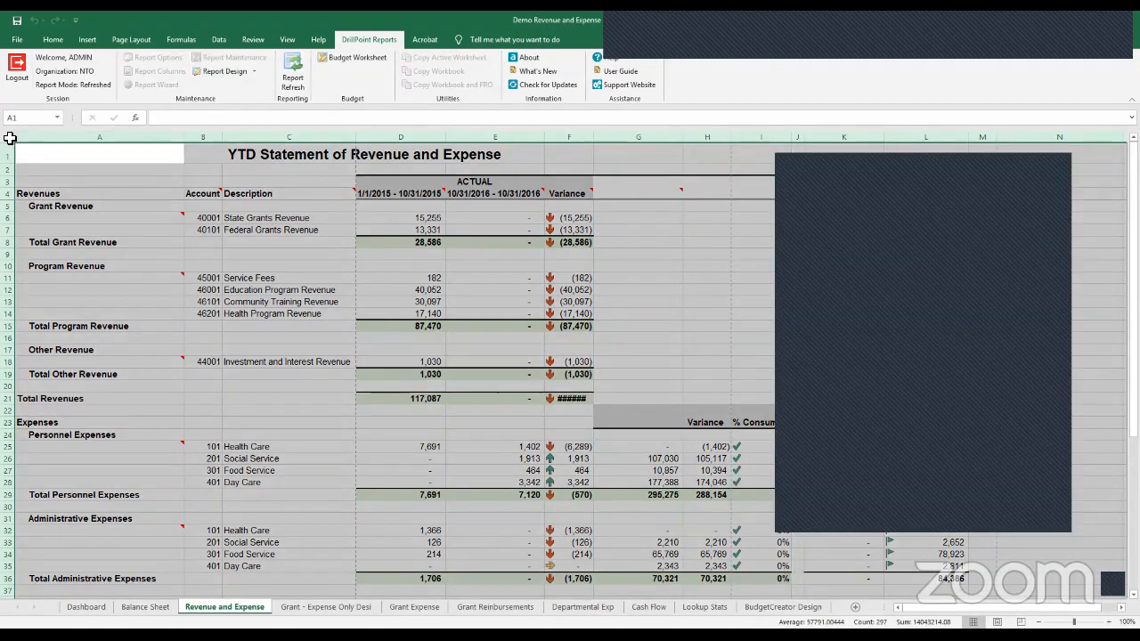
double_click(186, 135)
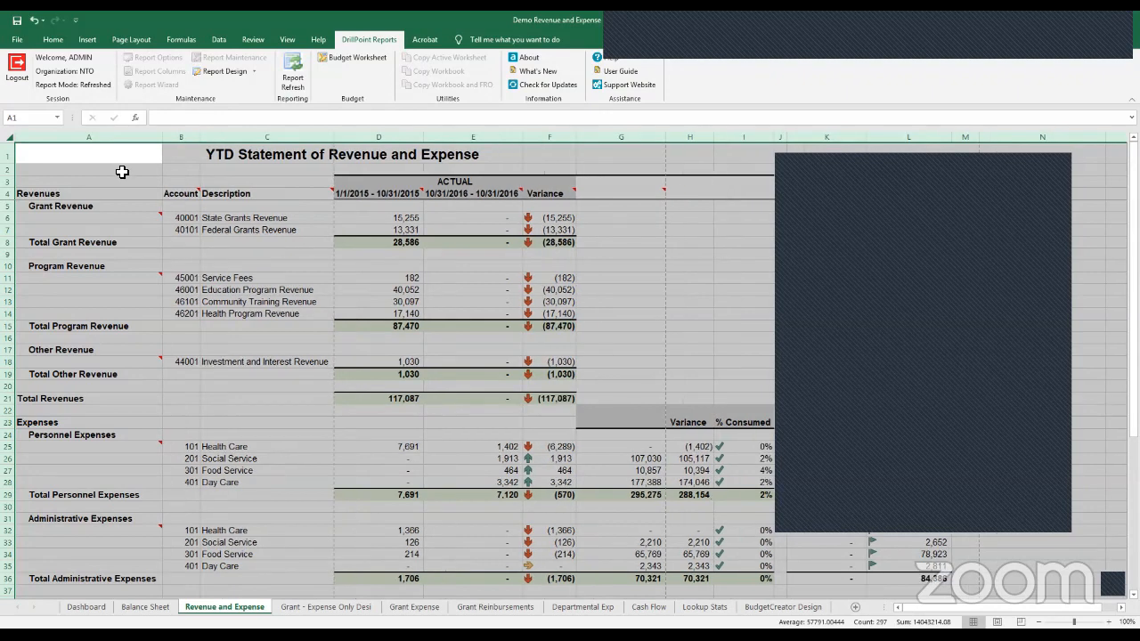
left_click(123, 171)
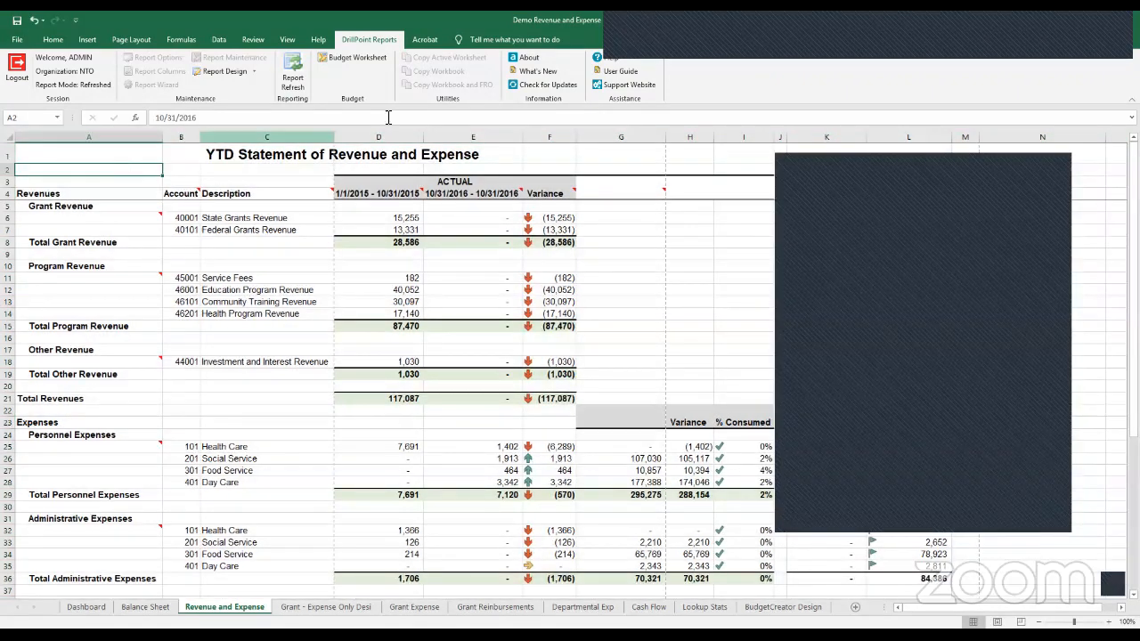
left_click(628, 15)
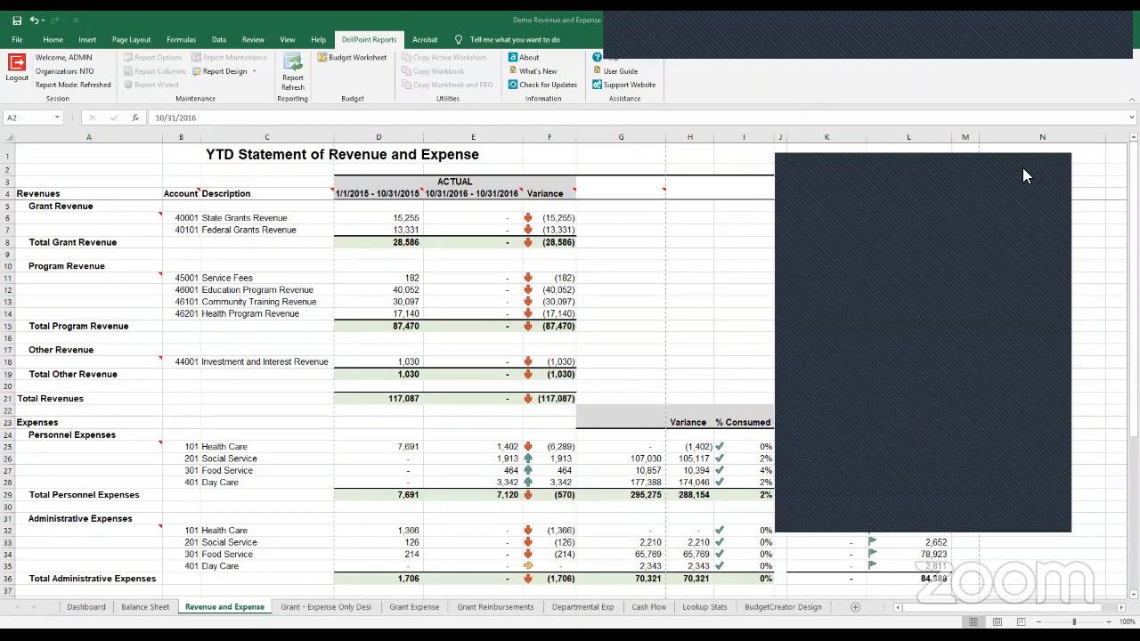
left_click(1056, 164)
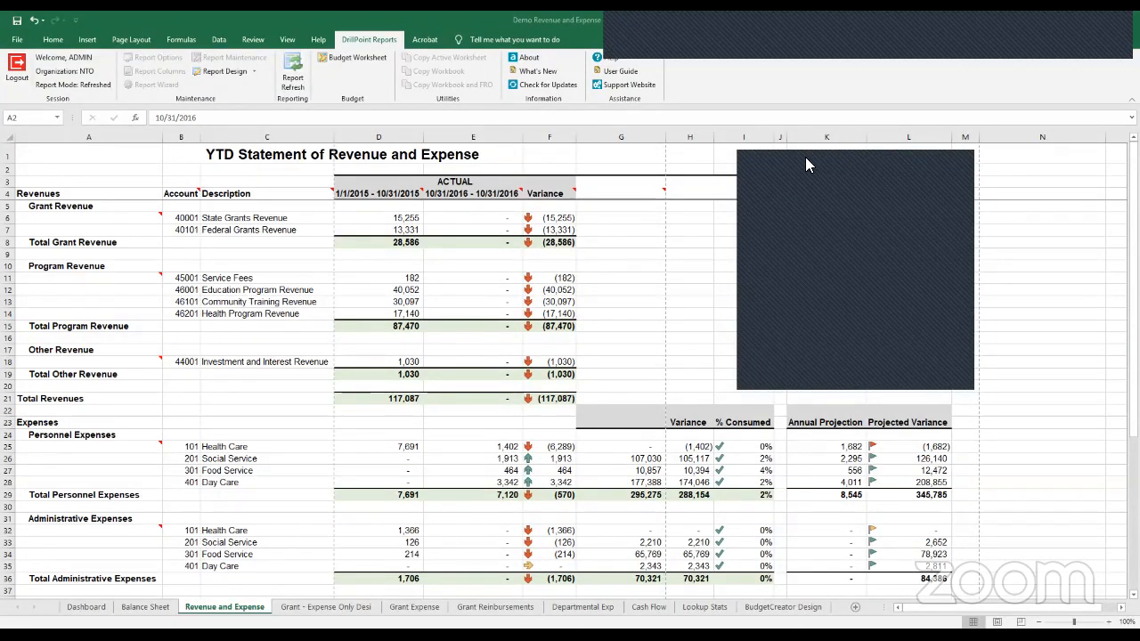
left_click_drag(805, 164, 845, 161)
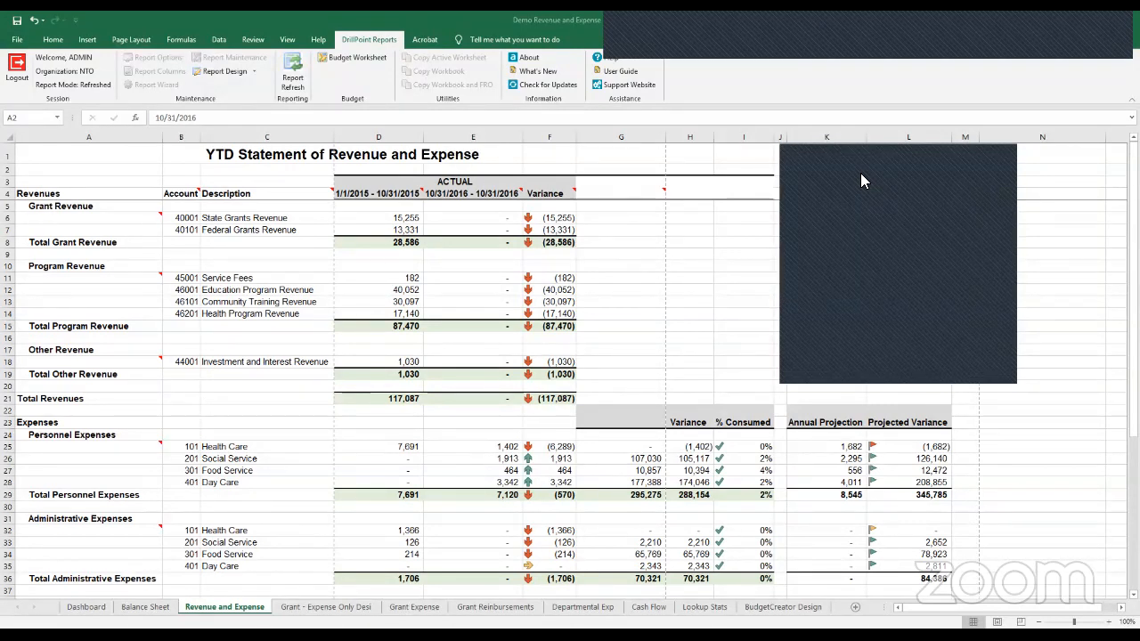
left_click_drag(857, 154, 897, 131)
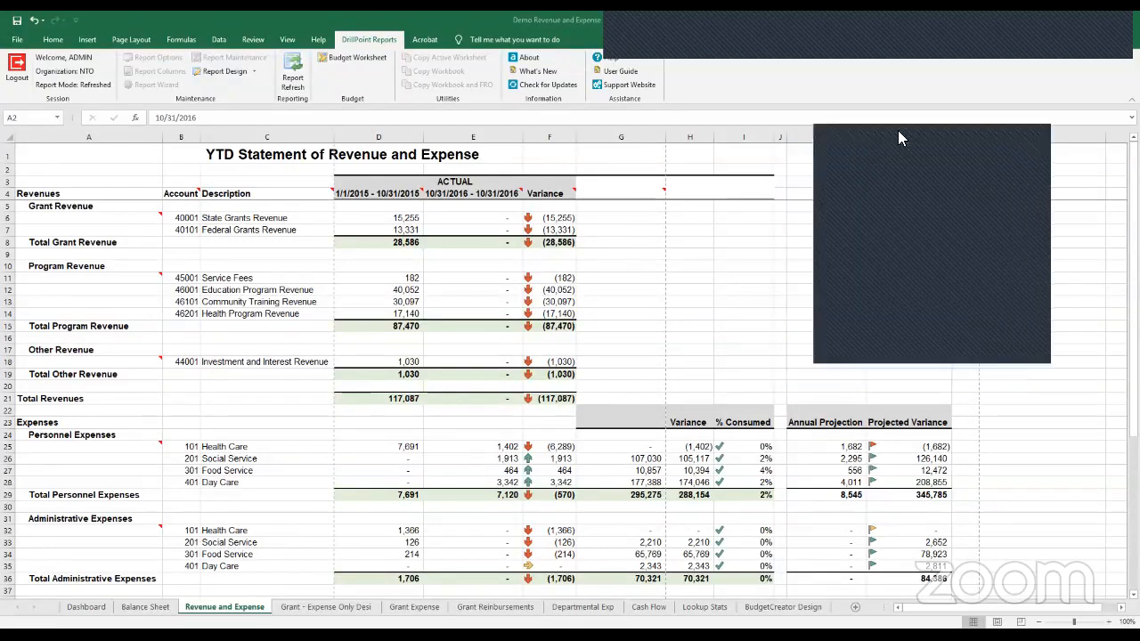